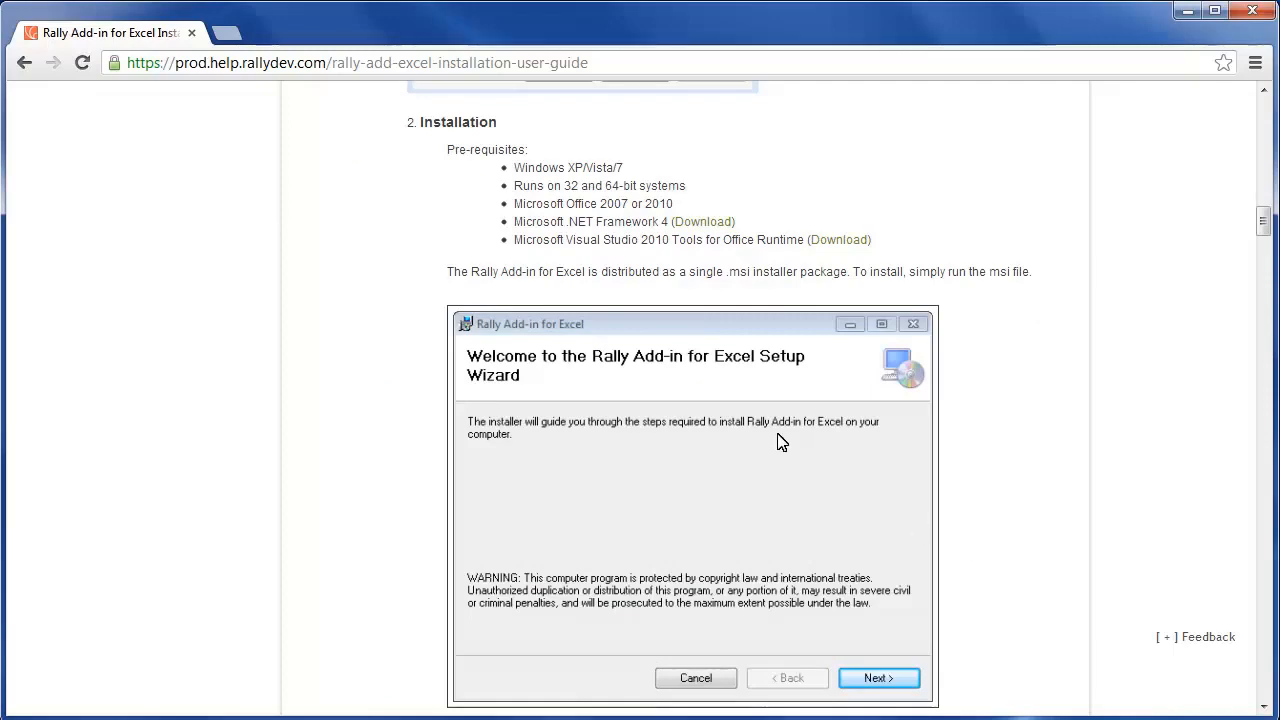
- View and close the .NET Framework 4 and Visual Studio 2010 Tools for Office Runtime download pages
click(703, 222)
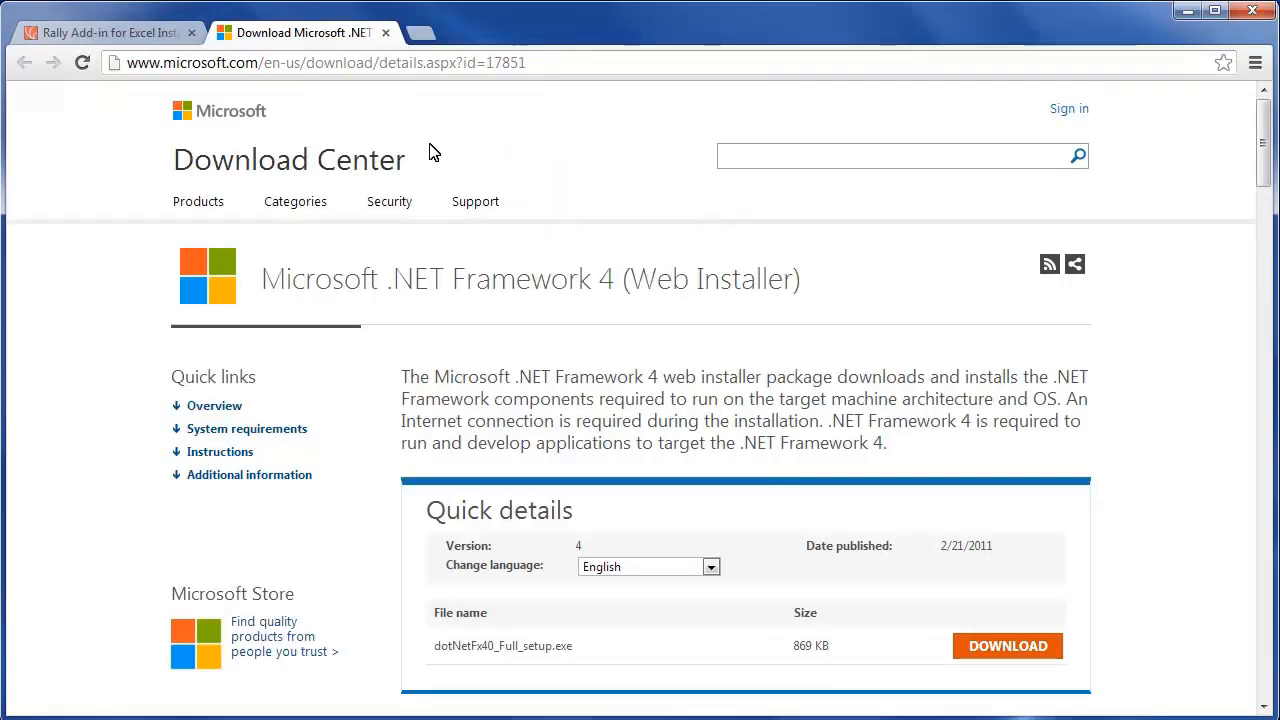
click(385, 32)
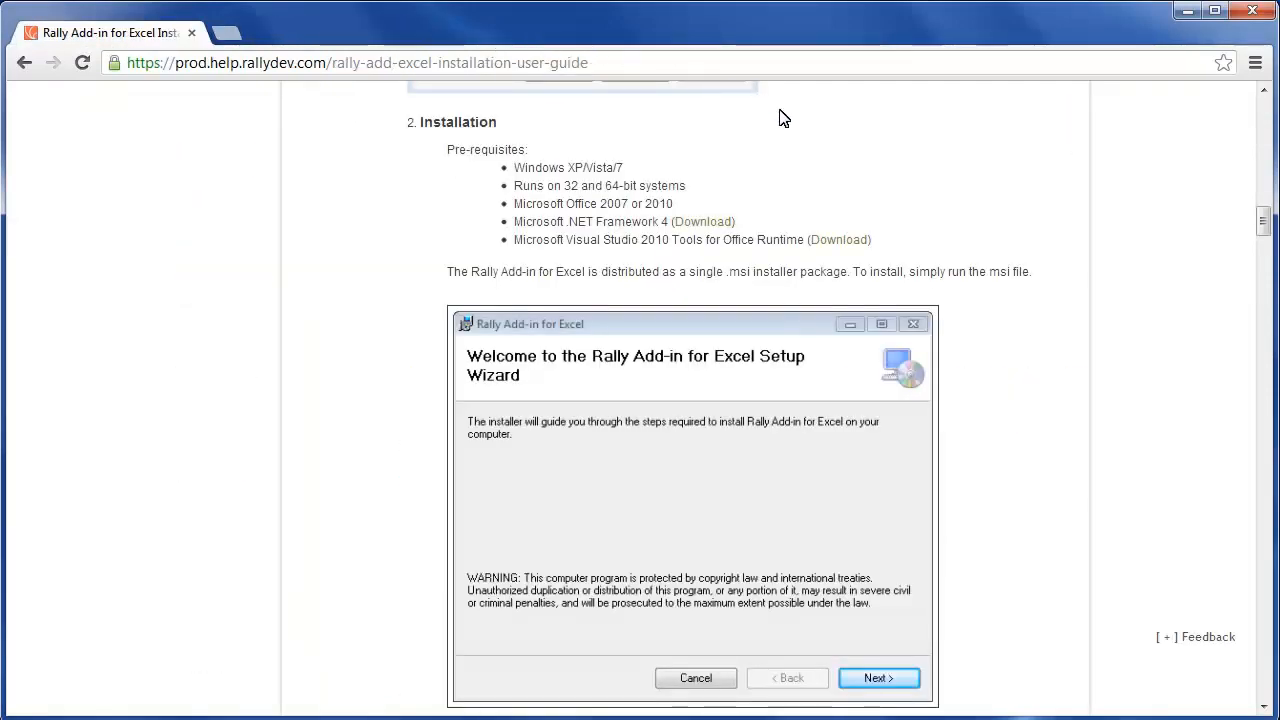
click(846, 240)
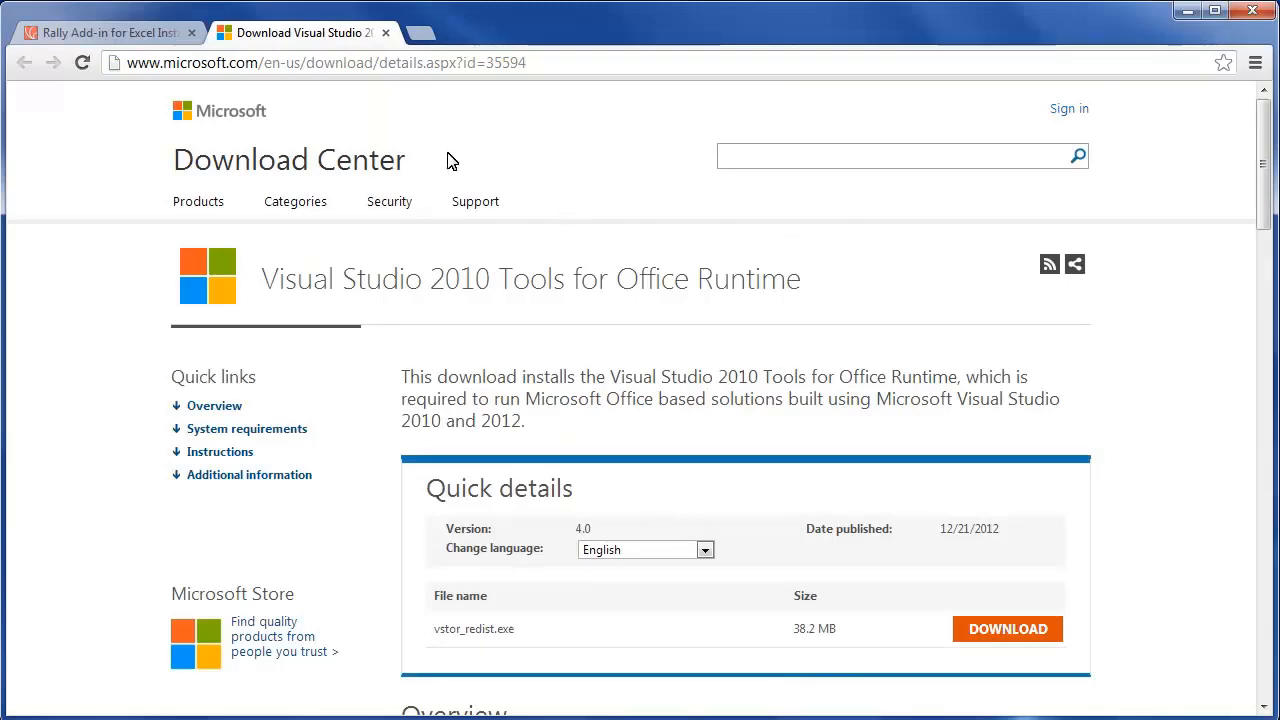
click(385, 32)
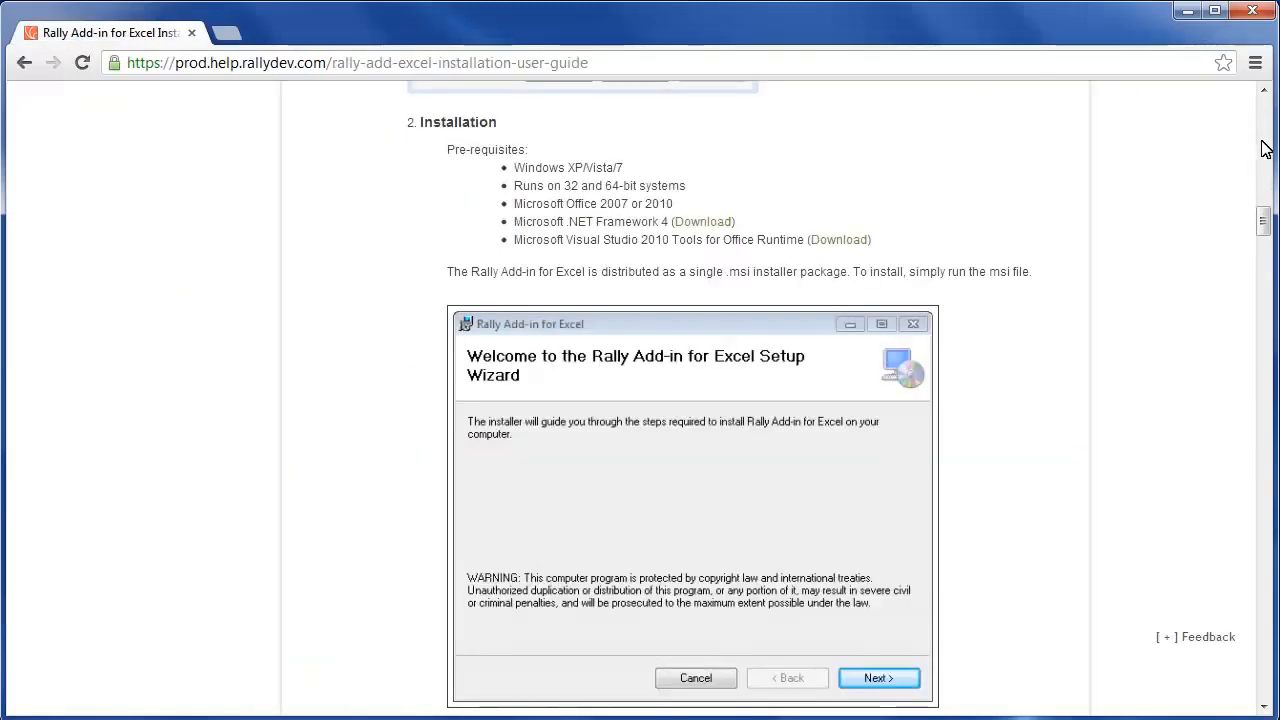
drag(1263, 221, 1262, 142)
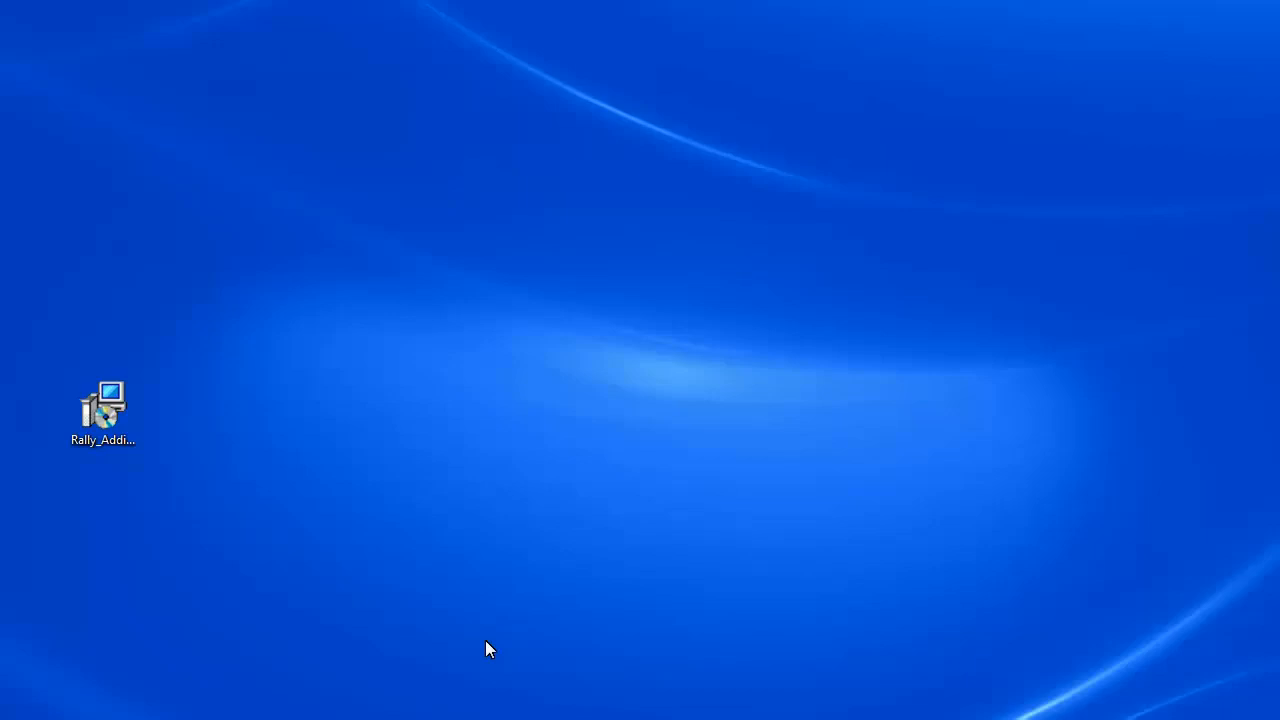
- Install Rally Add-in for Excel with the default folder, then show the Rally ribbon commands
double_click(104, 438)
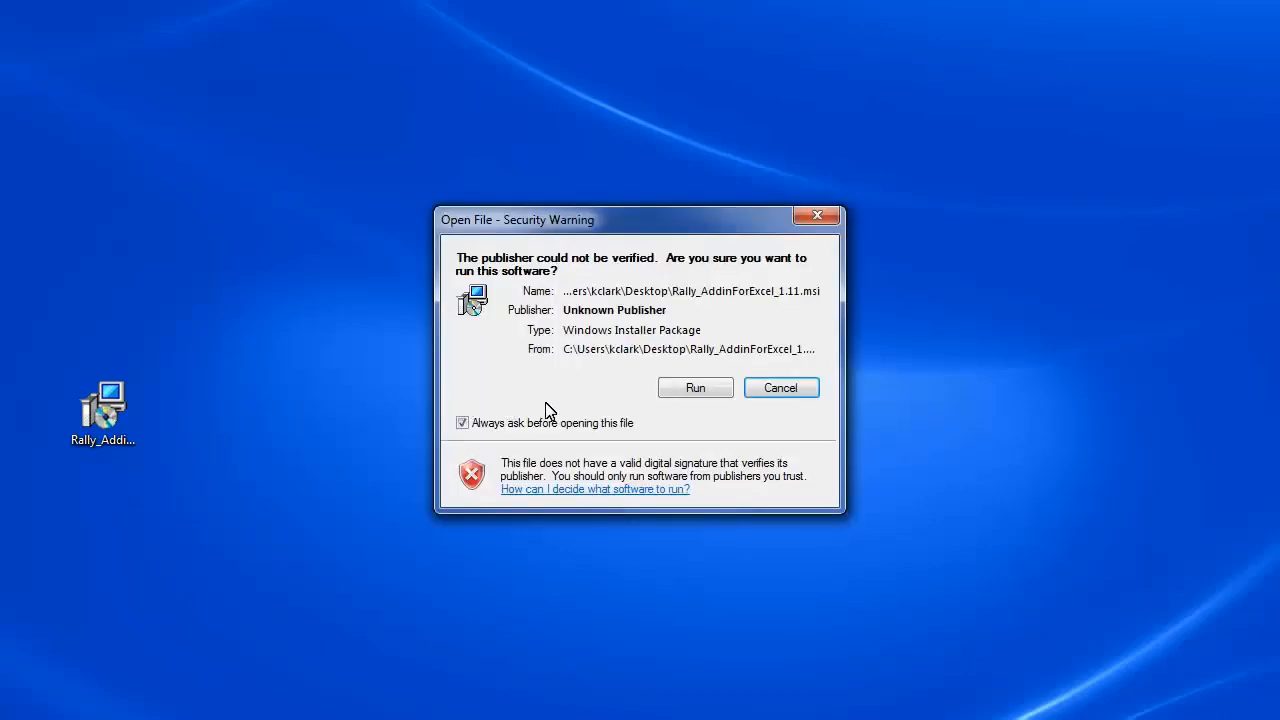
click(694, 387)
click(830, 540)
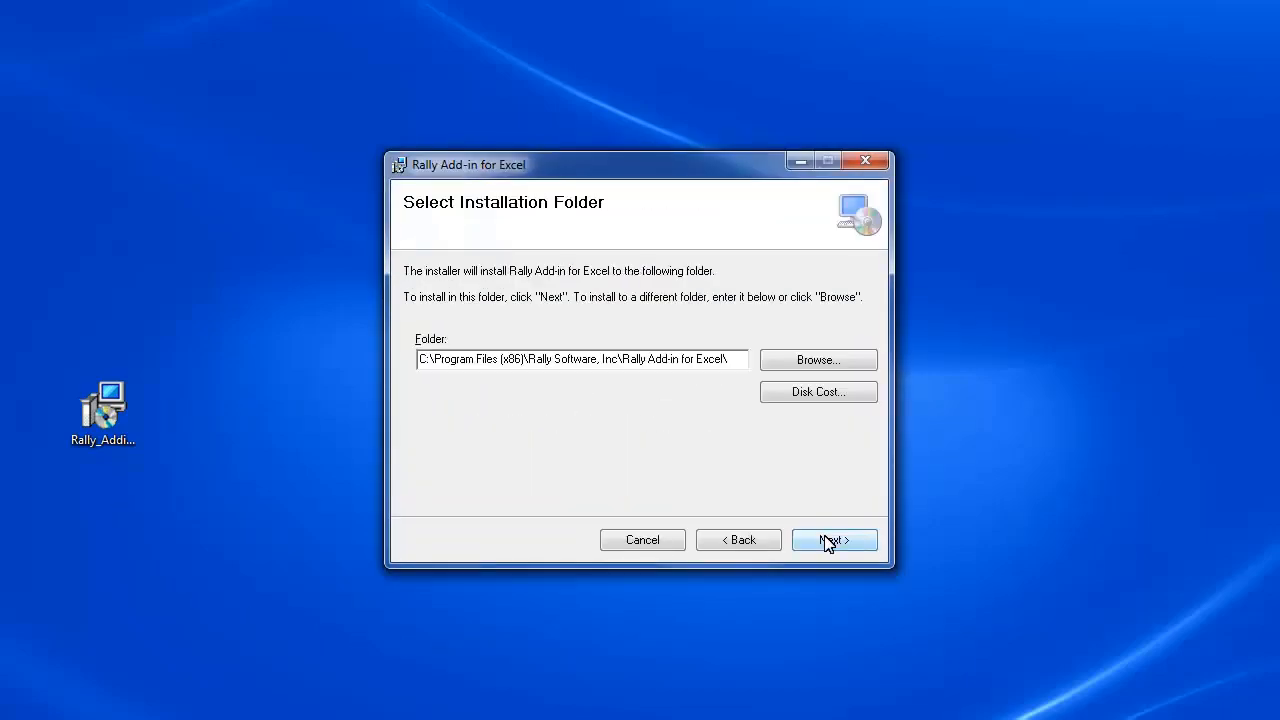
click(842, 541)
click(823, 540)
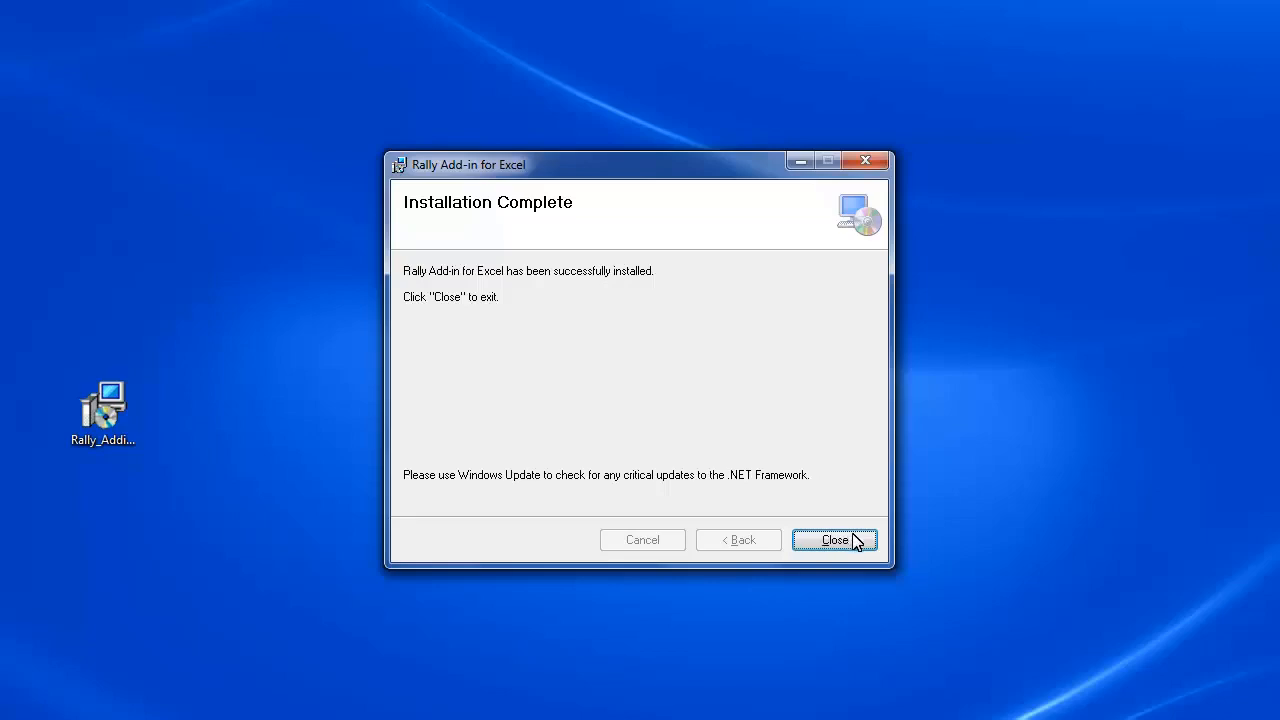
click(852, 541)
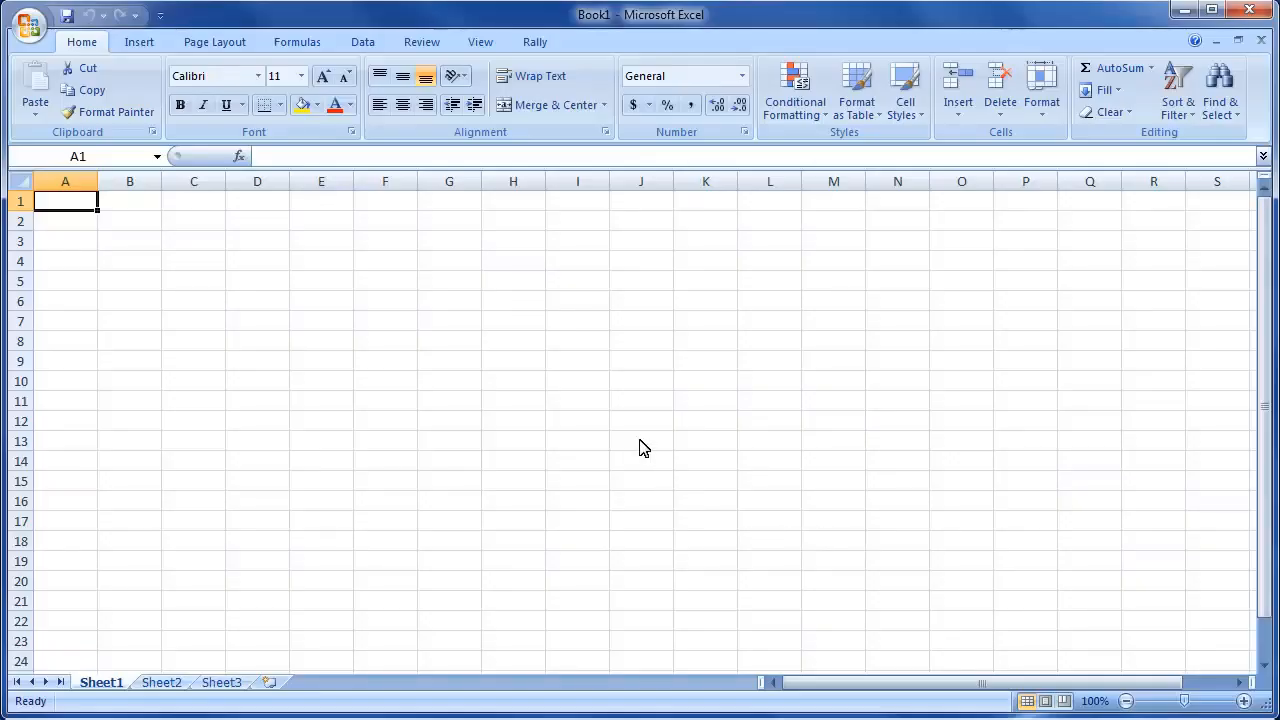
click(540, 44)
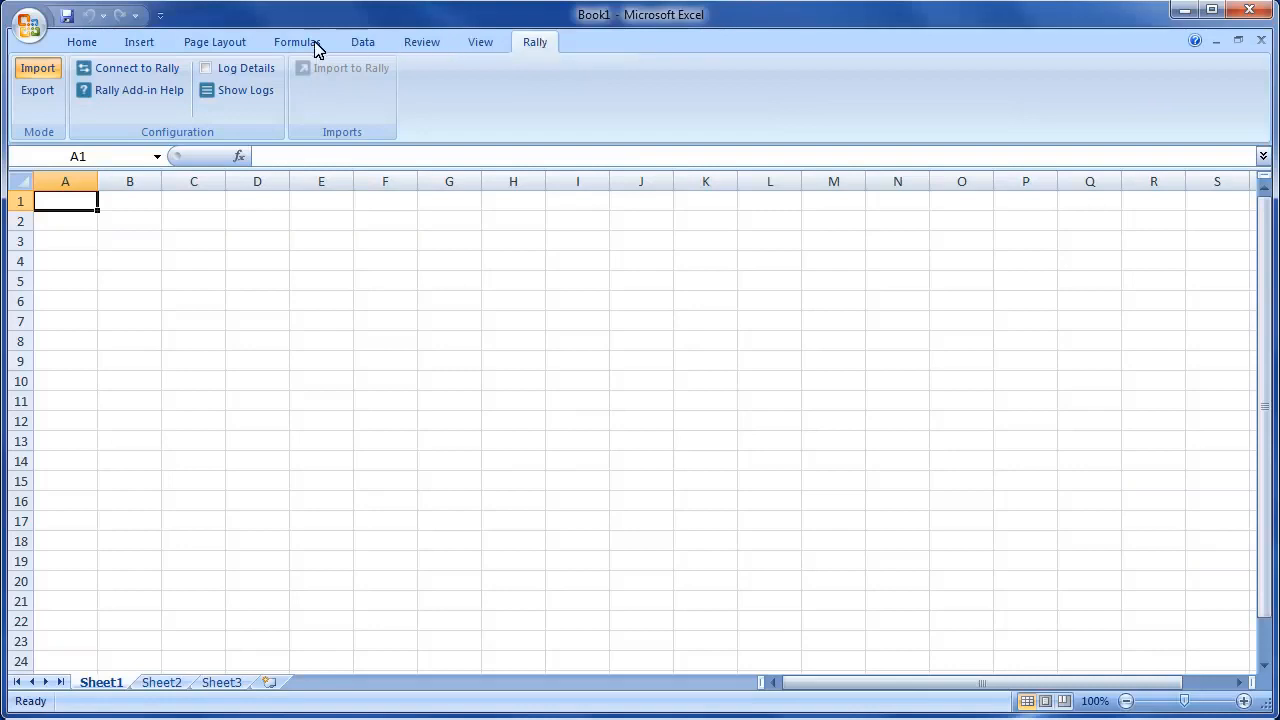
click(115, 69)
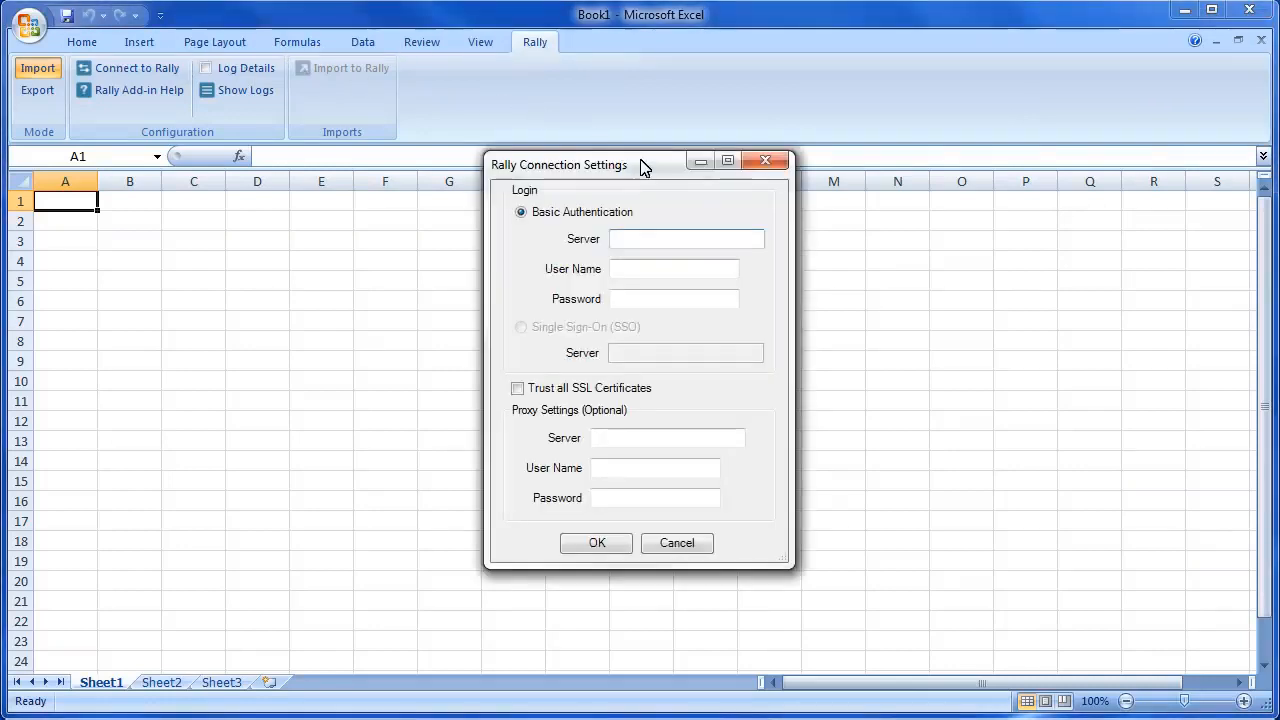
text(https://rally1.rallydev.com)
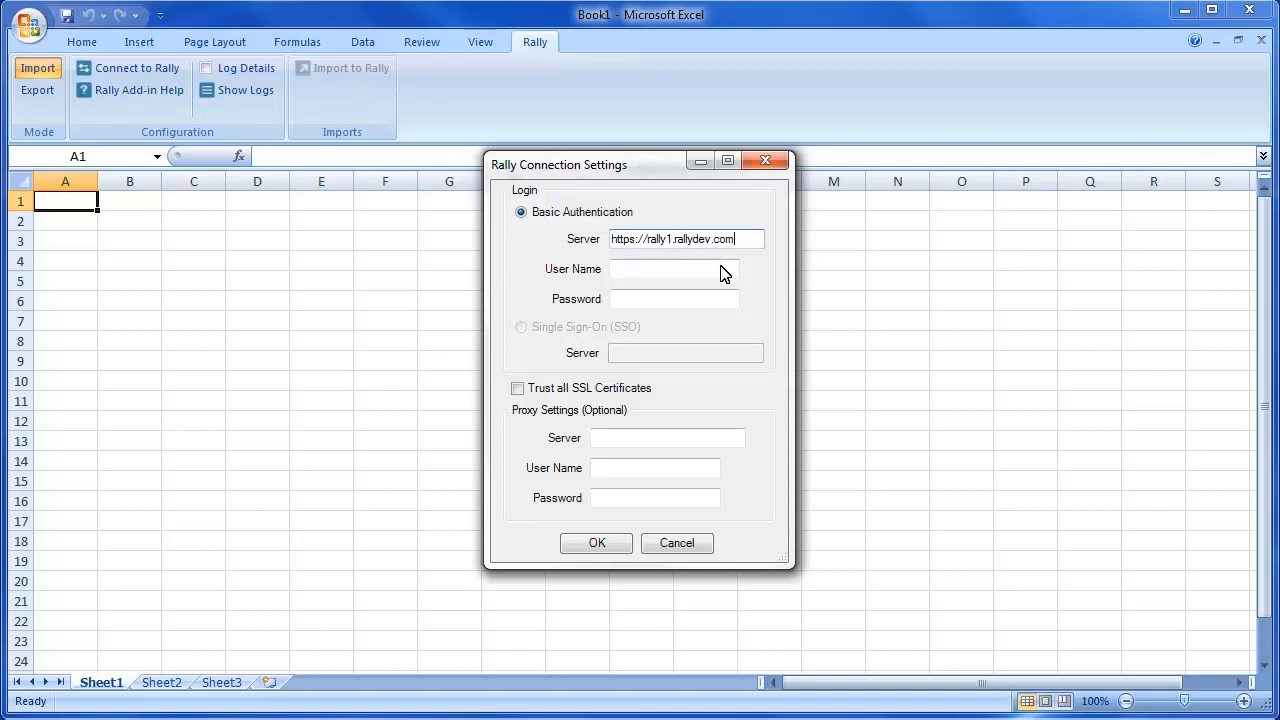
click(722, 273)
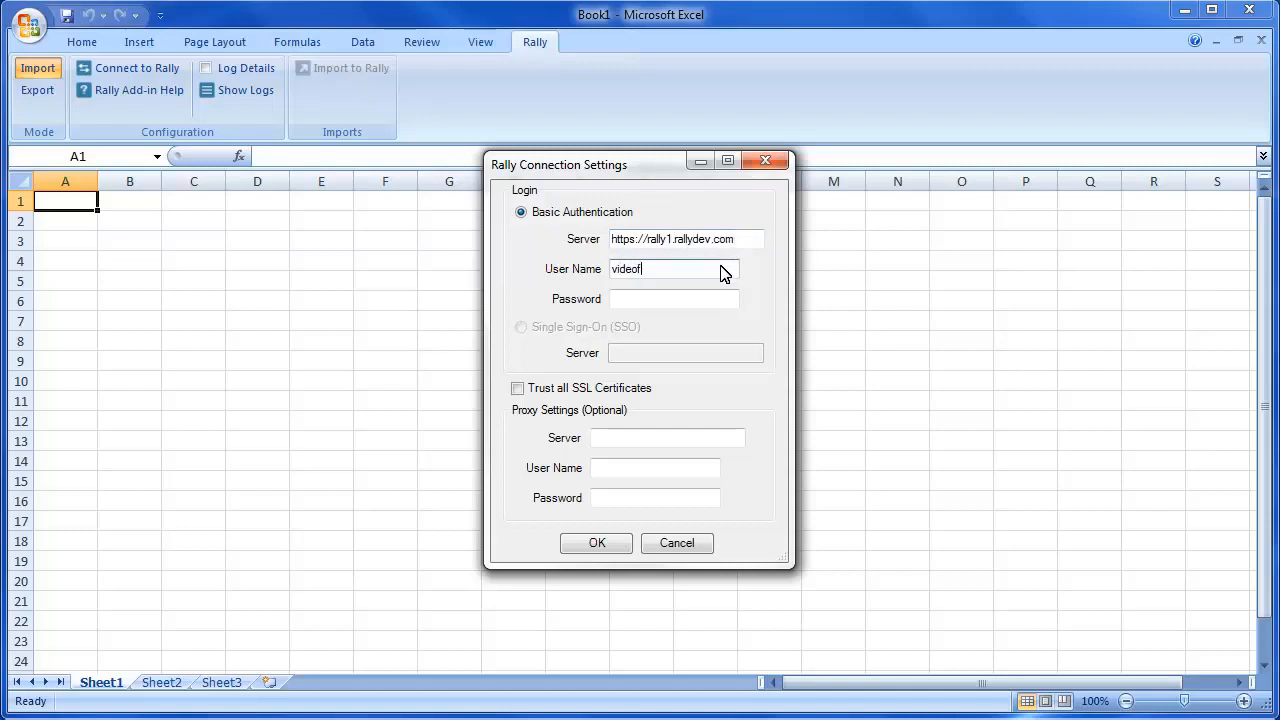
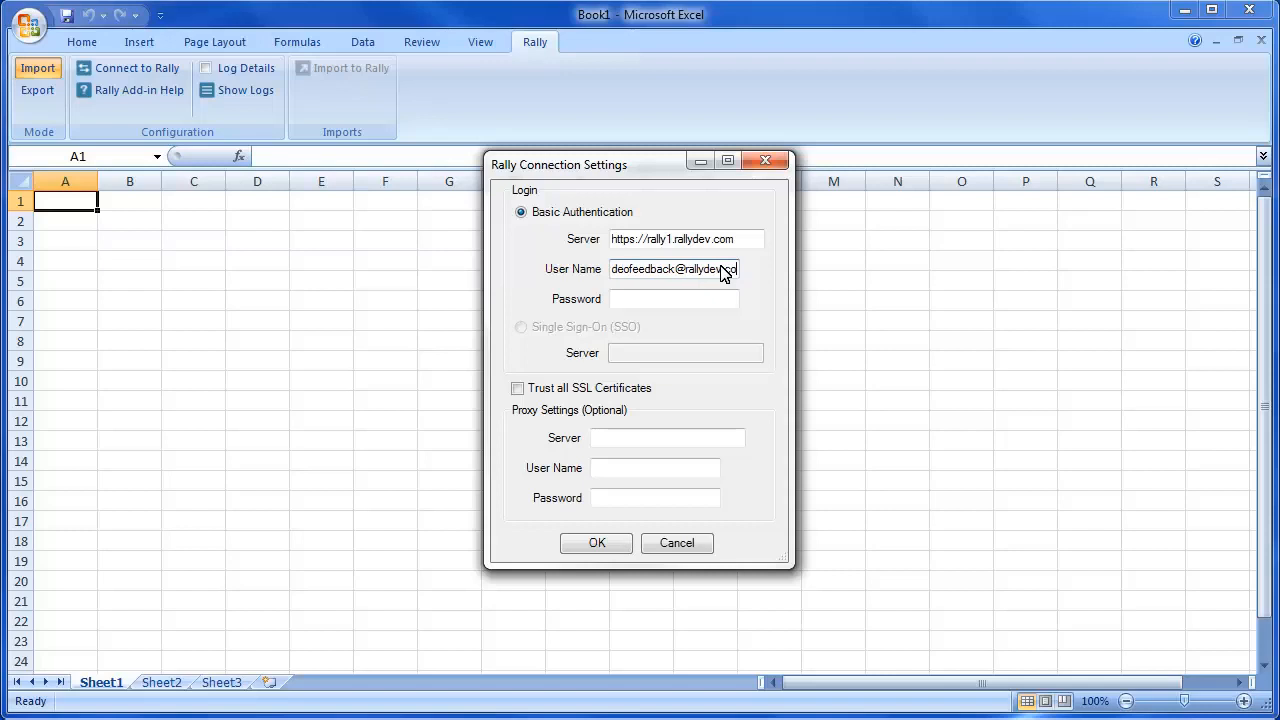
click(660, 300)
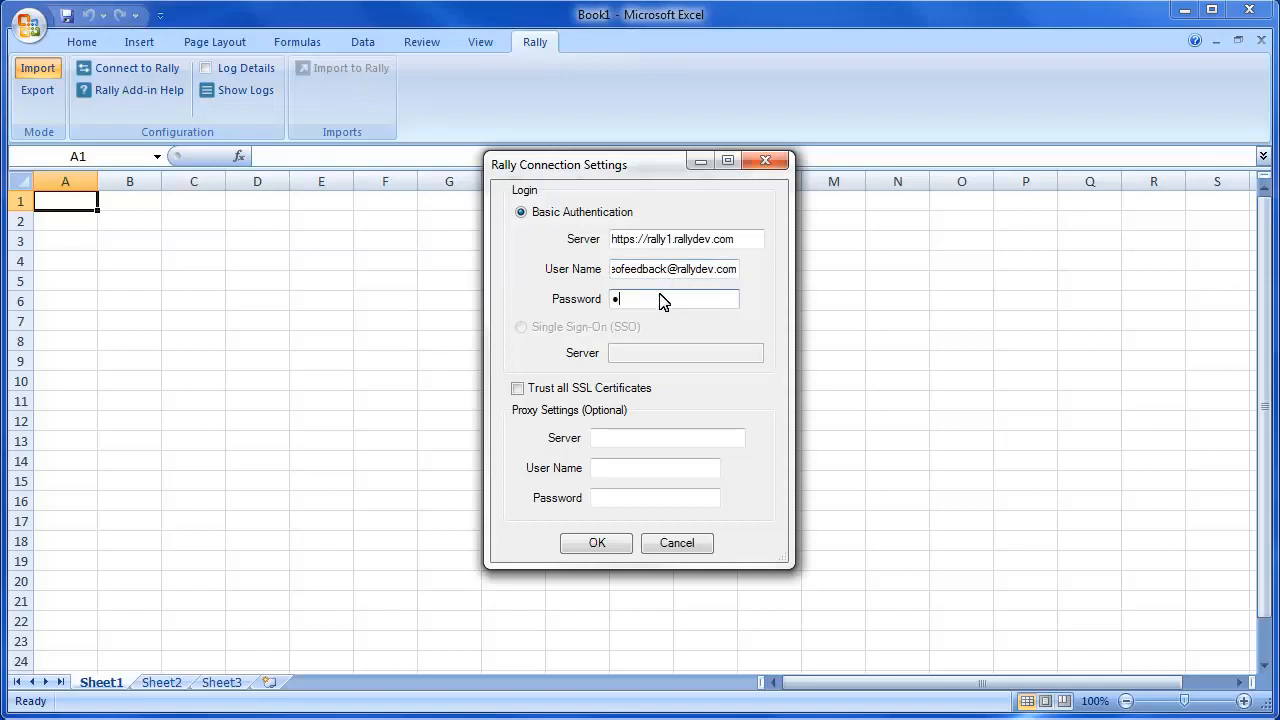
text(●●●●●●●●●●●)
click(594, 543)
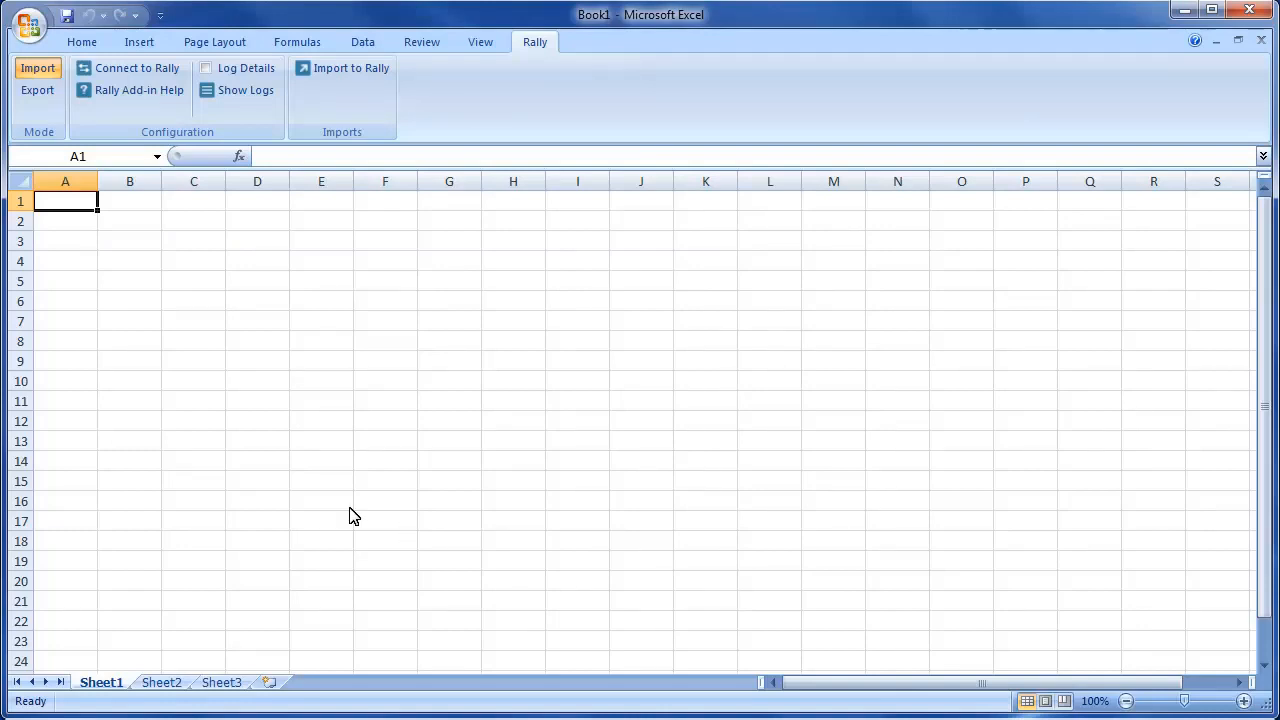
- Put the add-in in Export mode for Workspace 1 and Sample Project, and open Manage Queries
click(38, 92)
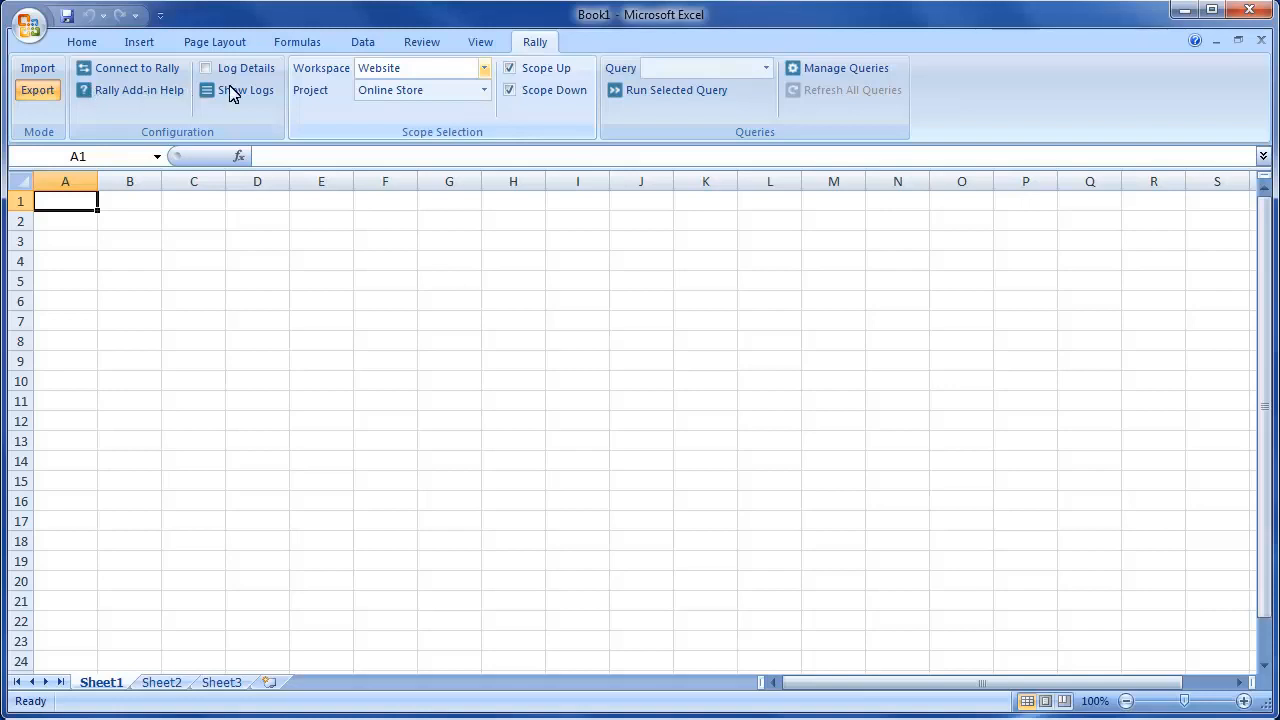
click(484, 68)
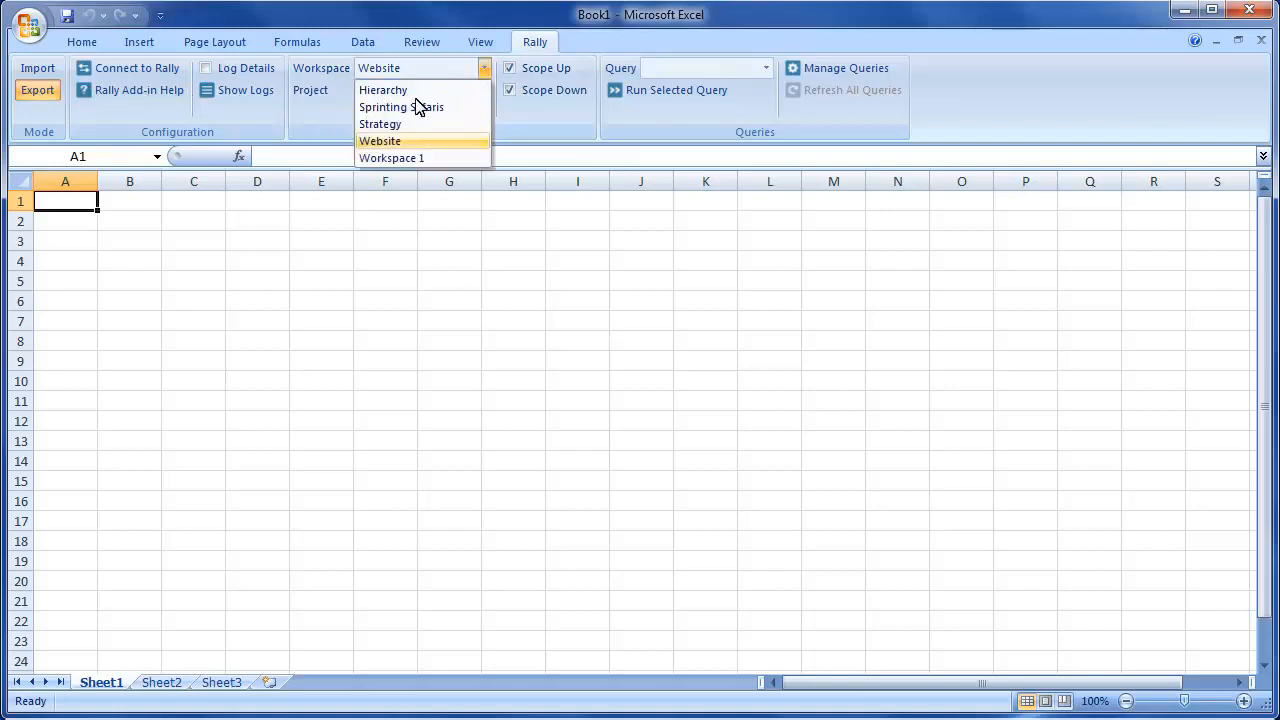
click(408, 158)
click(484, 92)
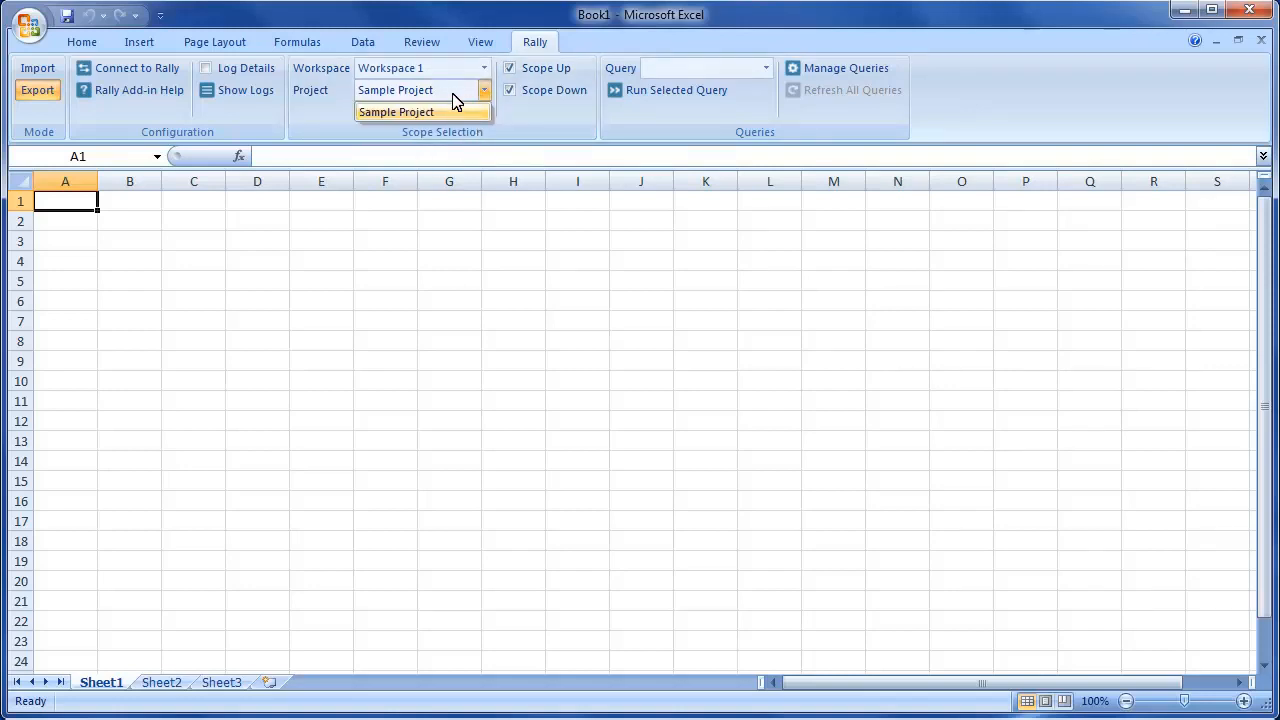
click(446, 117)
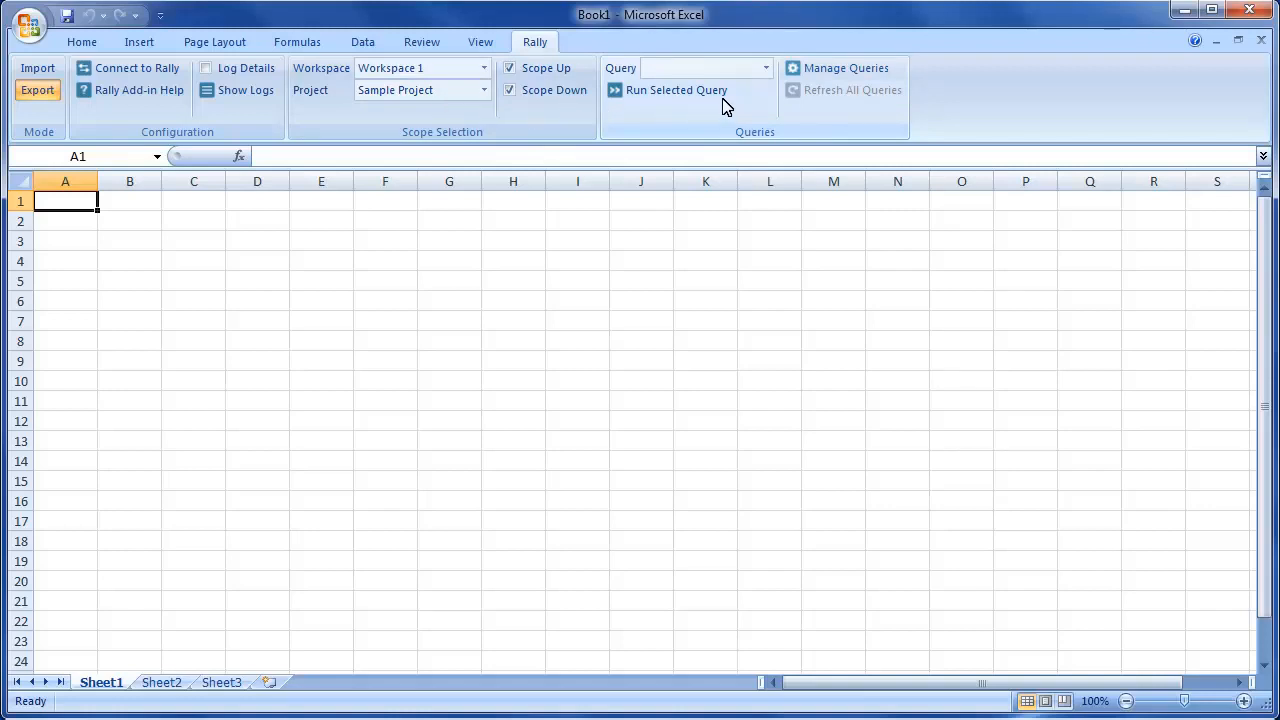
click(812, 70)
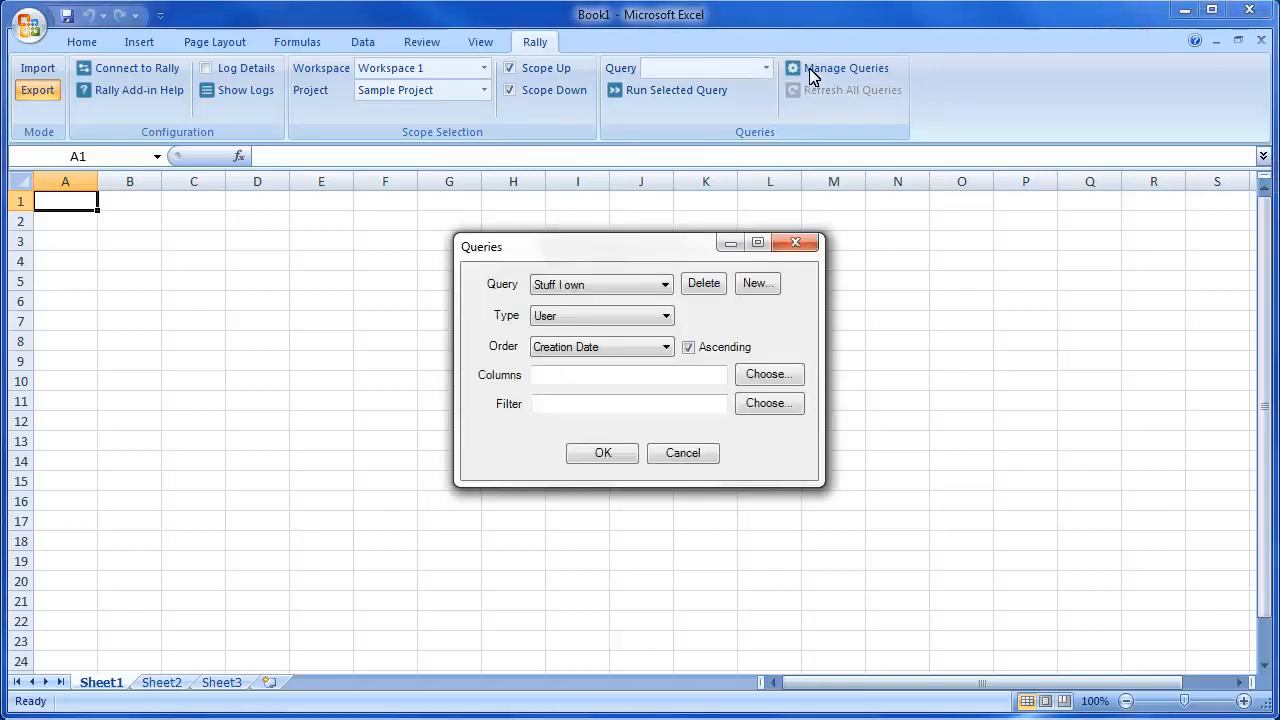
- Create a new query named All User Stories for the User Story type
click(760, 283)
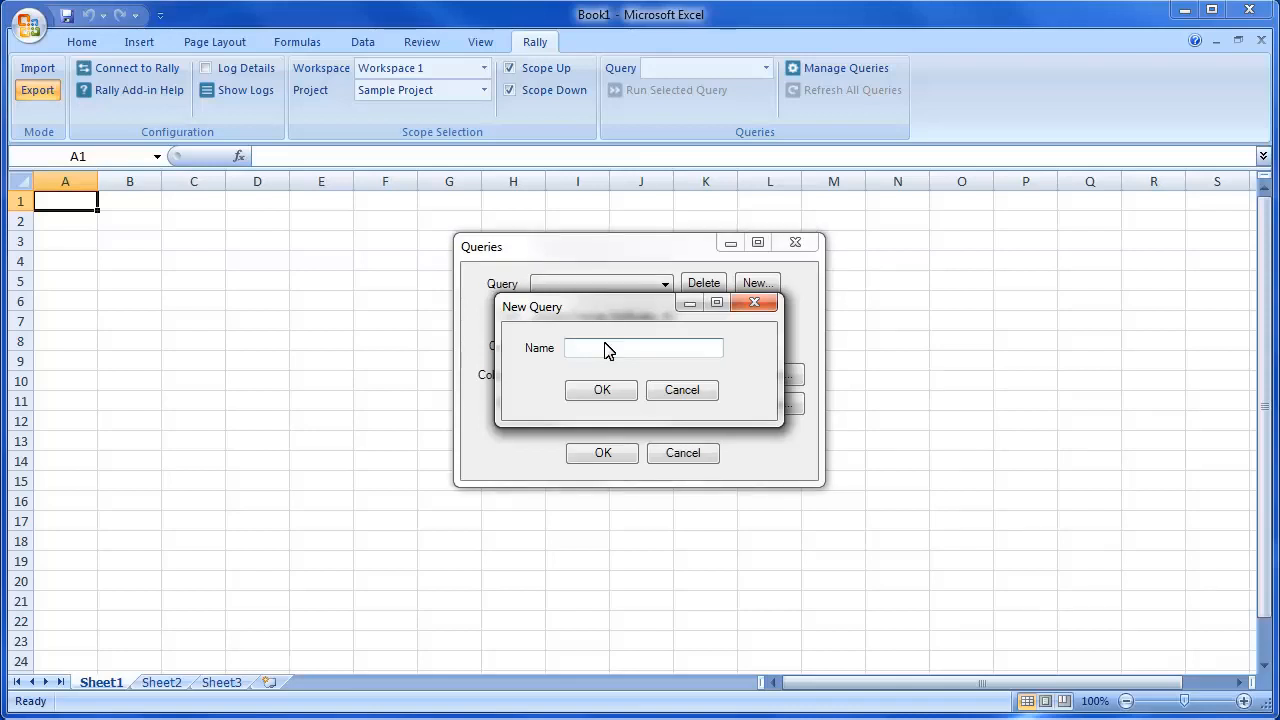
text(All User Stories)
click(602, 385)
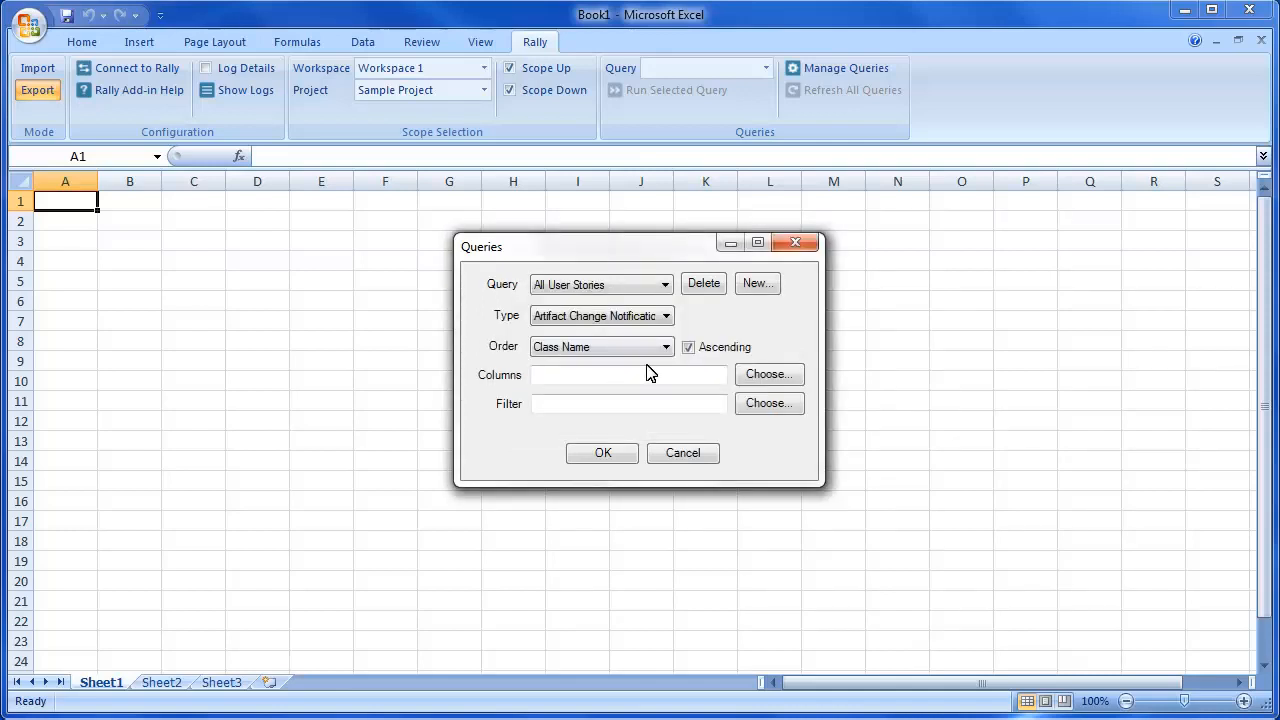
click(666, 316)
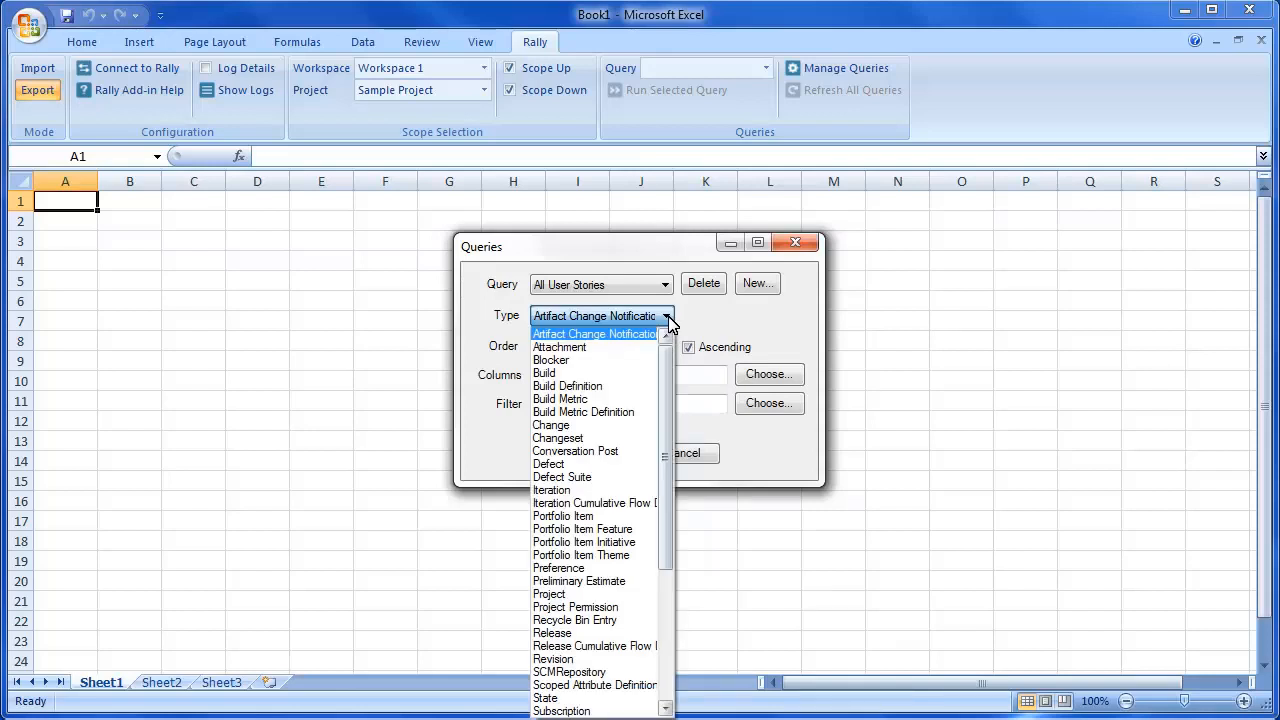
click(666, 623)
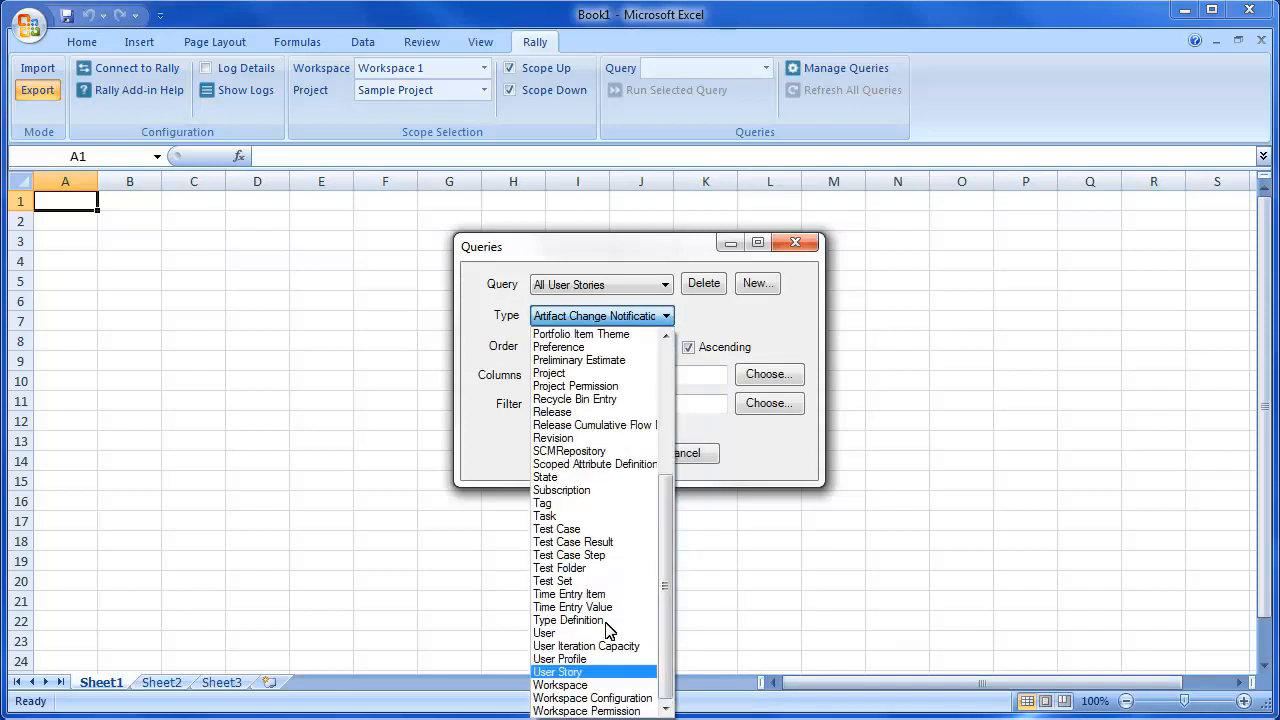
click(567, 671)
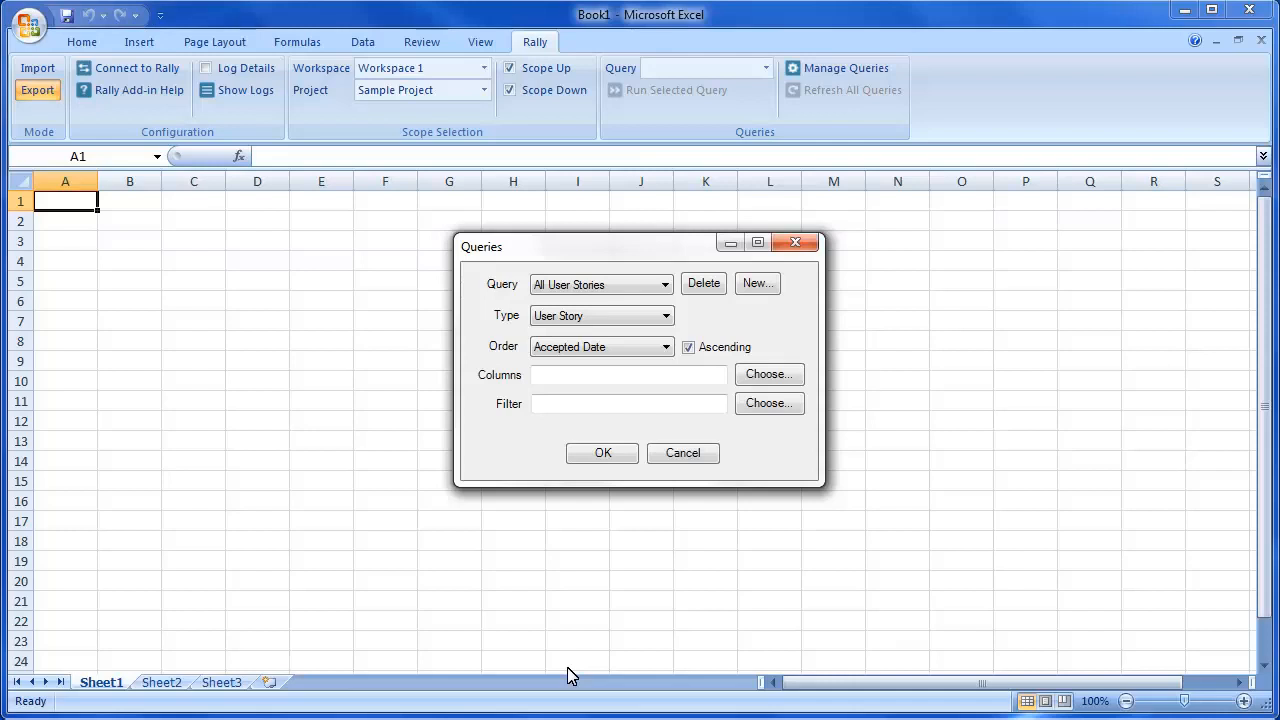
- Sort the All User Stories query by Rank ascending, adjust its columns, and save it
click(665, 347)
click(567, 611)
click(769, 374)
click(735, 401)
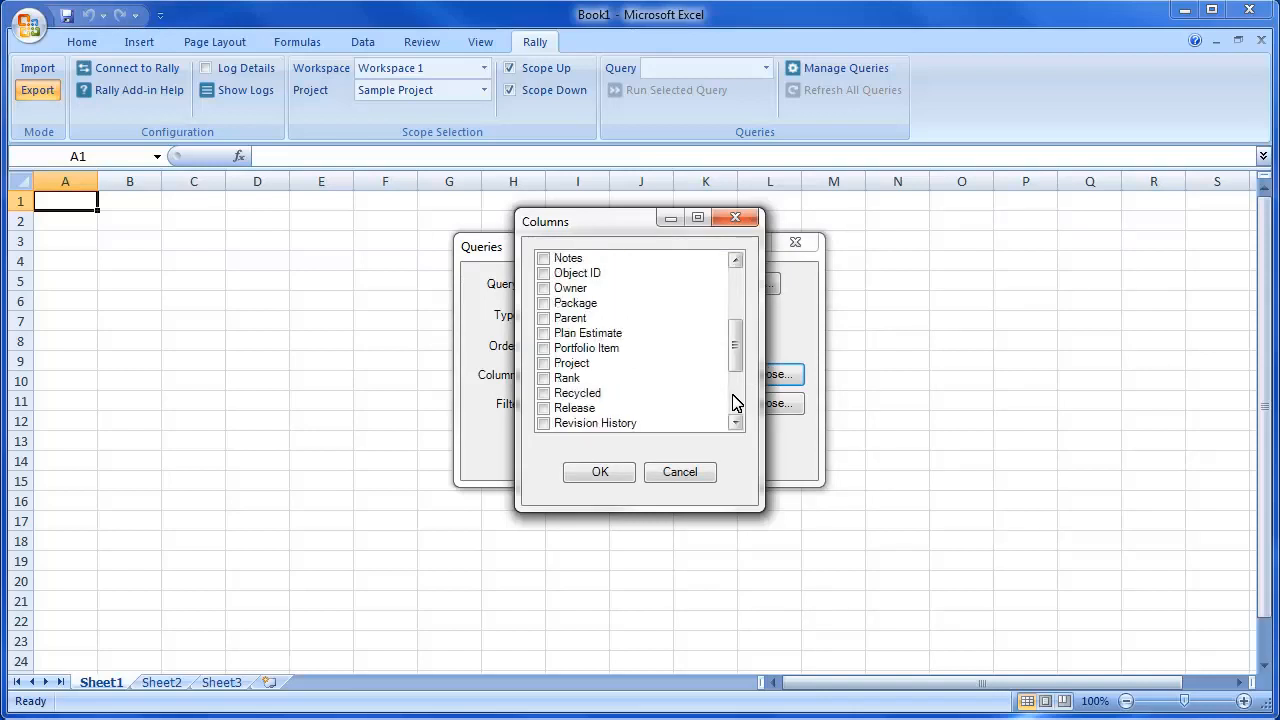
click(740, 401)
click(612, 473)
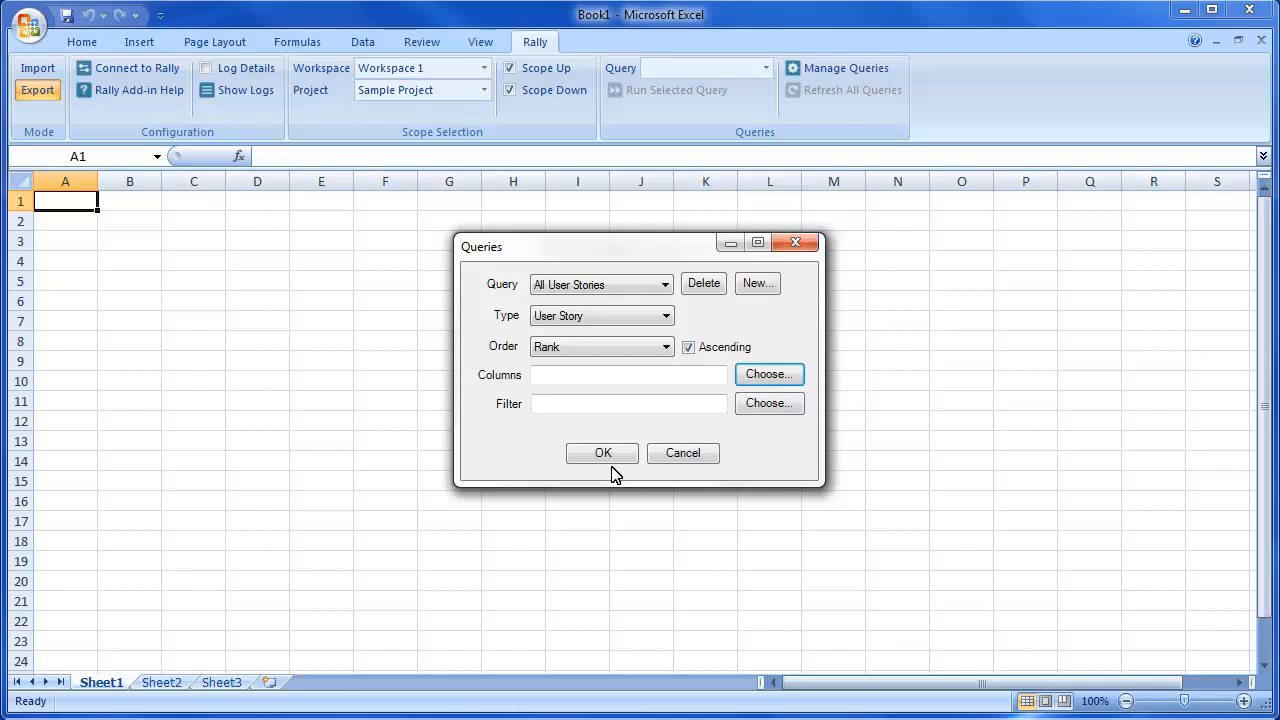
click(585, 452)
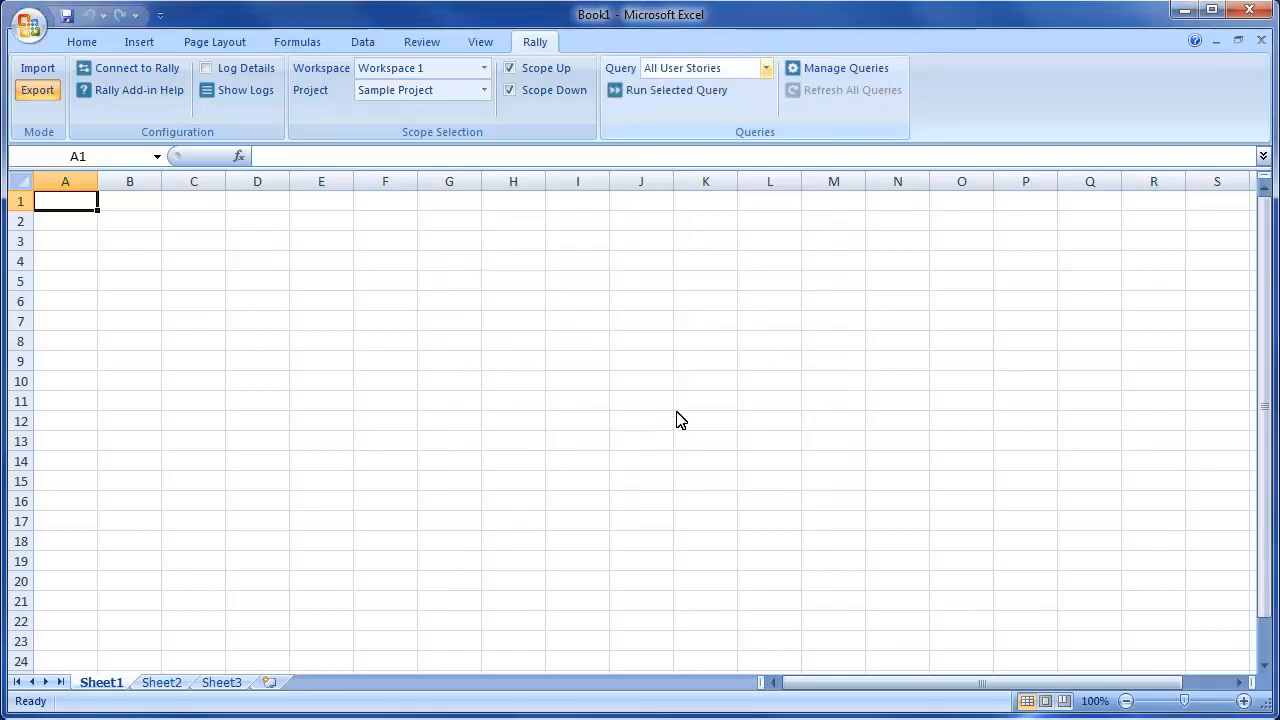
- Run the All User Stories query to load 8 user stories, then review all their columns
click(765, 68)
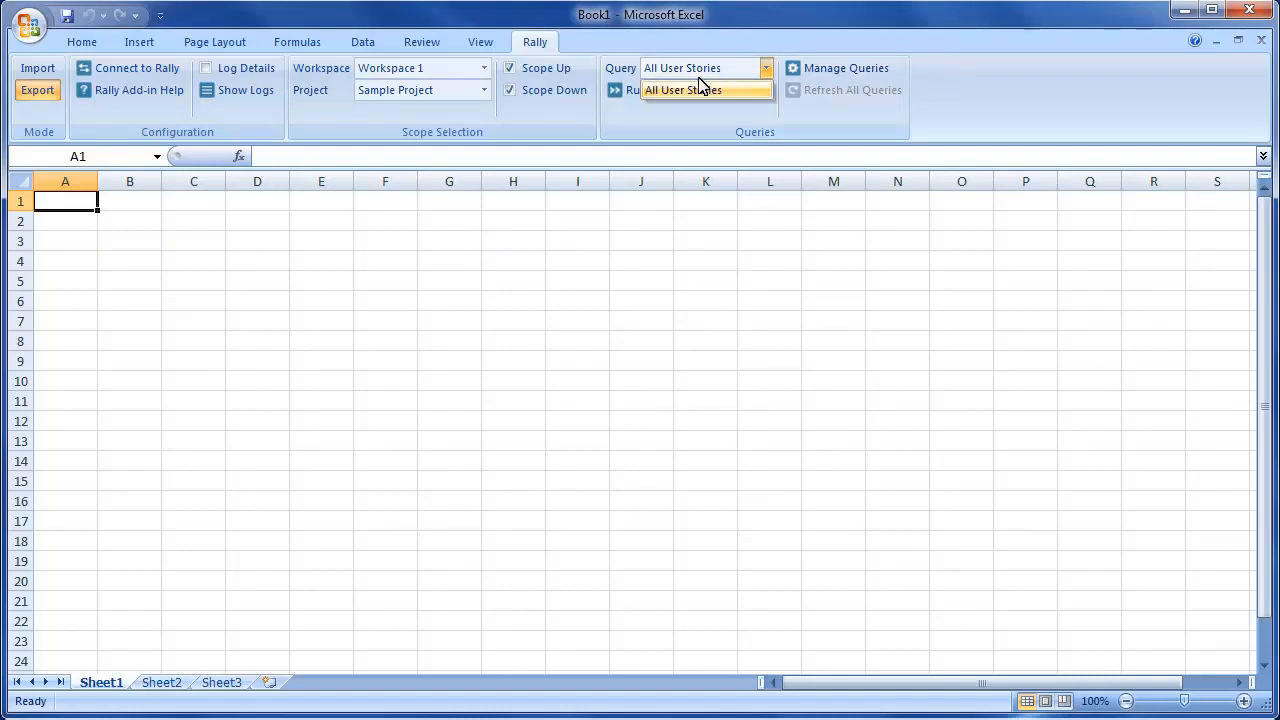
click(695, 89)
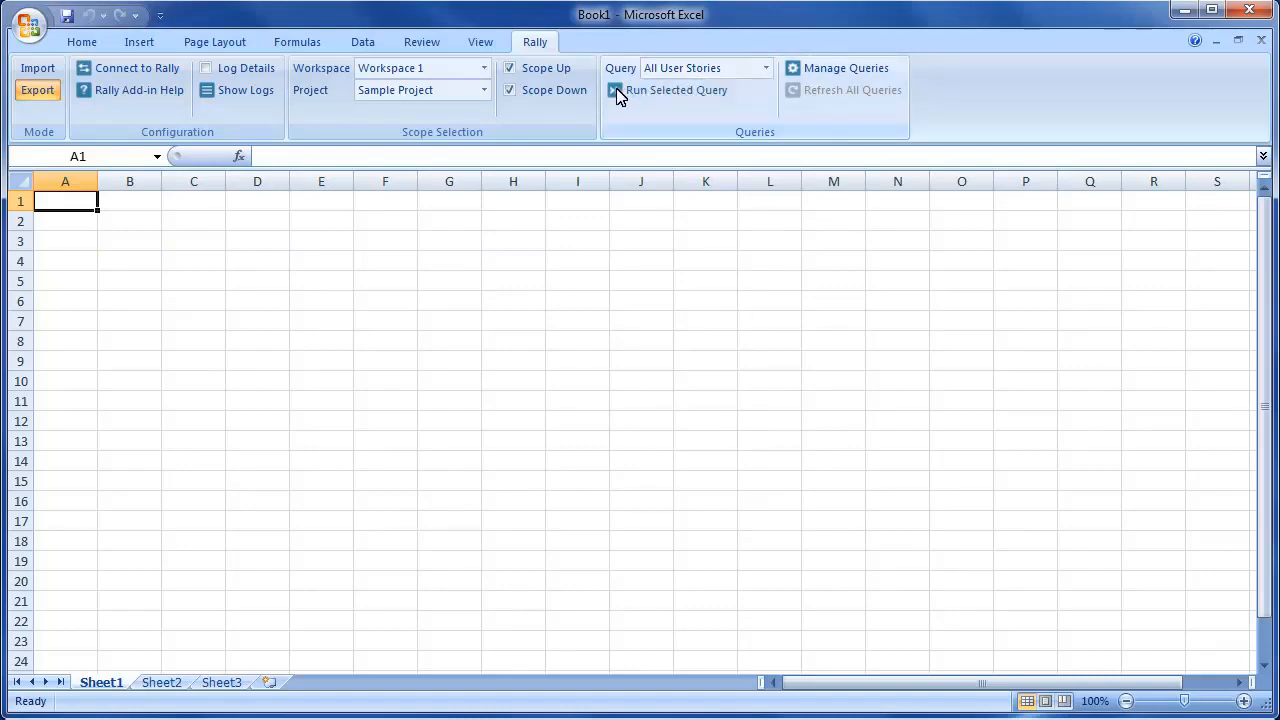
click(617, 92)
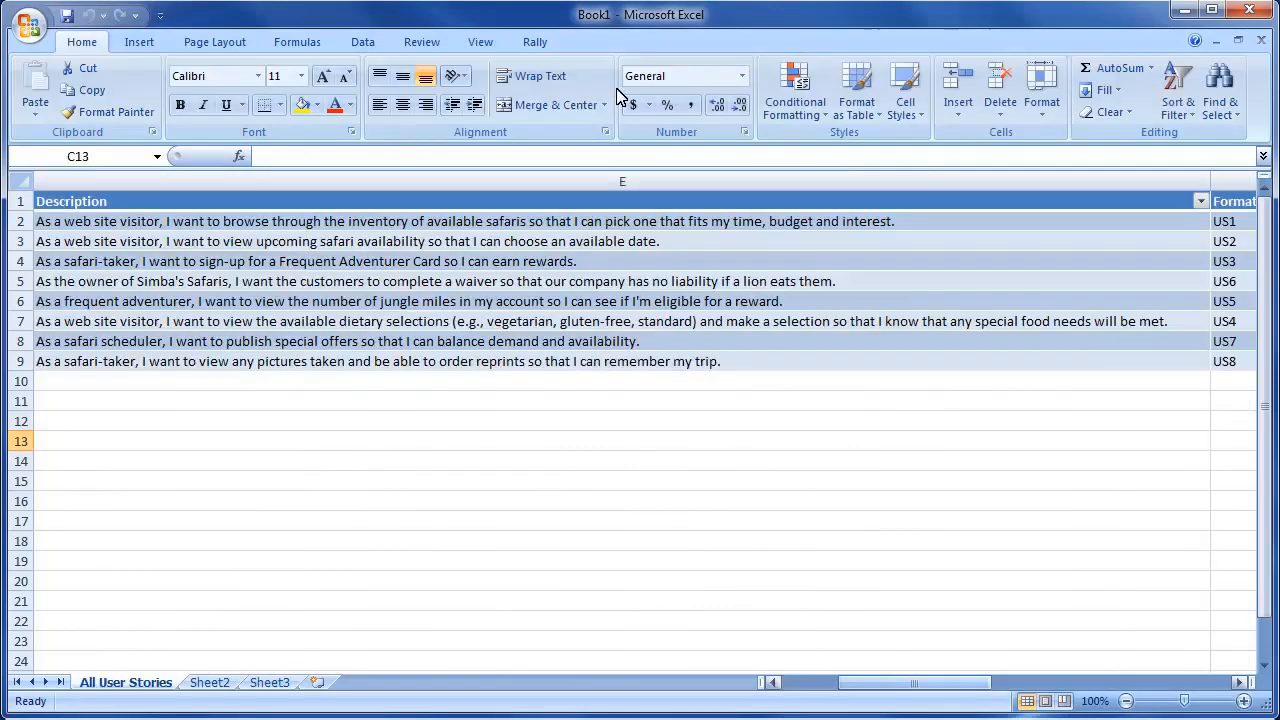
click(1037, 686)
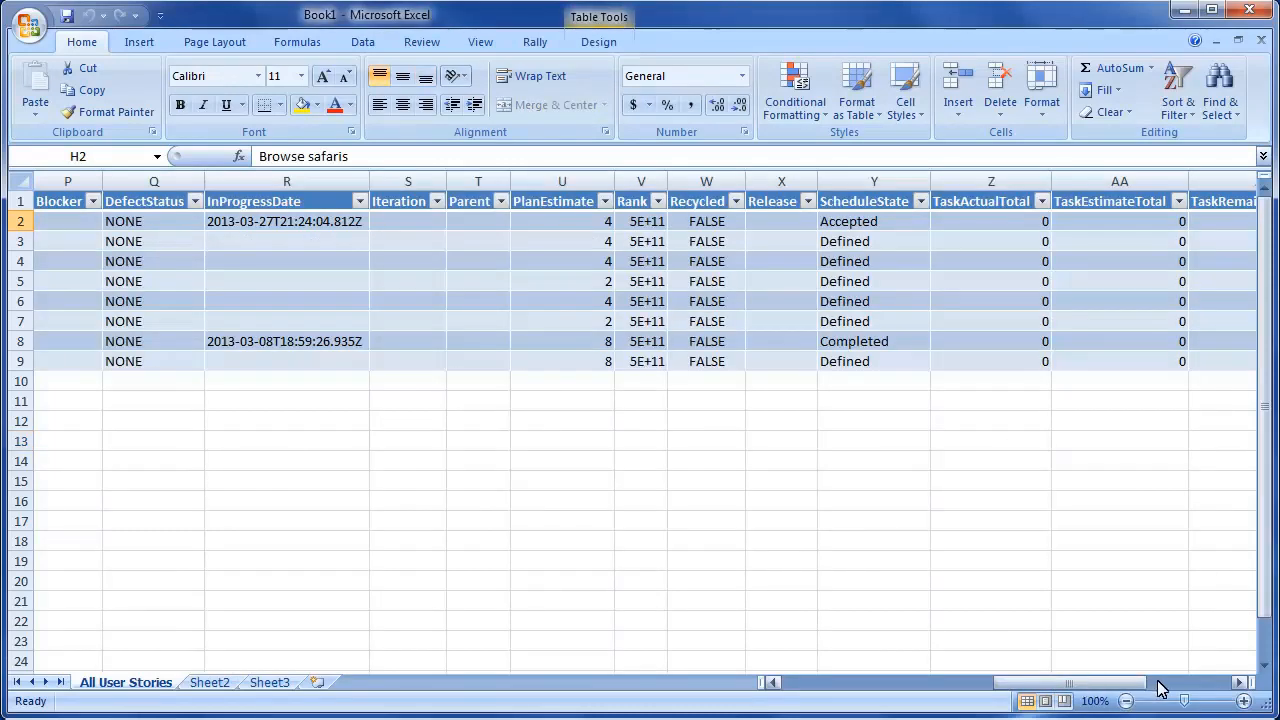
click(1158, 686)
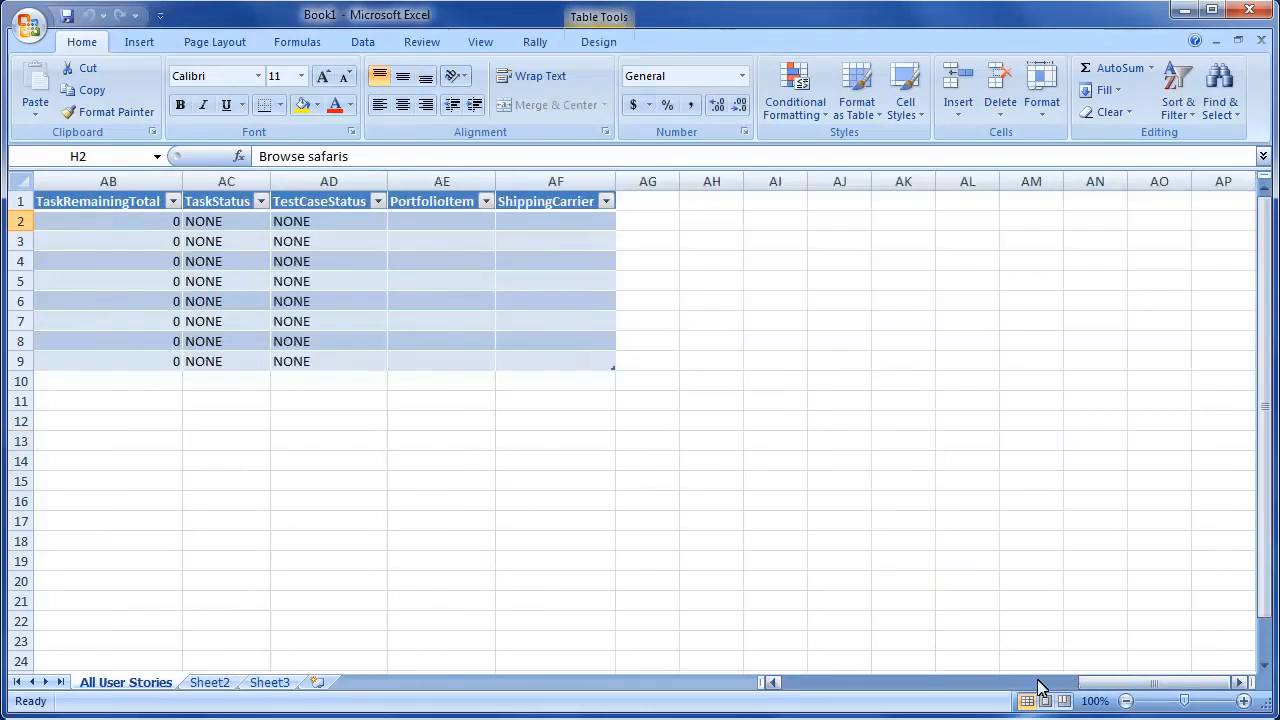
click(808, 686)
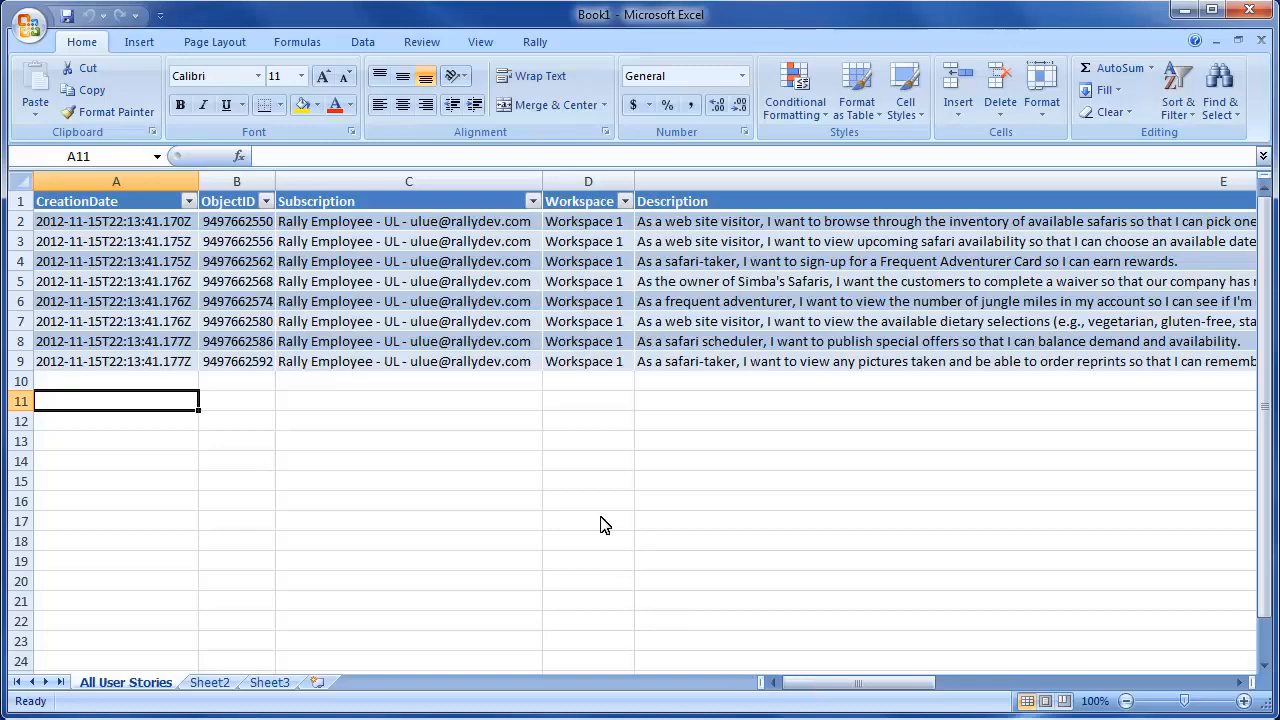
click(535, 44)
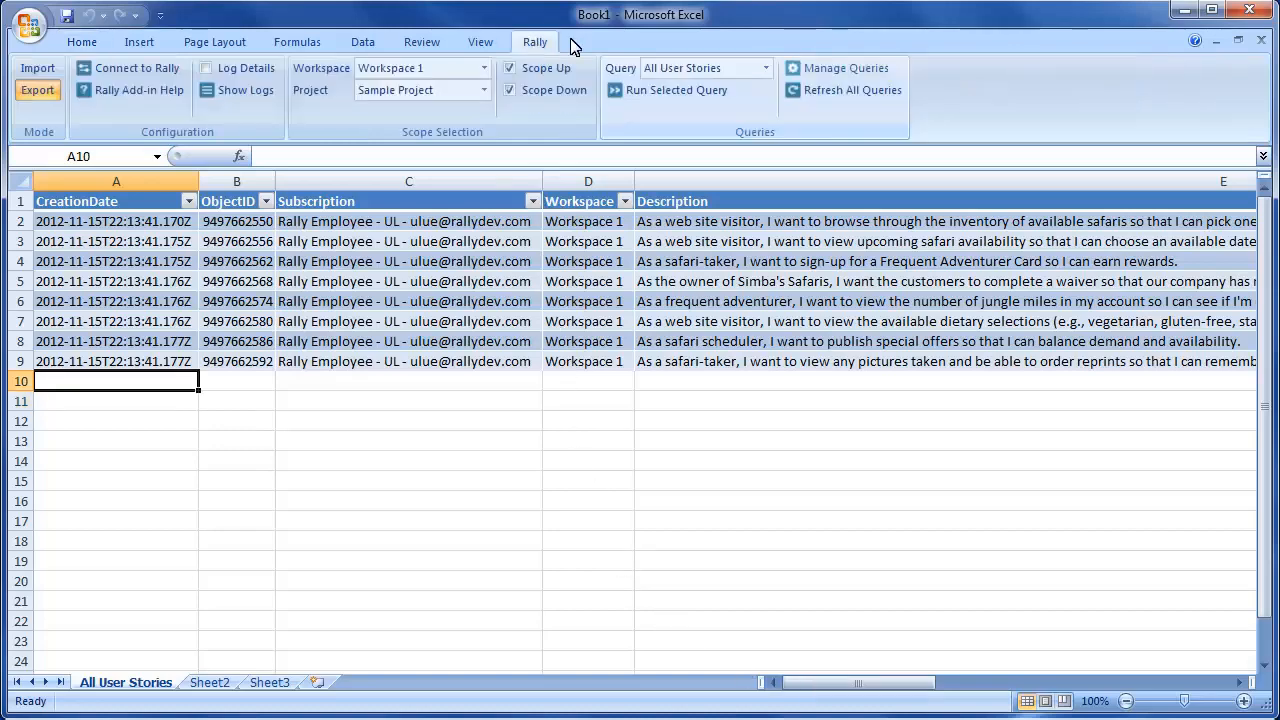
click(838, 70)
- Create a Stories I Own query with FormattedID, Name and Owner columns
click(757, 284)
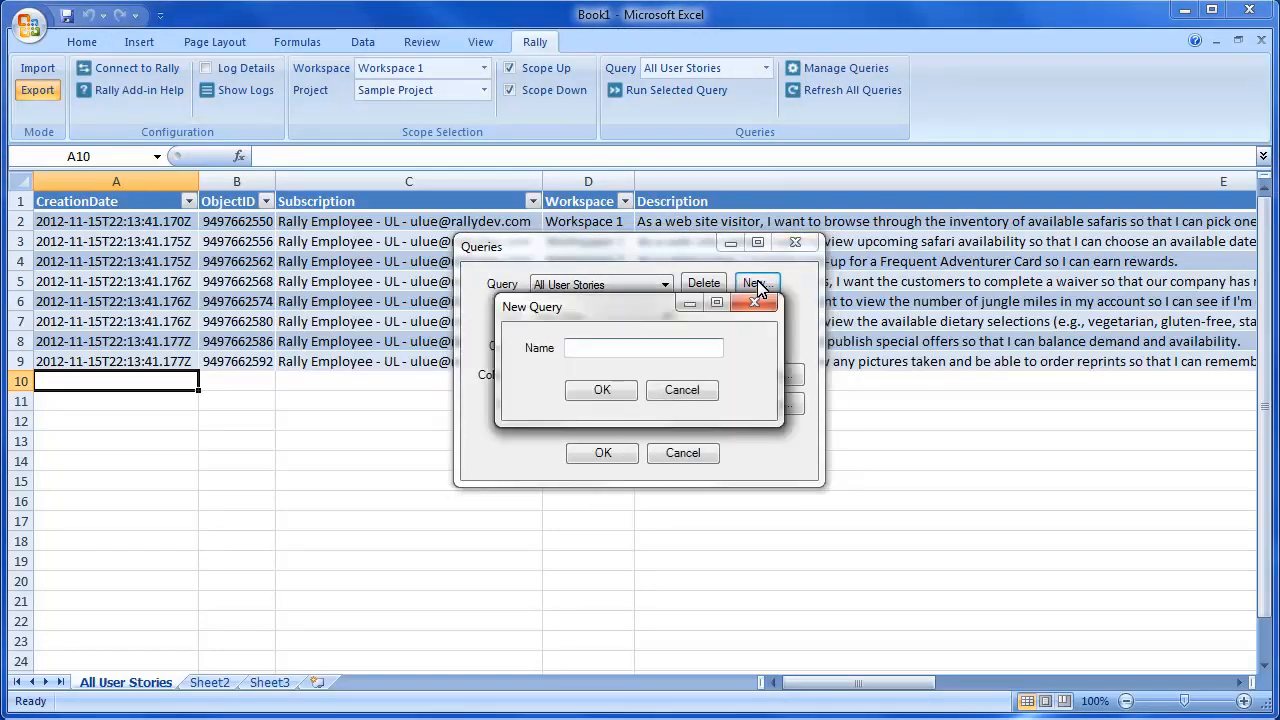
click(647, 347)
text(Sto)
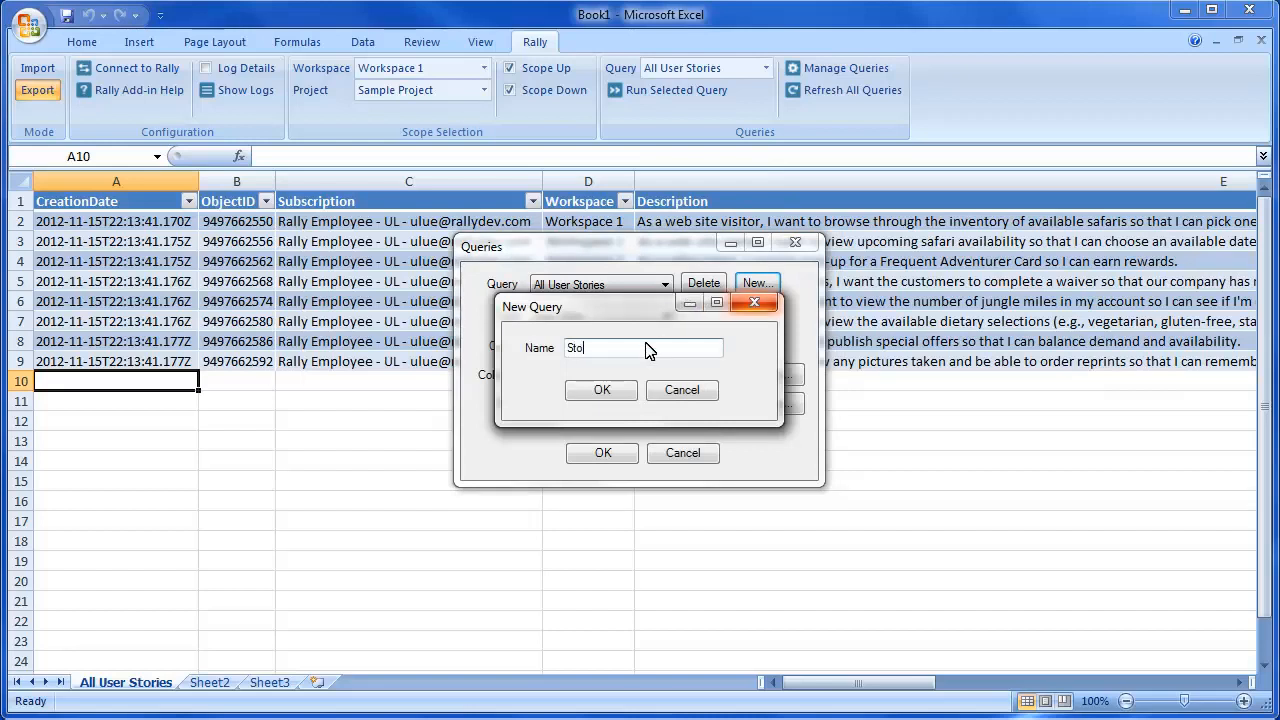
text(ries I Own)
click(596, 389)
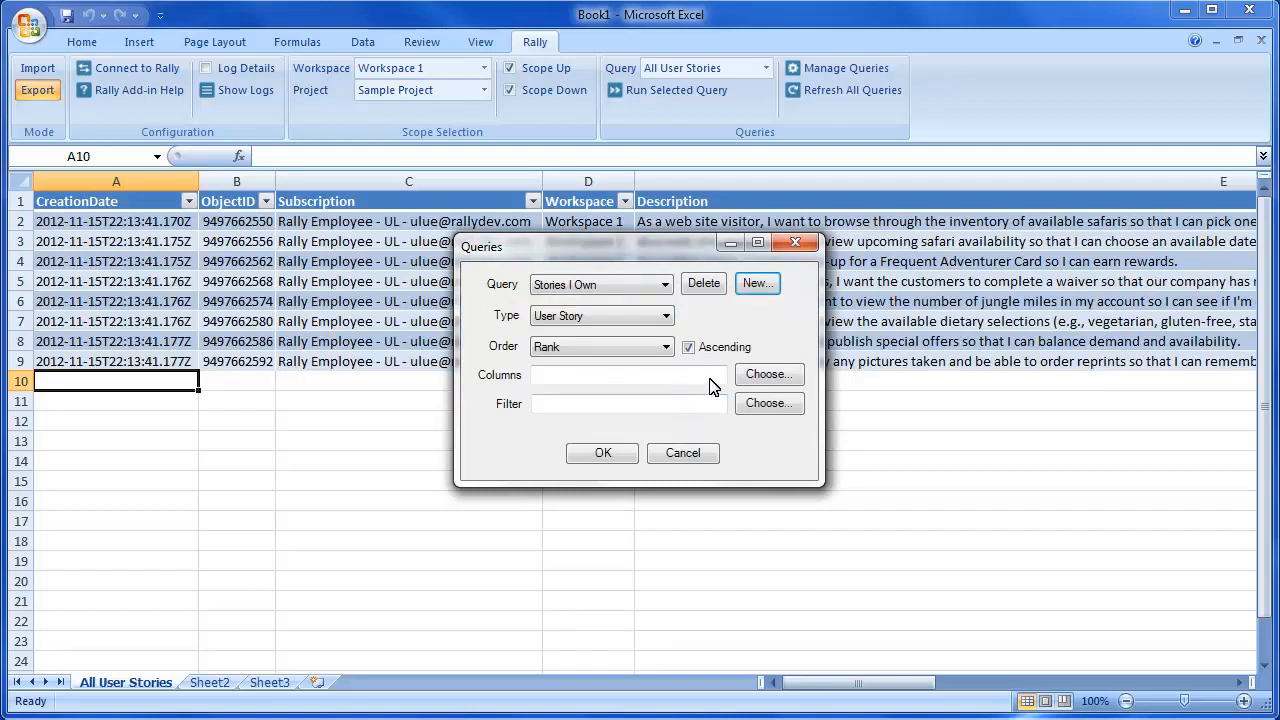
click(768, 375)
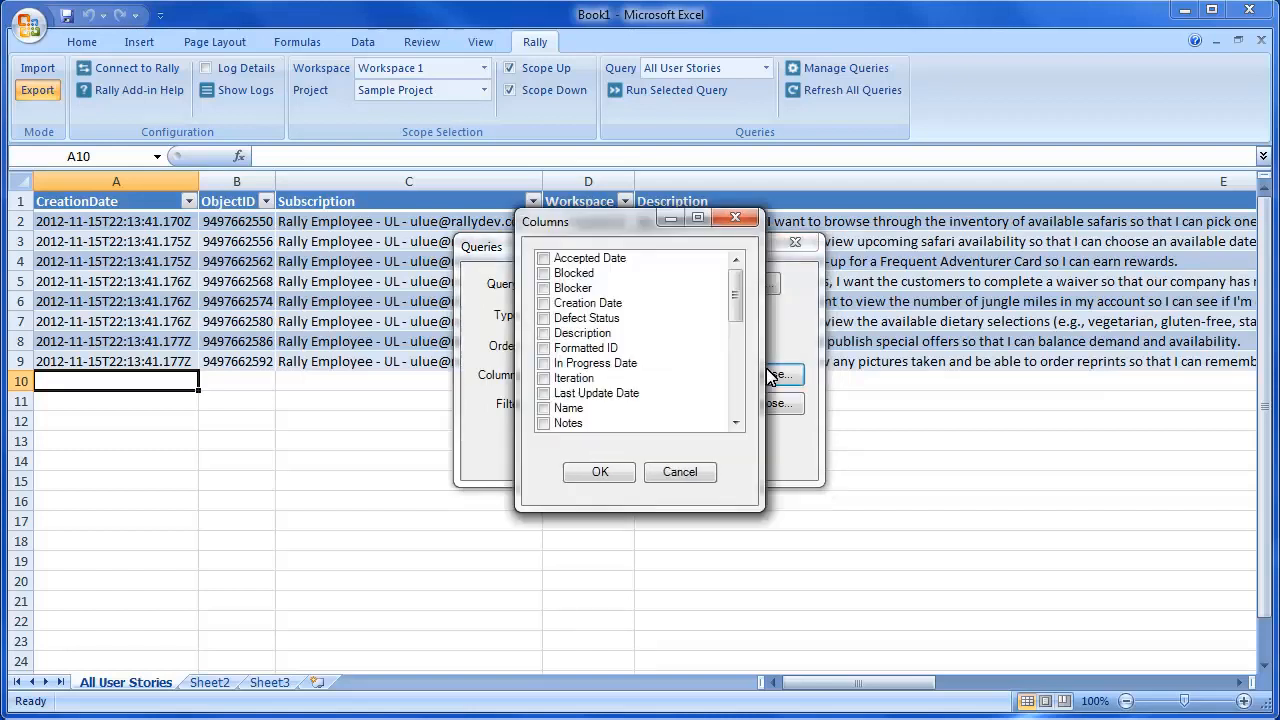
click(544, 348)
click(620, 409)
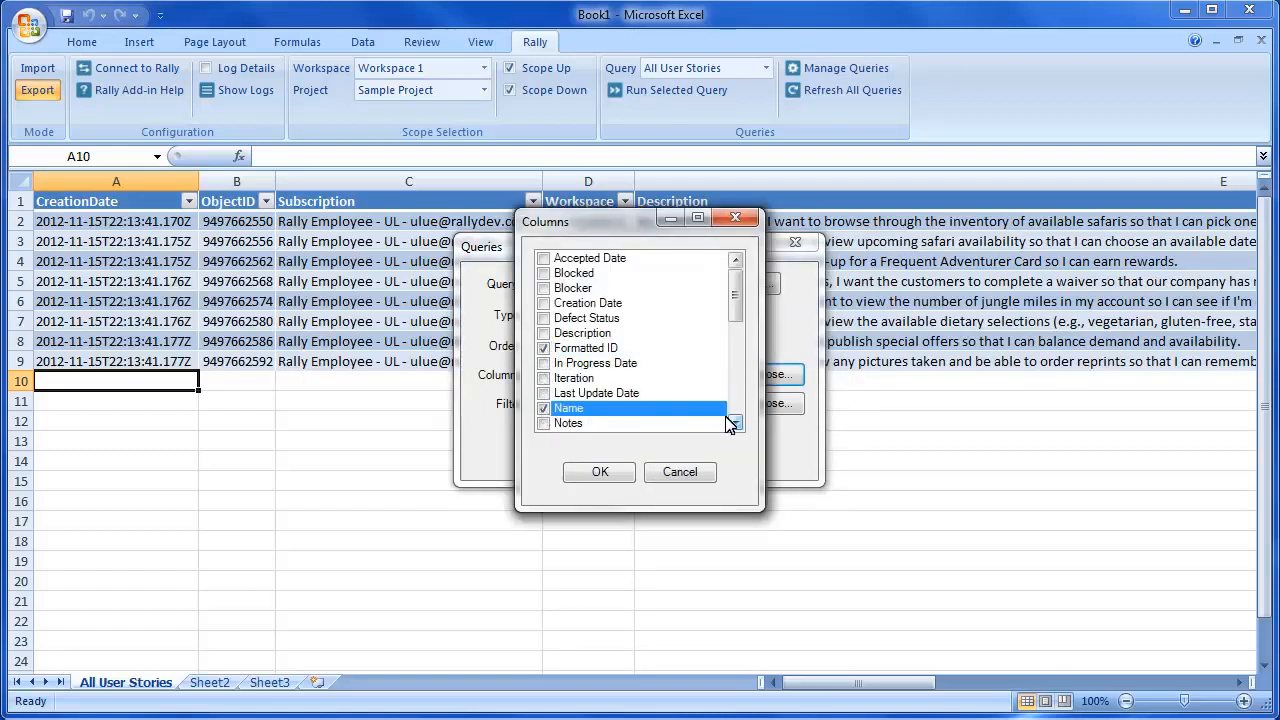
double_click(736, 423)
click(545, 424)
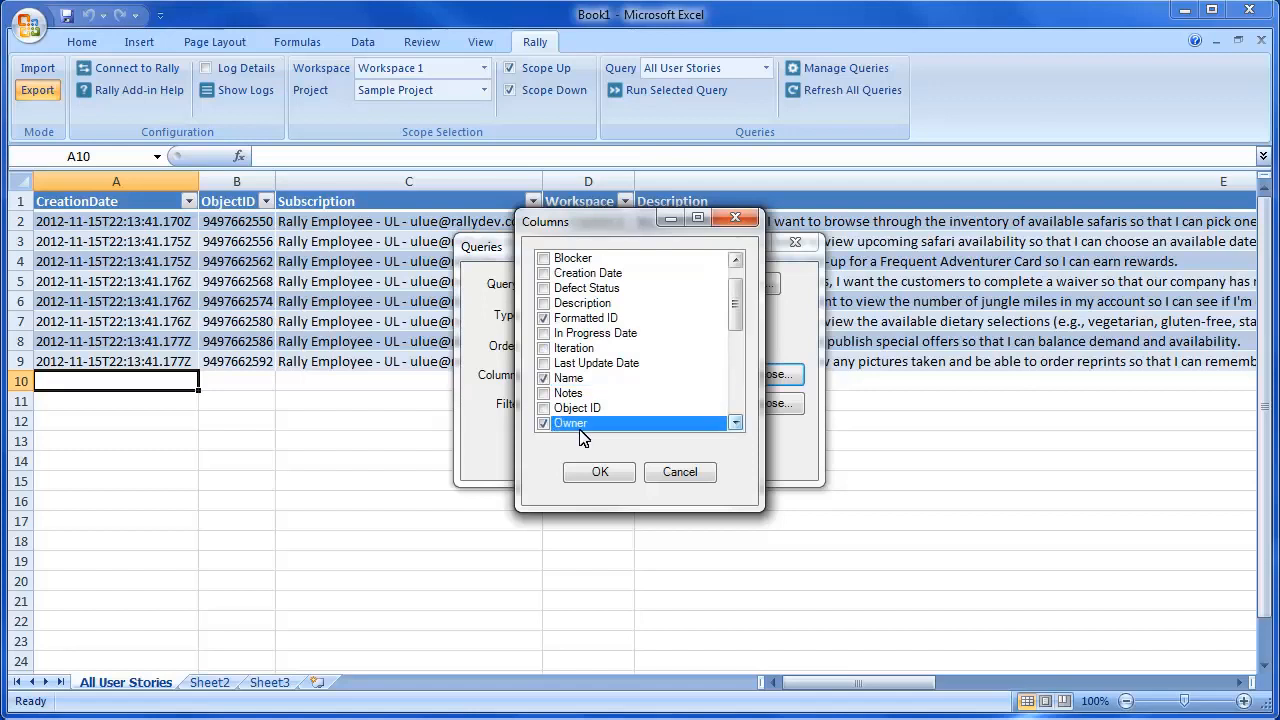
click(603, 472)
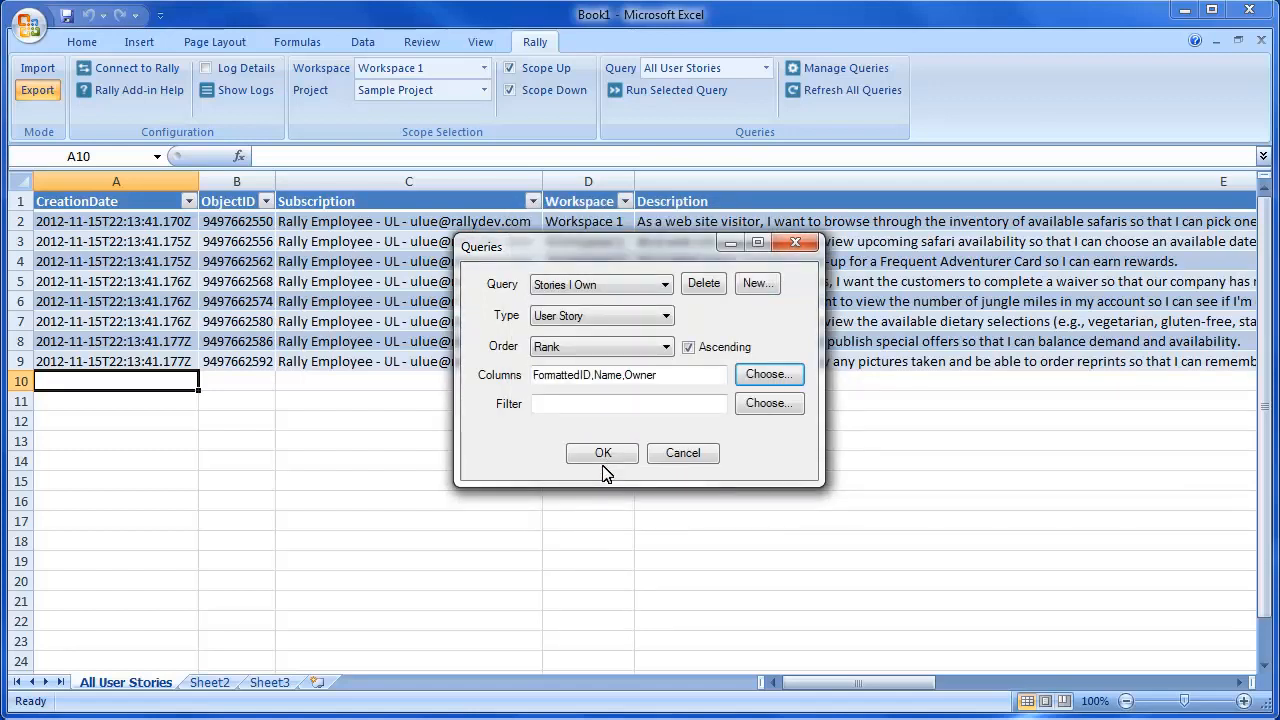
- Filter the query to stories whose Owner is the current user, and save it
click(778, 406)
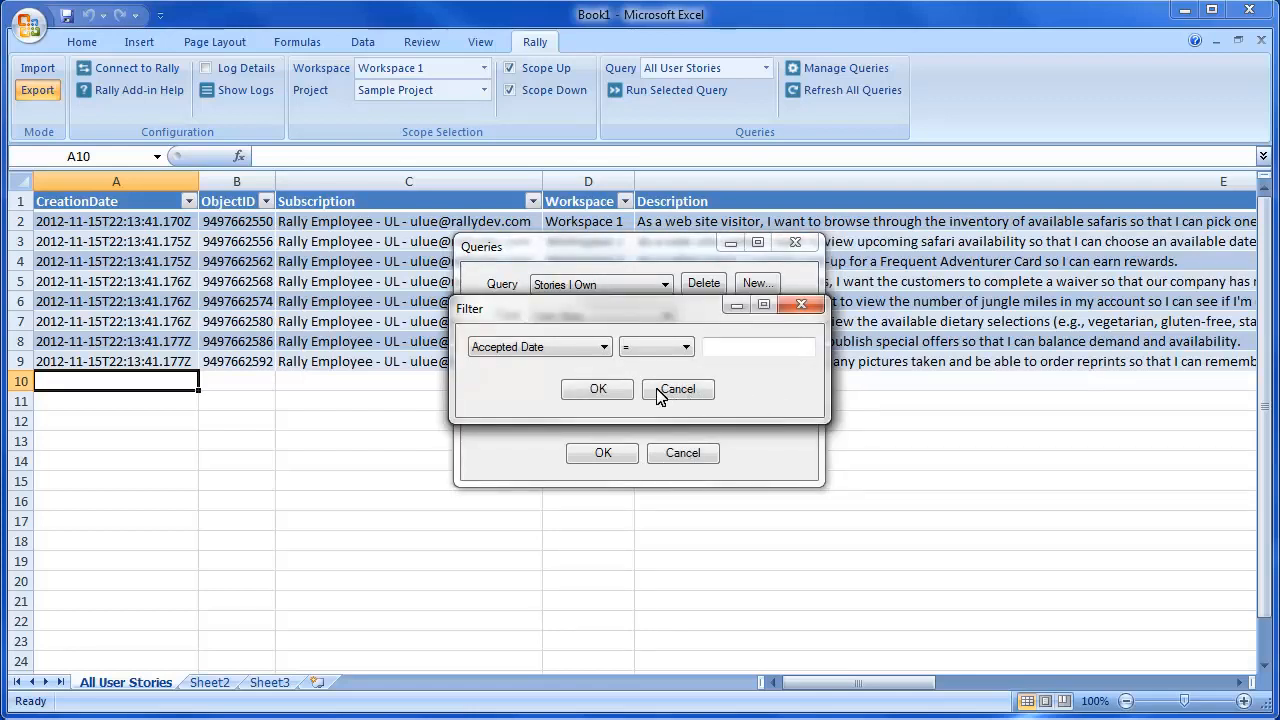
click(598, 347)
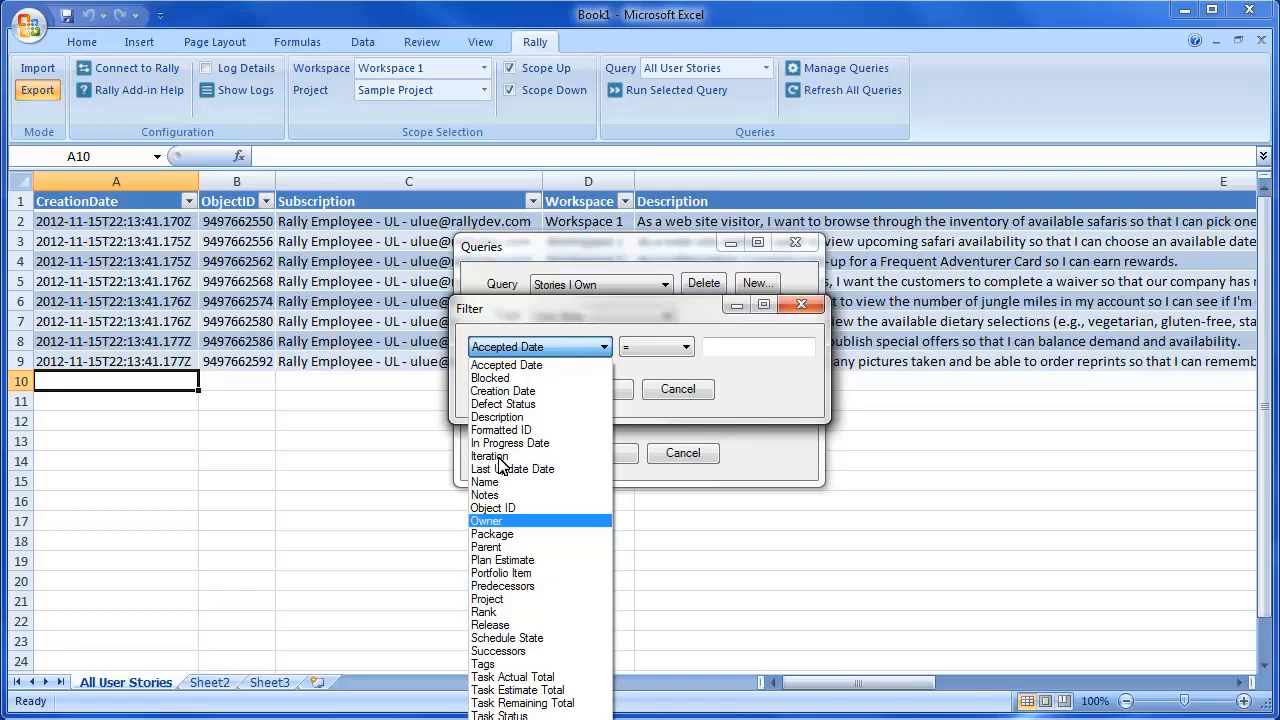
click(500, 521)
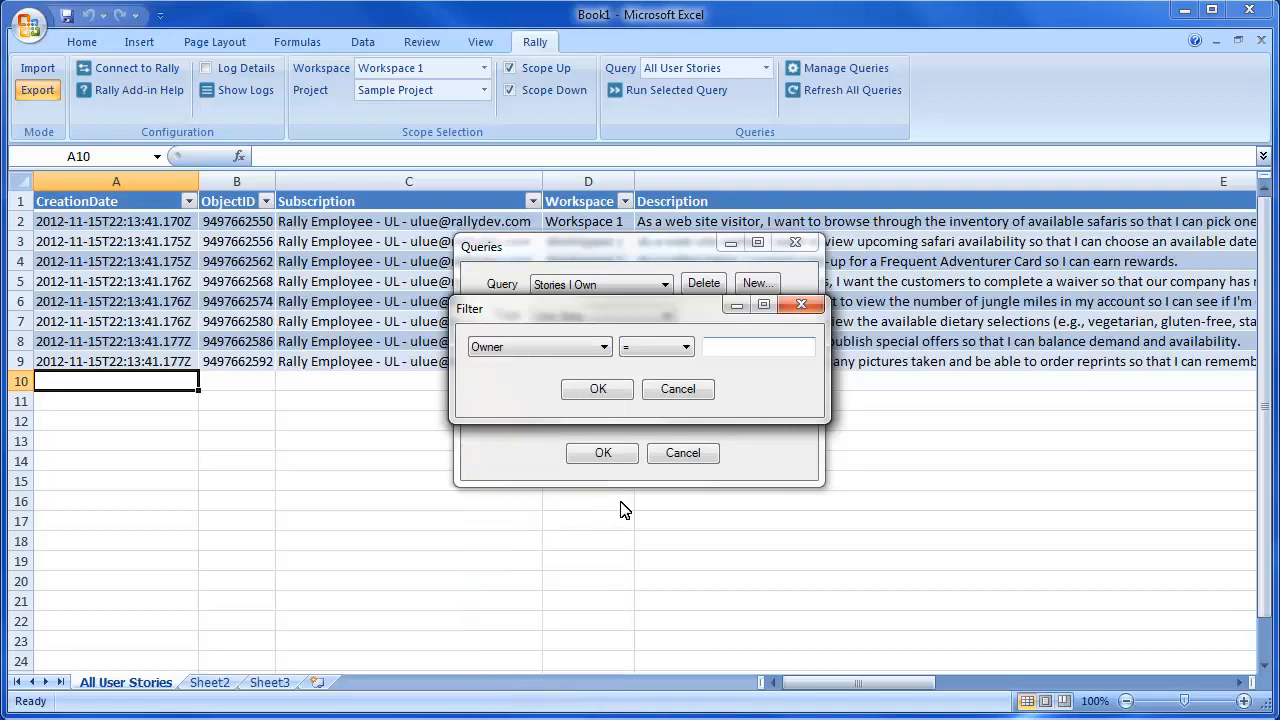
click(733, 347)
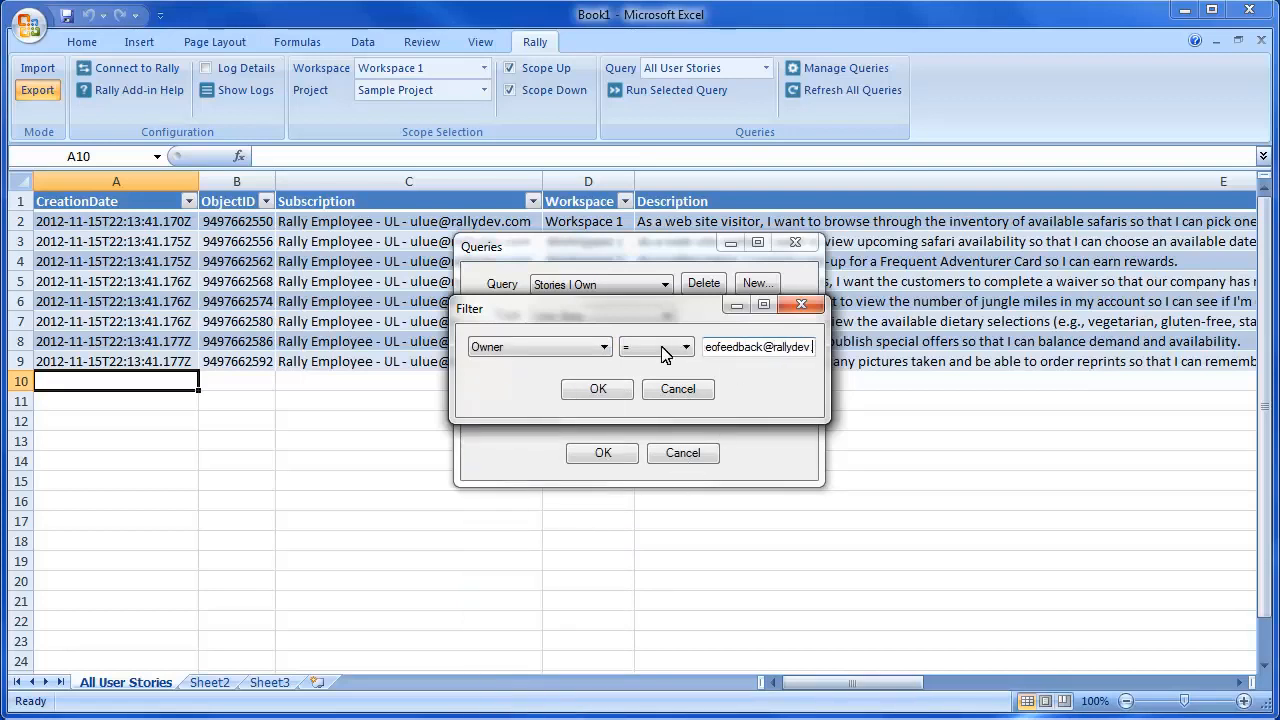
click(576, 393)
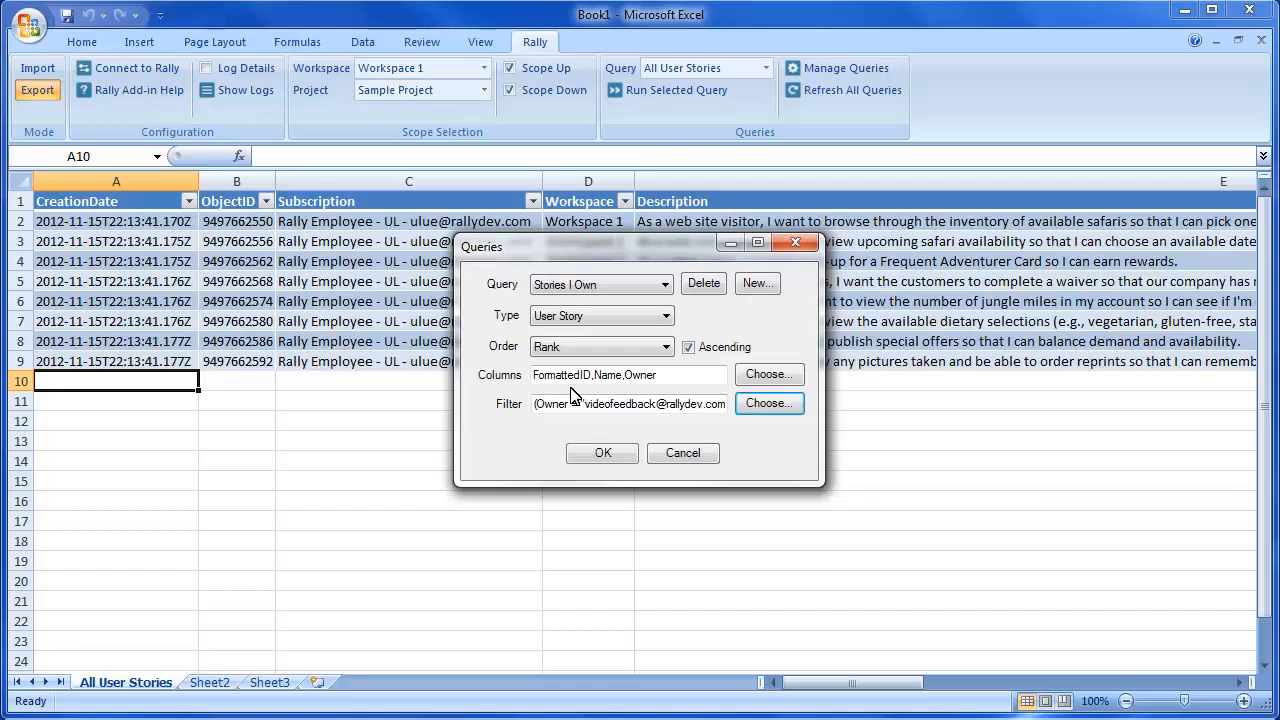
click(601, 456)
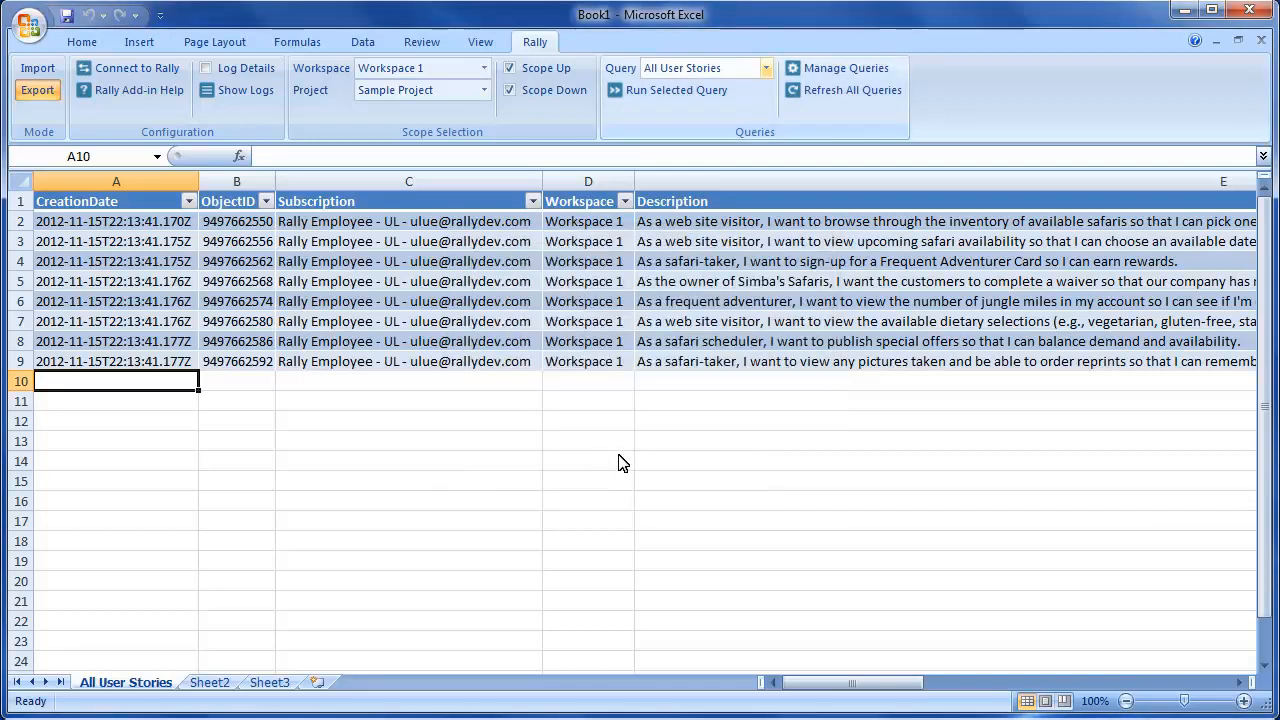
- Run the Stories I Own query, leaving only US1 and US6 in the sheet
click(752, 70)
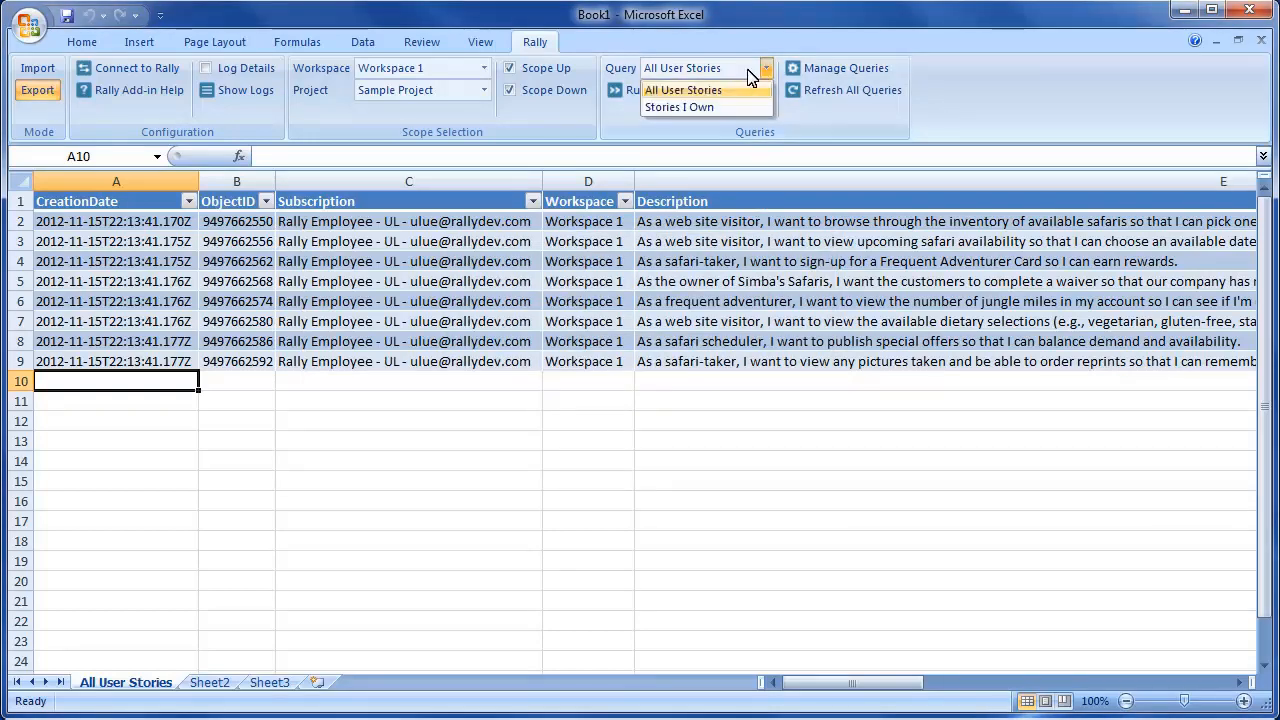
click(690, 107)
click(657, 92)
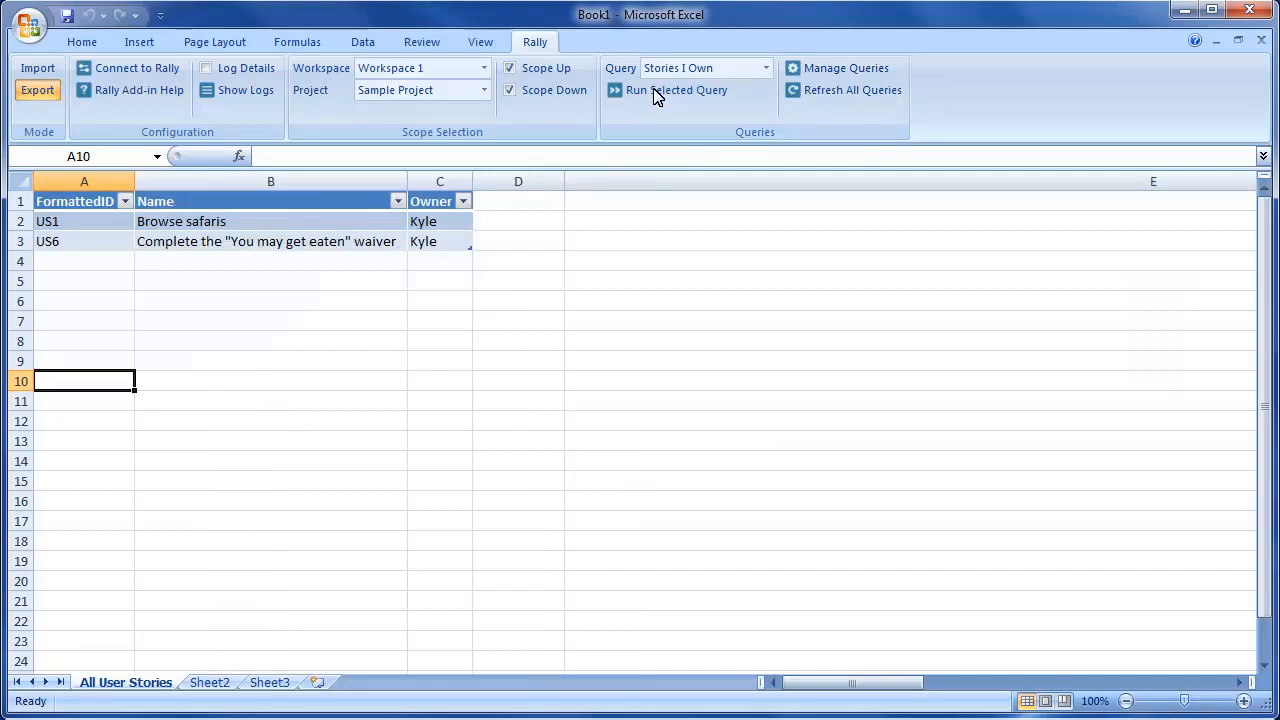
- Create a 'Stories that are accepted that are 4 points' query with FormattedID, Name, Plan Estimate and Schedule State columns
click(840, 68)
click(756, 285)
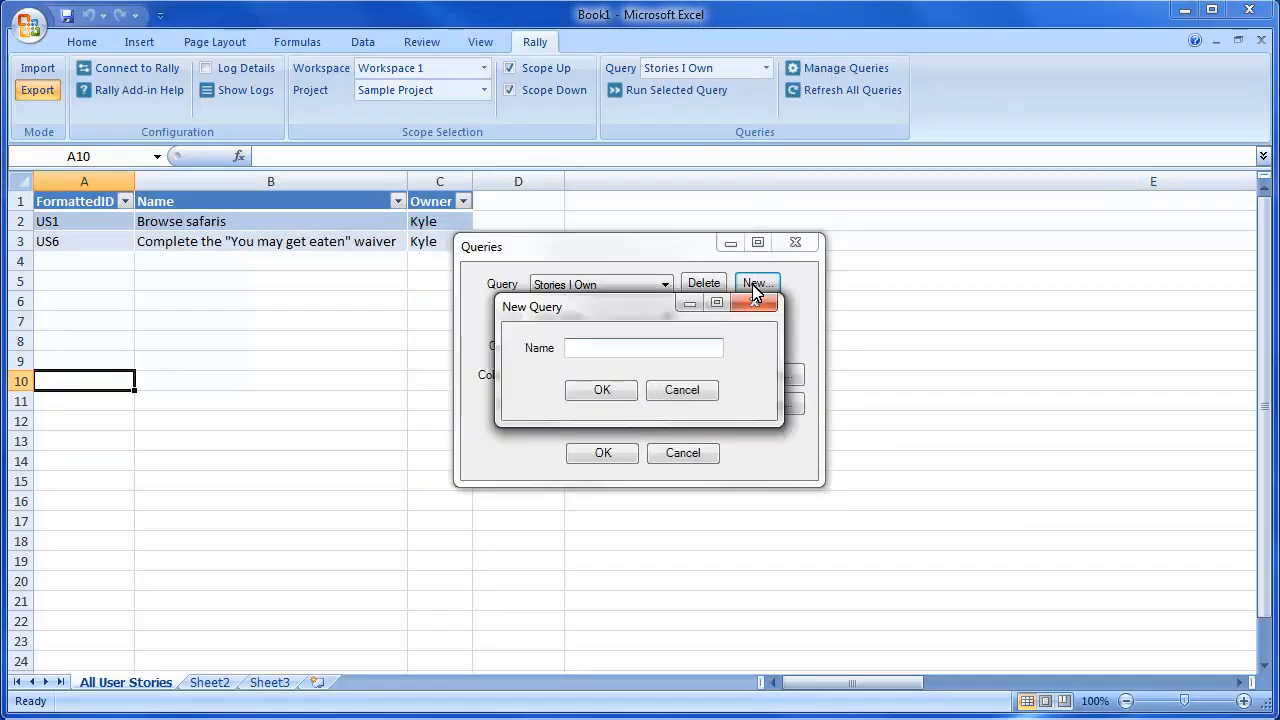
text(Stories that a)
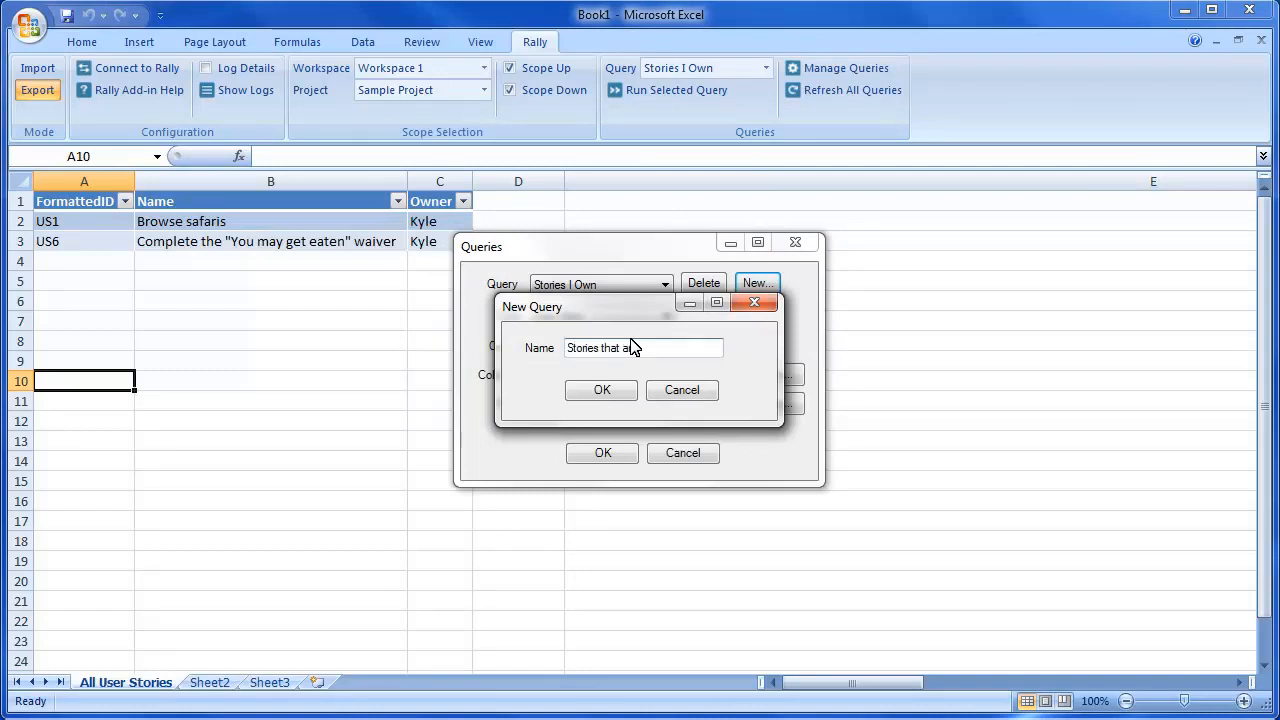
text(re accepted that are 4 points)
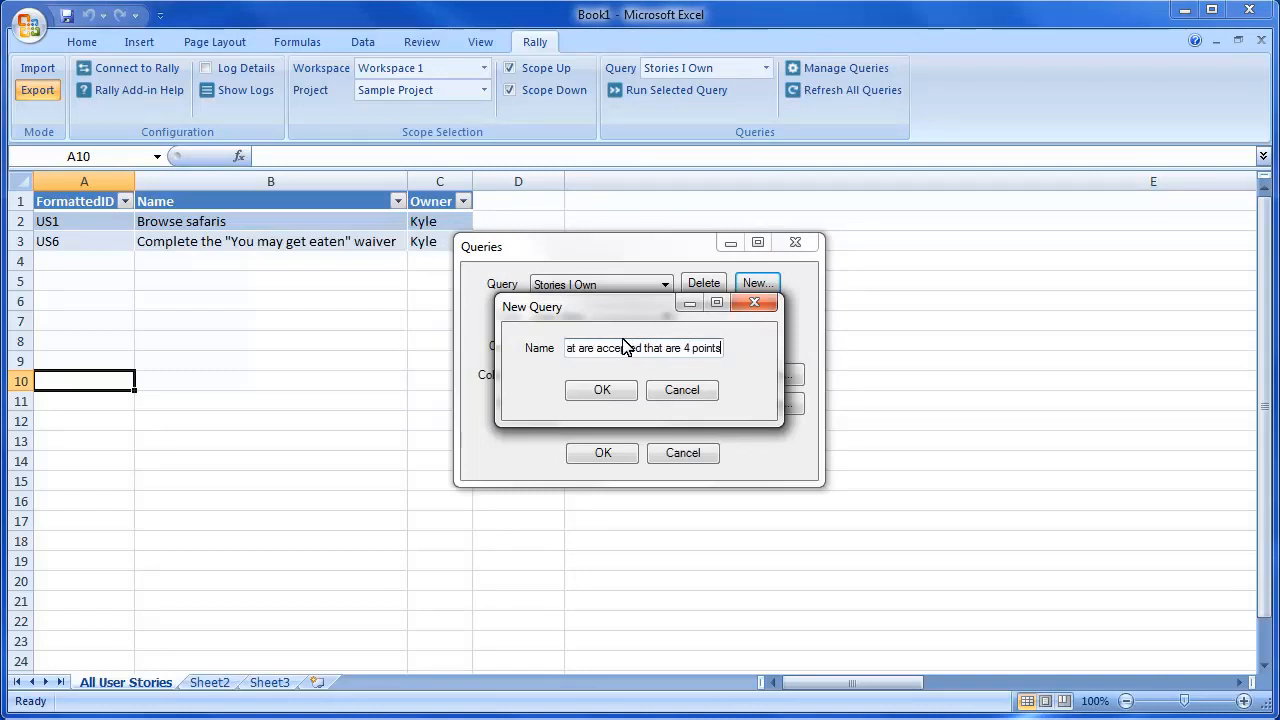
click(602, 390)
click(786, 377)
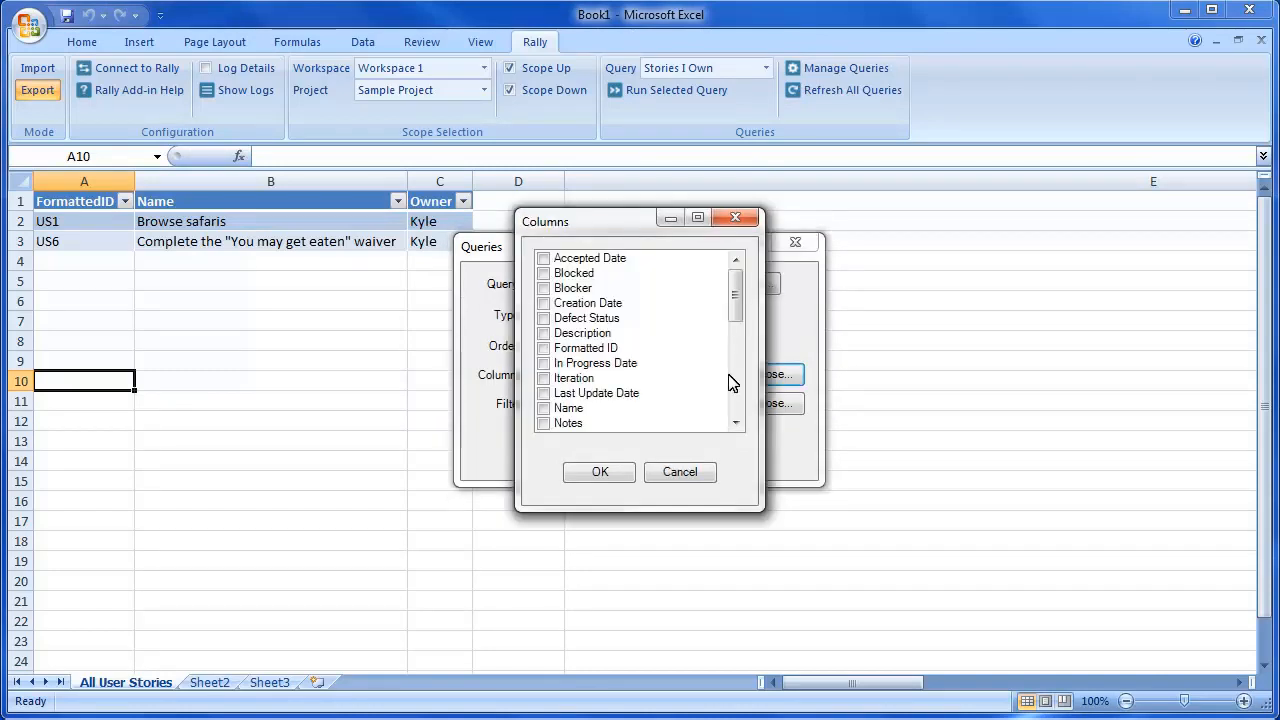
click(545, 349)
click(543, 407)
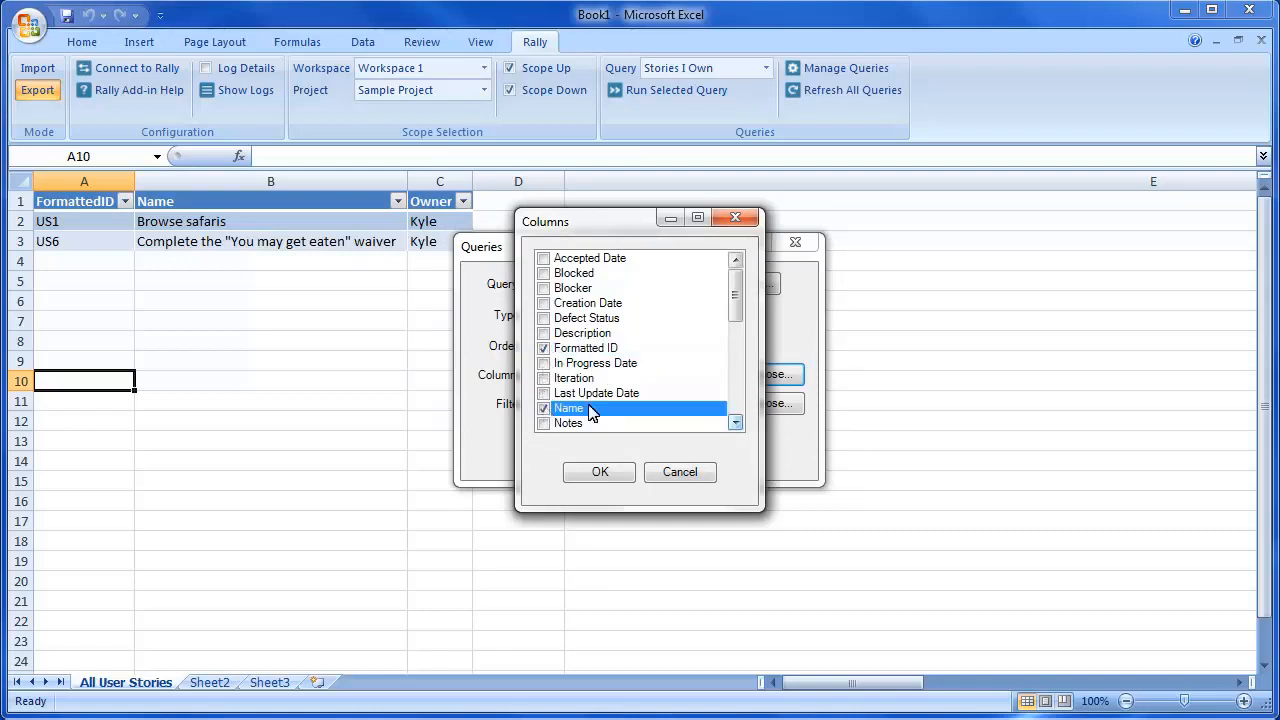
scroll(700, 400, down, 3)
click(543, 378)
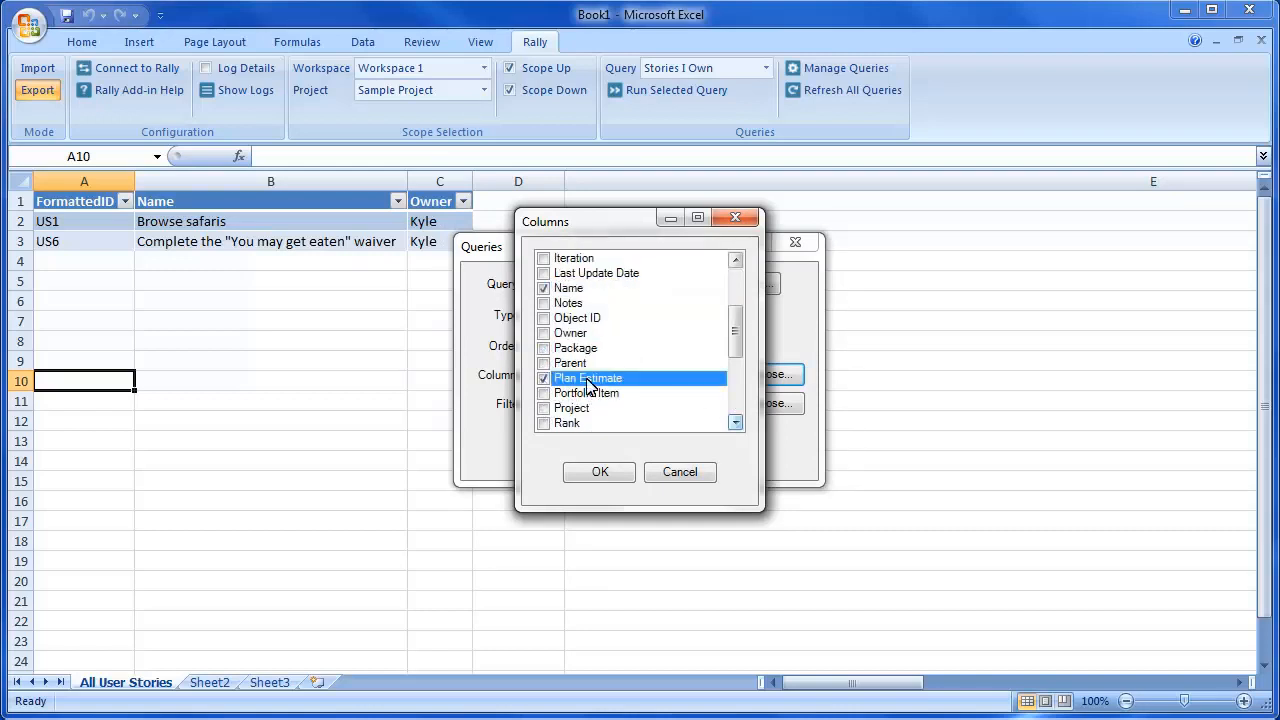
scroll(696, 412, down, 4)
click(543, 318)
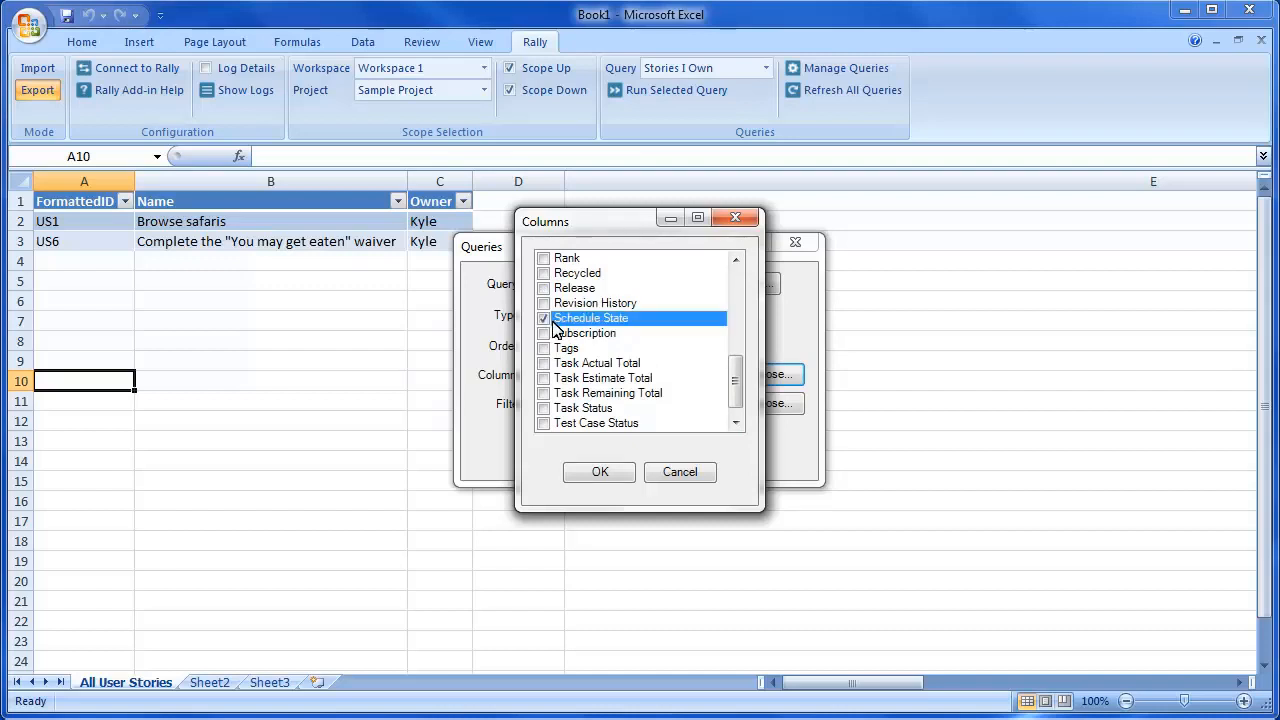
click(598, 472)
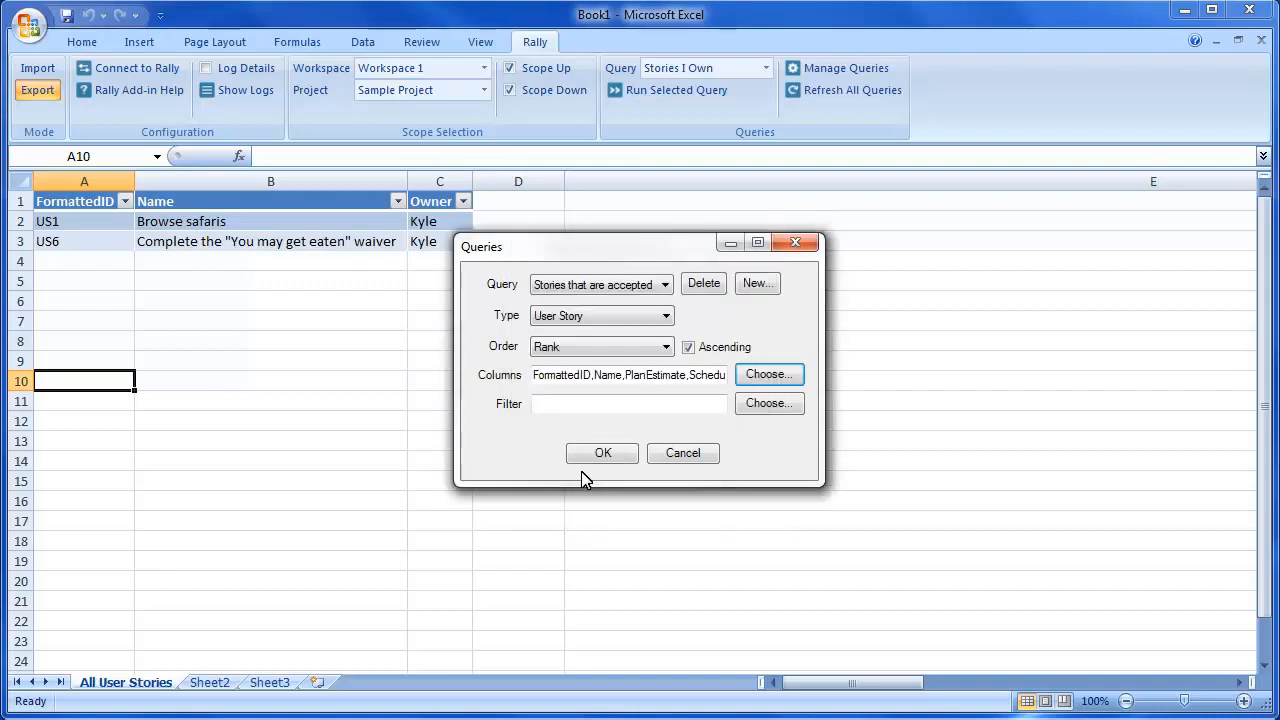
- Filter the query on PlanEstimate = 4 AND ScheduleState = Accepted, and save it
click(557, 405)
text(((PlanEstimate = "4") )
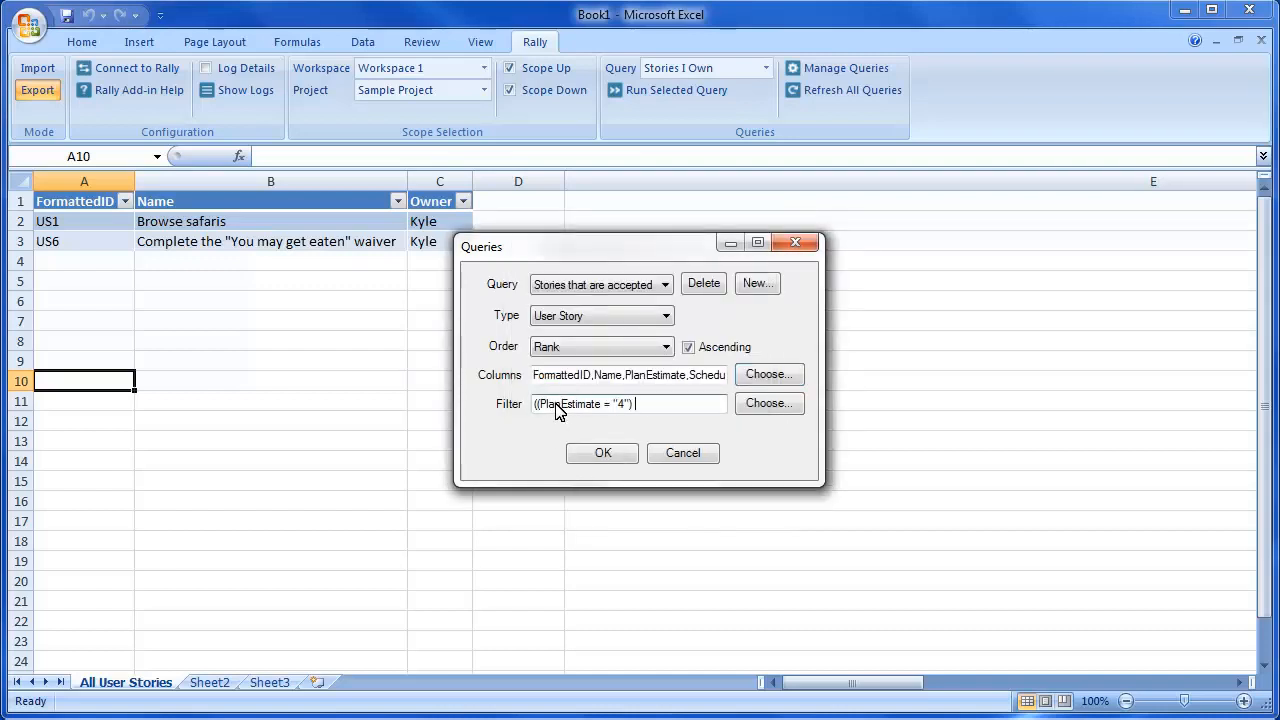
text(AND (ScheduleState = "Accepted")))
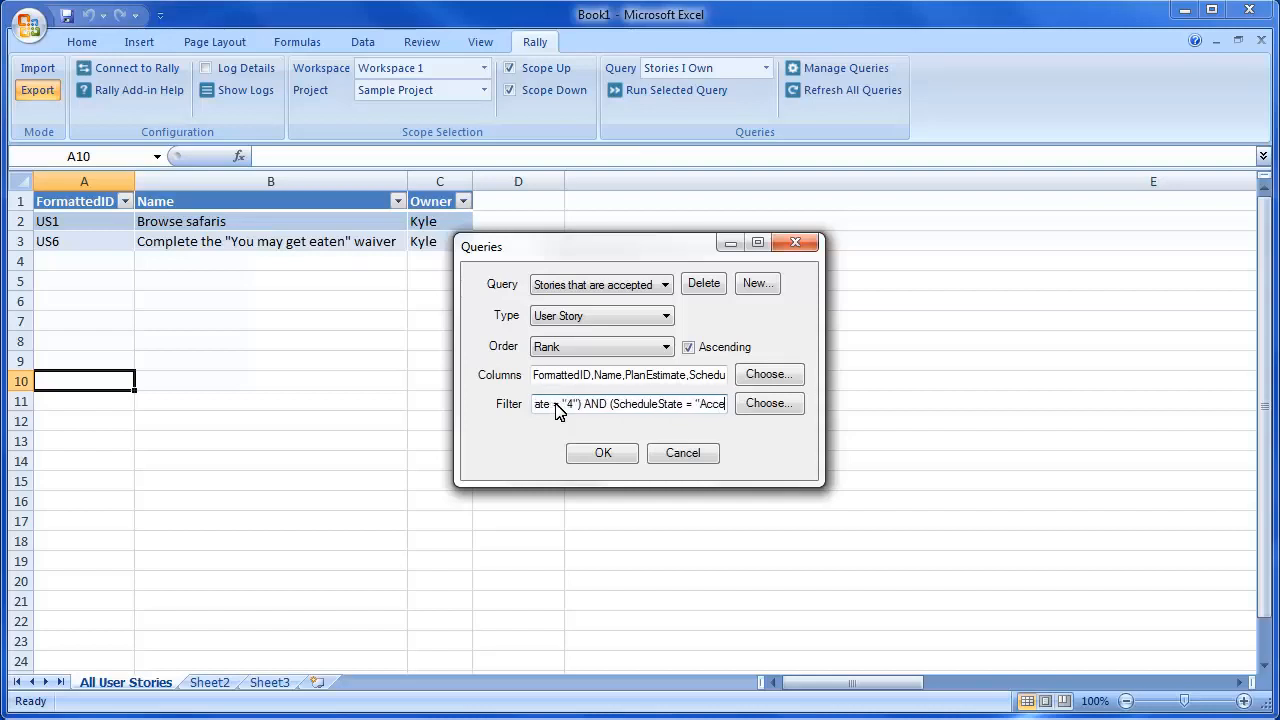
click(603, 453)
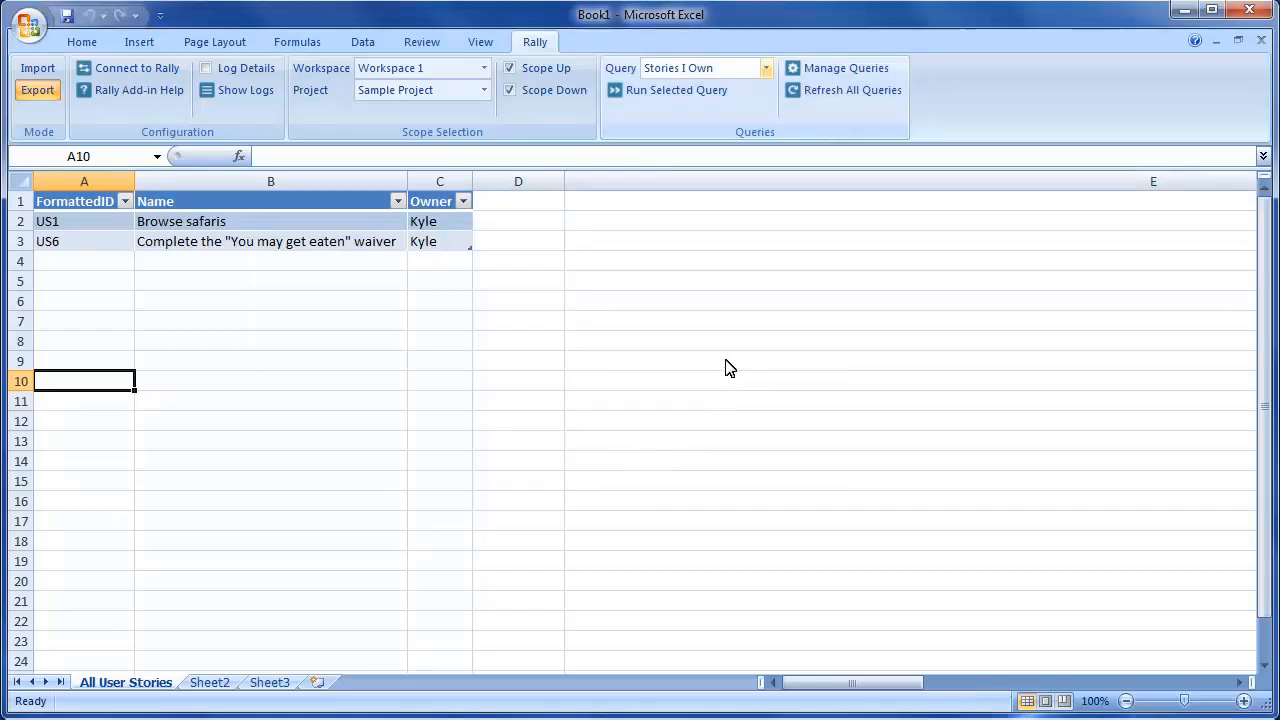
- Run the accepted 4-point stories query, returning only US1, then switch to Sheet2
click(765, 69)
click(711, 124)
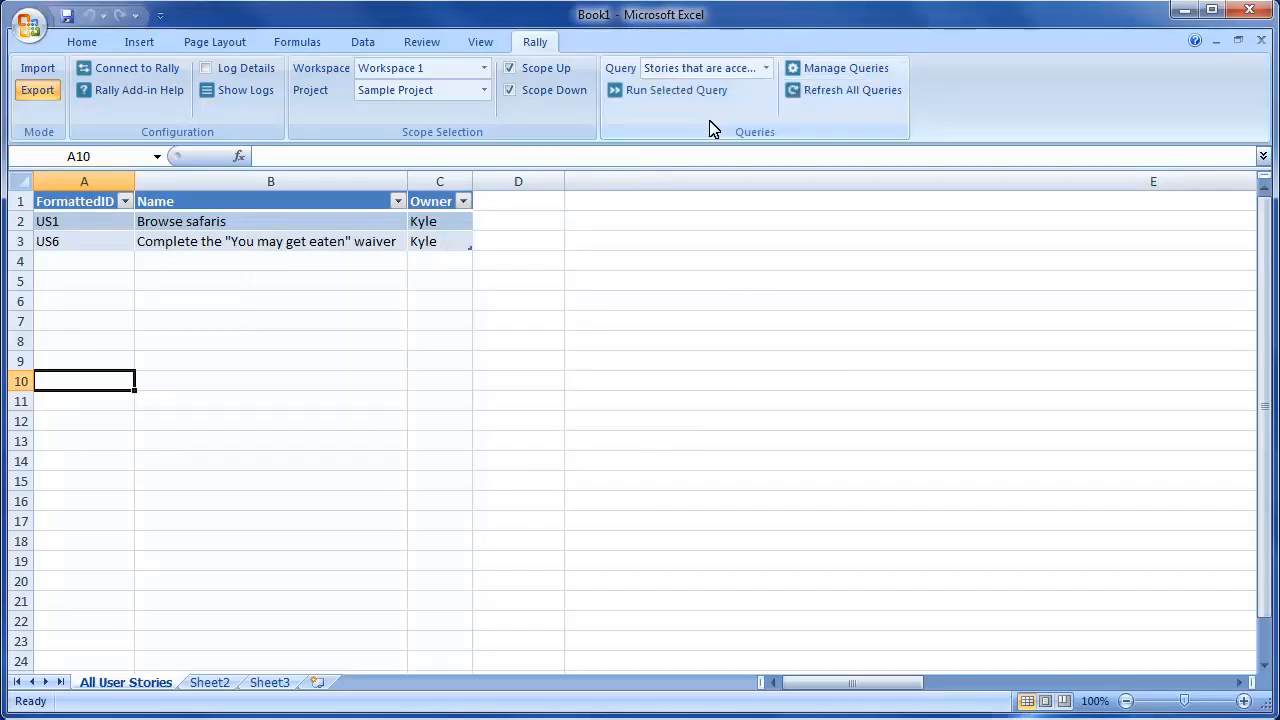
click(706, 92)
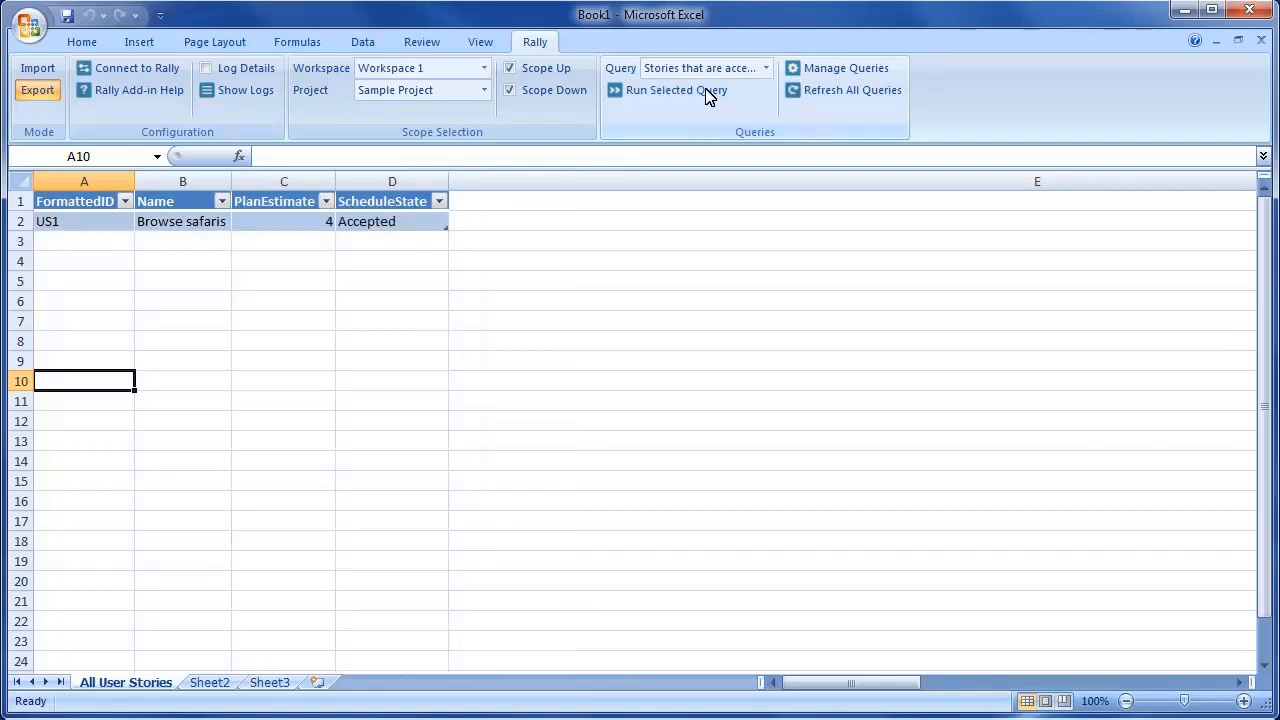
click(209, 682)
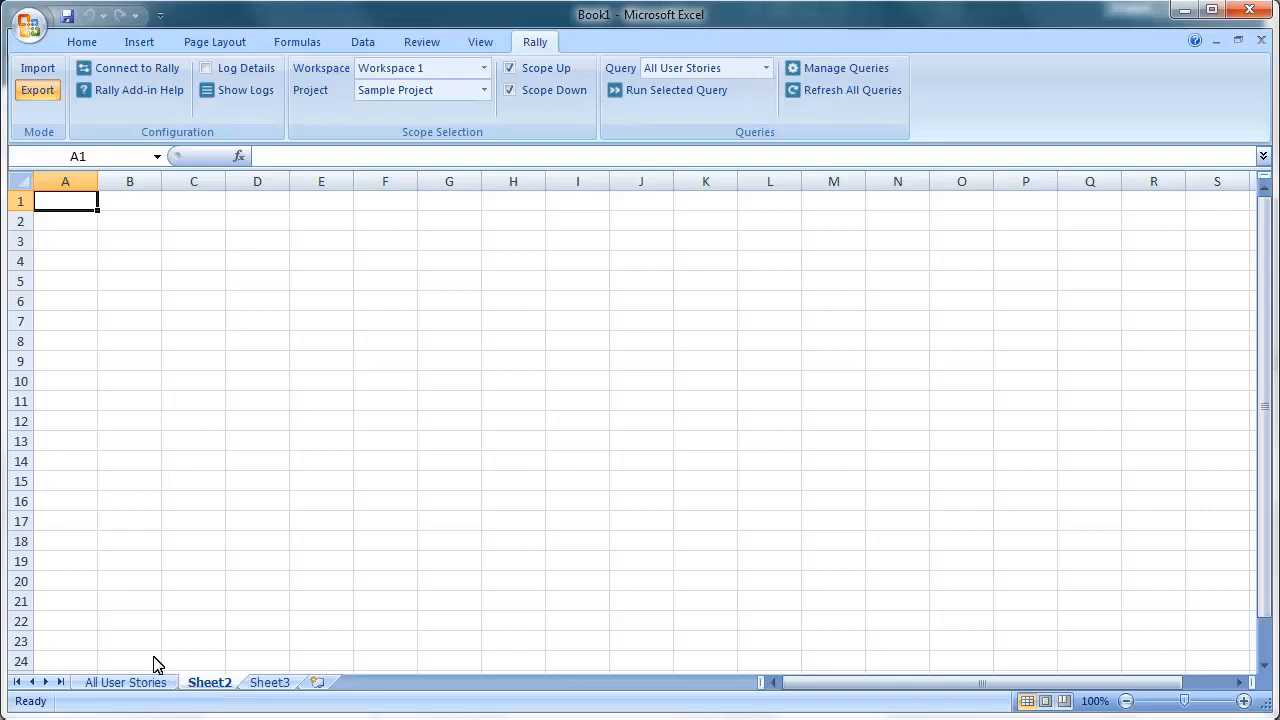
- Switch to Import mode and display the User Story attribute schema for Workspace 1
click(46, 77)
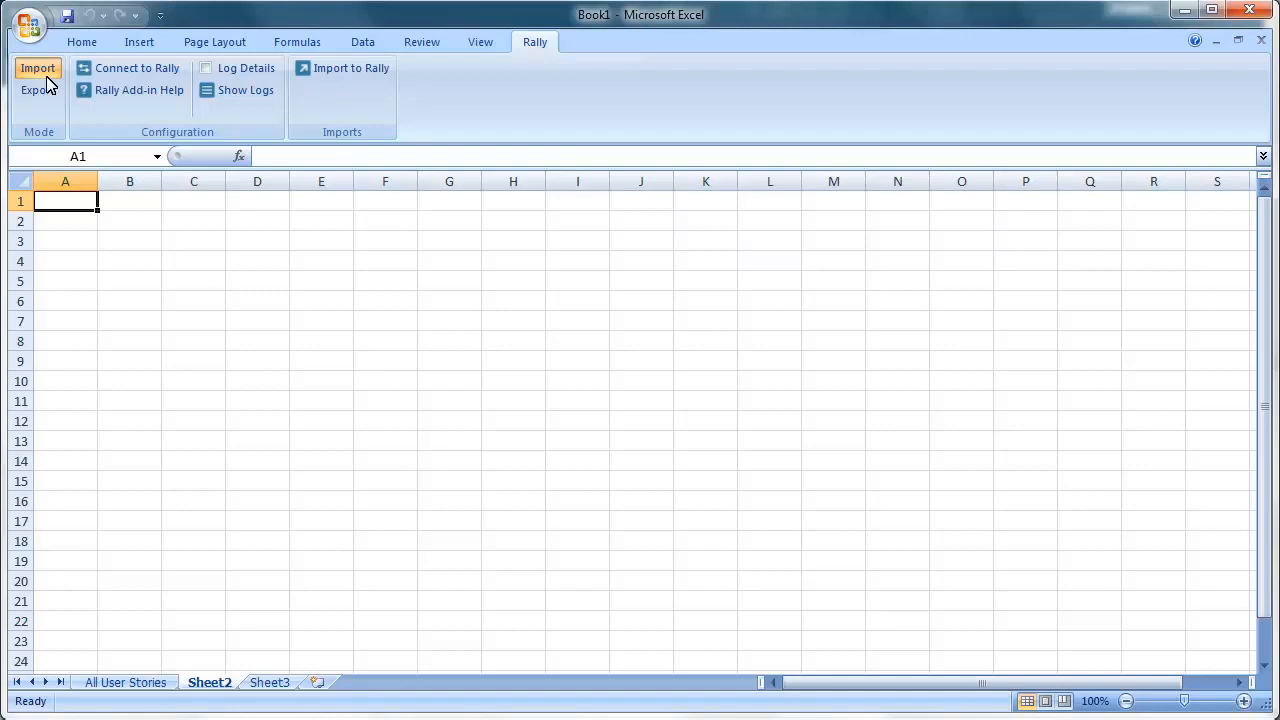
click(349, 70)
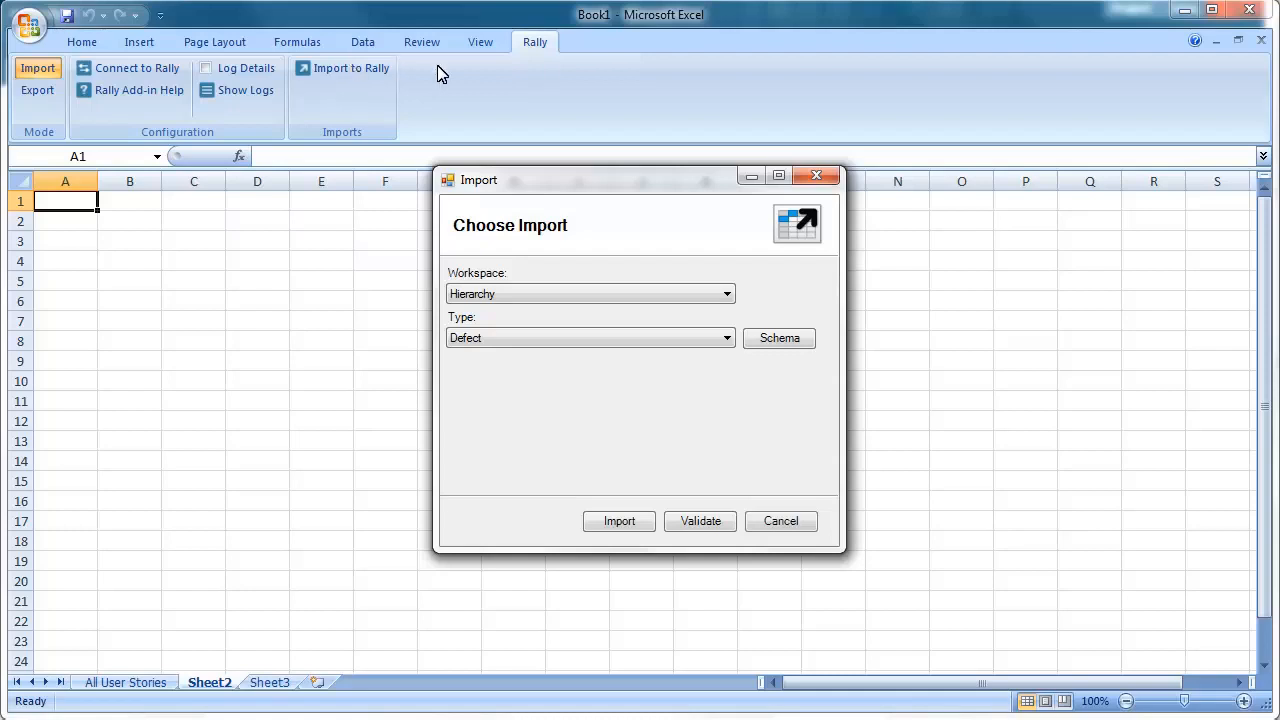
click(727, 294)
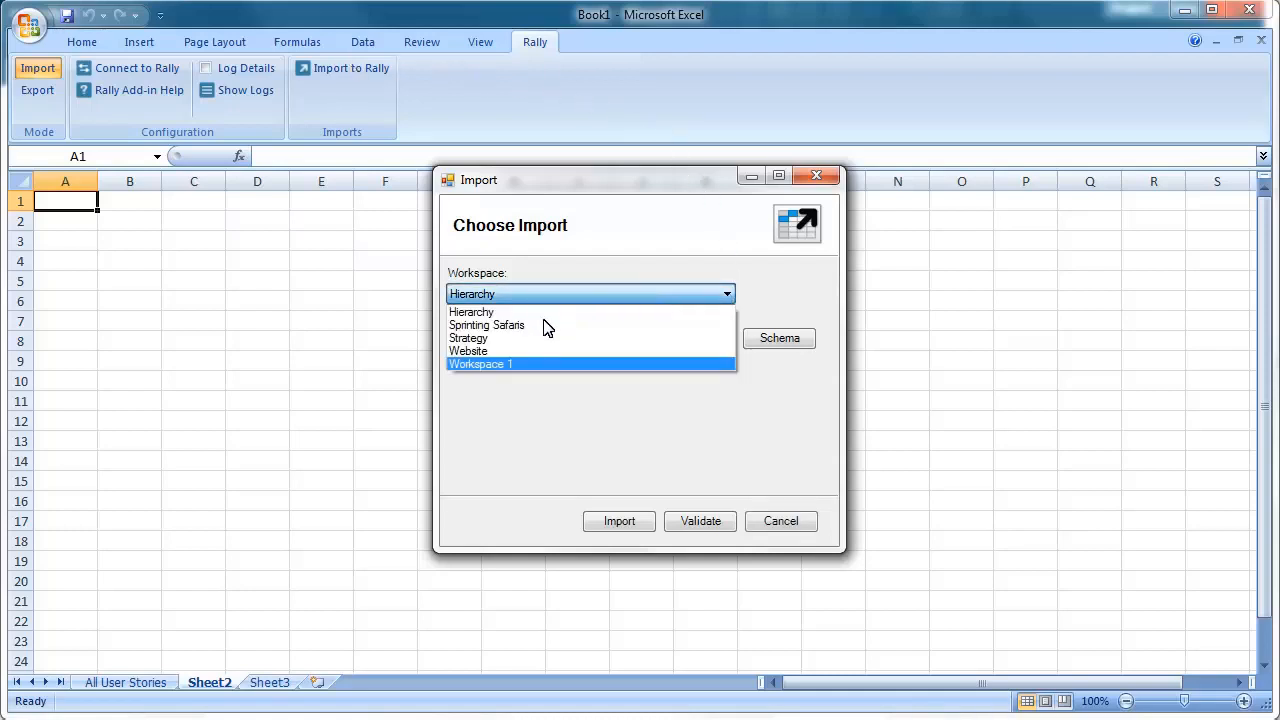
click(516, 365)
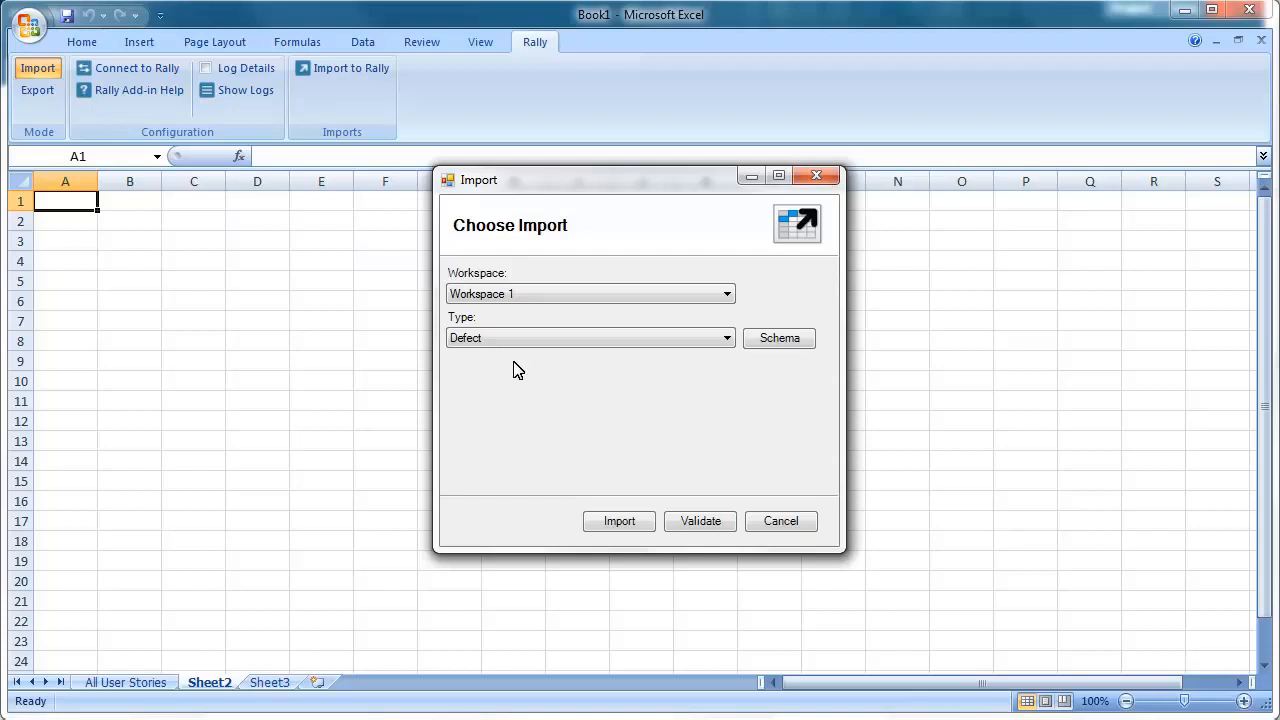
click(722, 338)
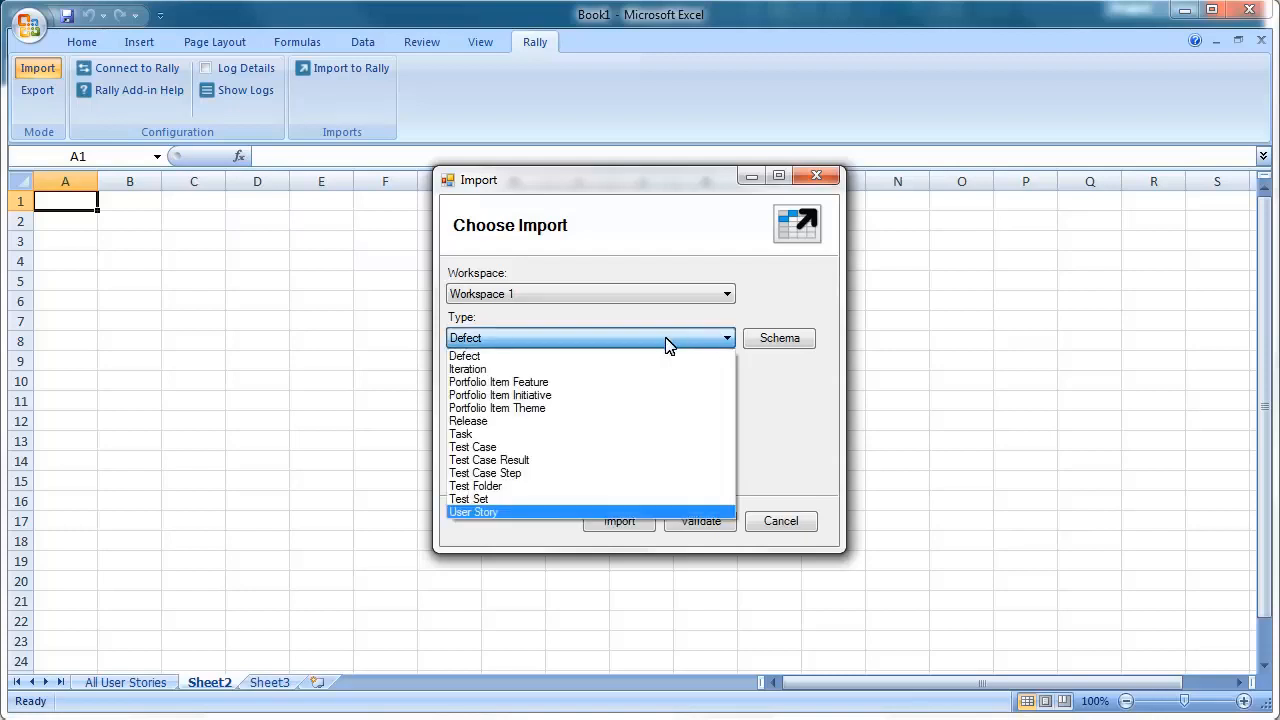
click(490, 512)
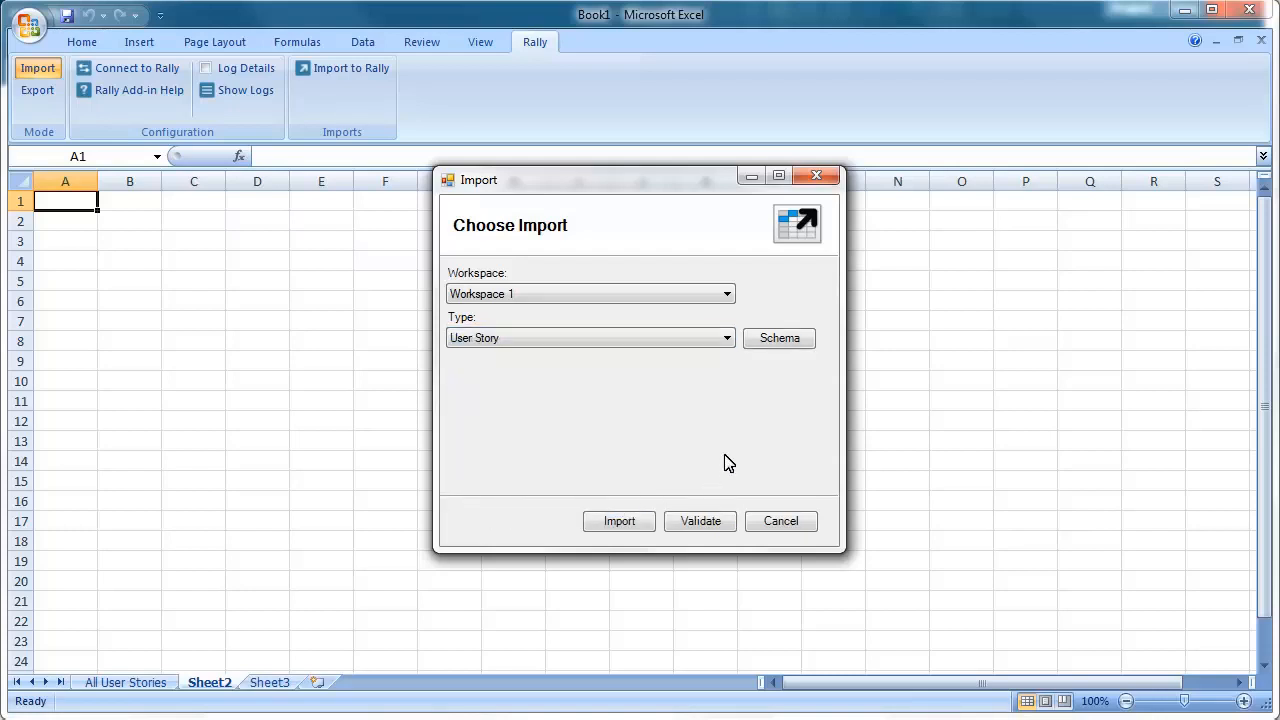
click(782, 343)
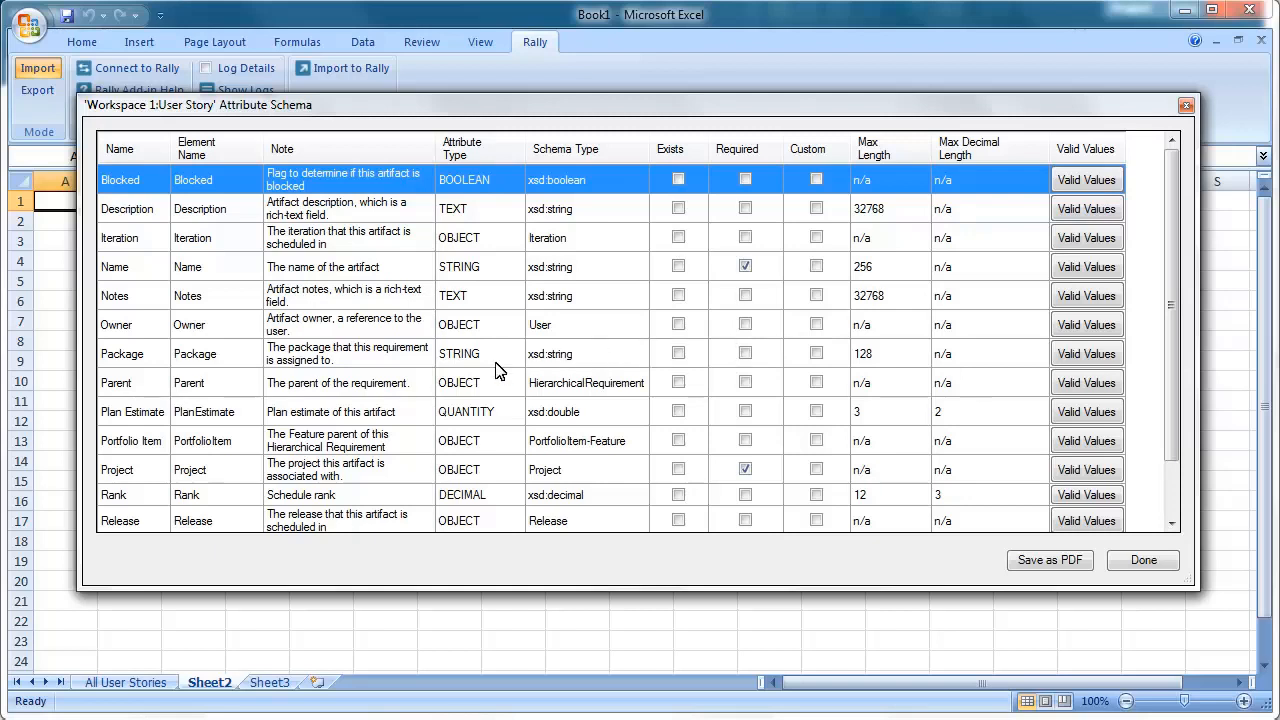
- Review the allowed values for Shipping Carrier and Blocked, then close the schema and cancel the import
click(370, 476)
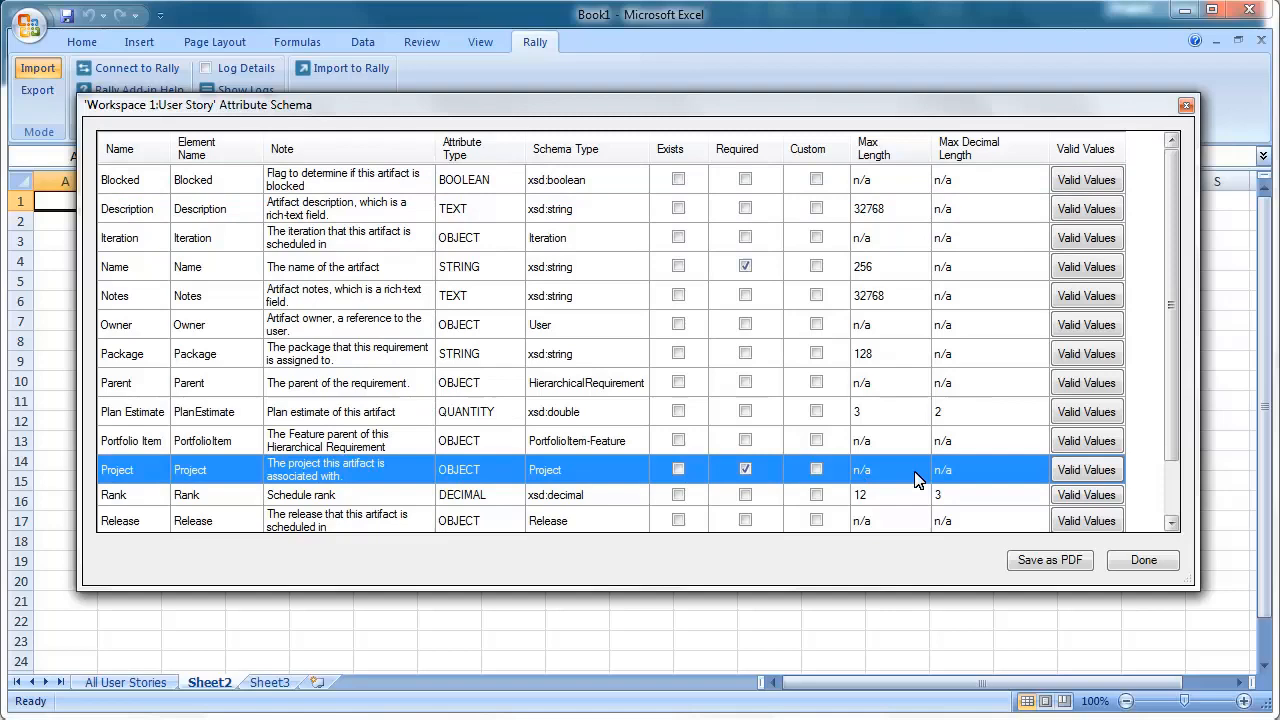
click(1170, 495)
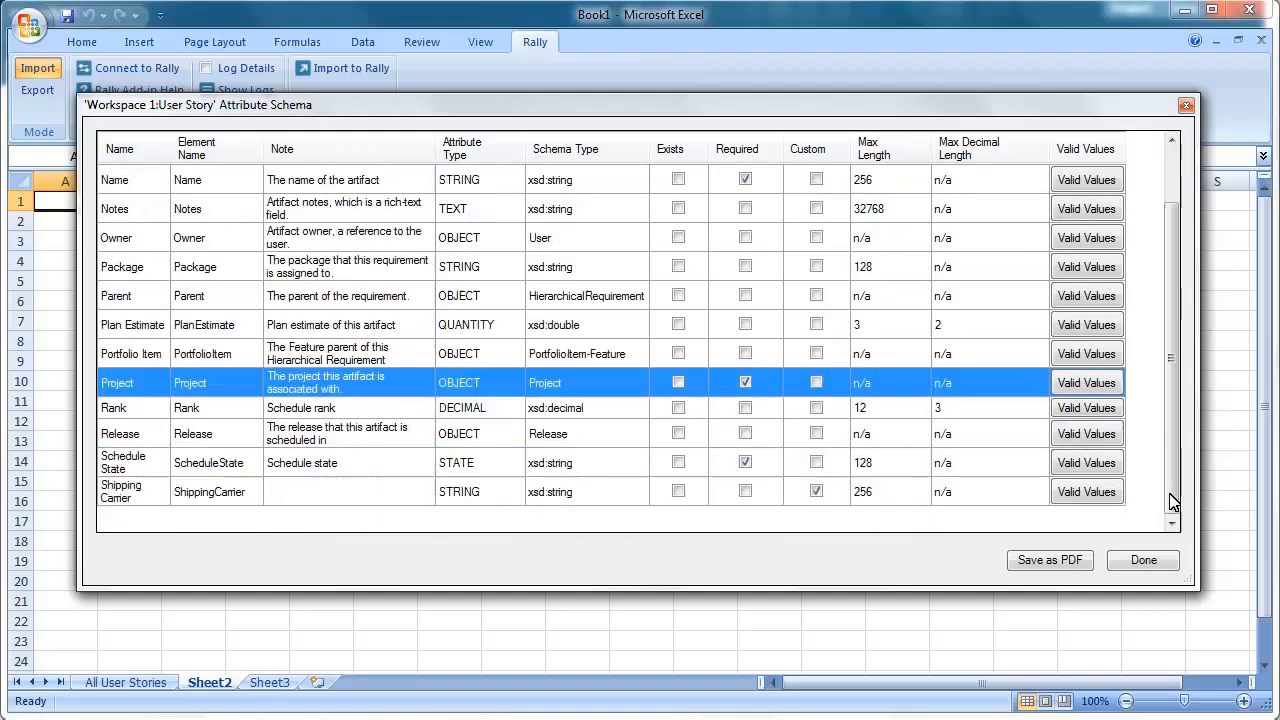
click(773, 469)
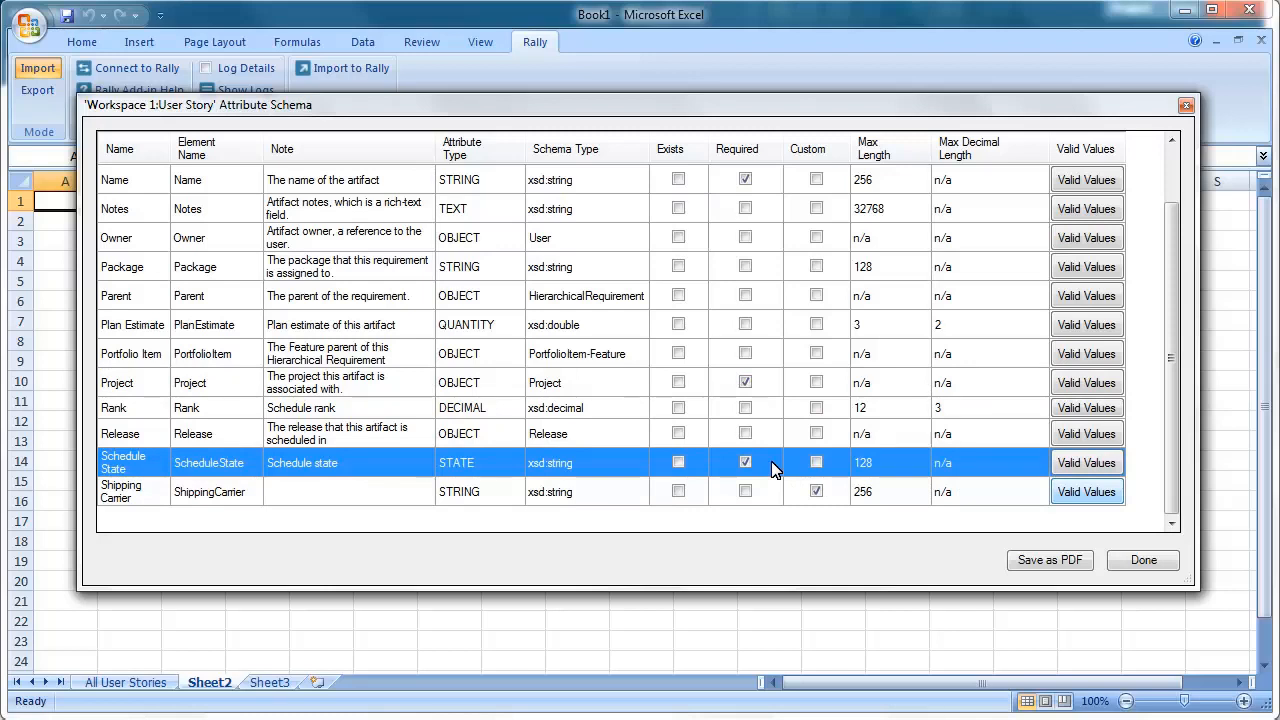
click(1070, 492)
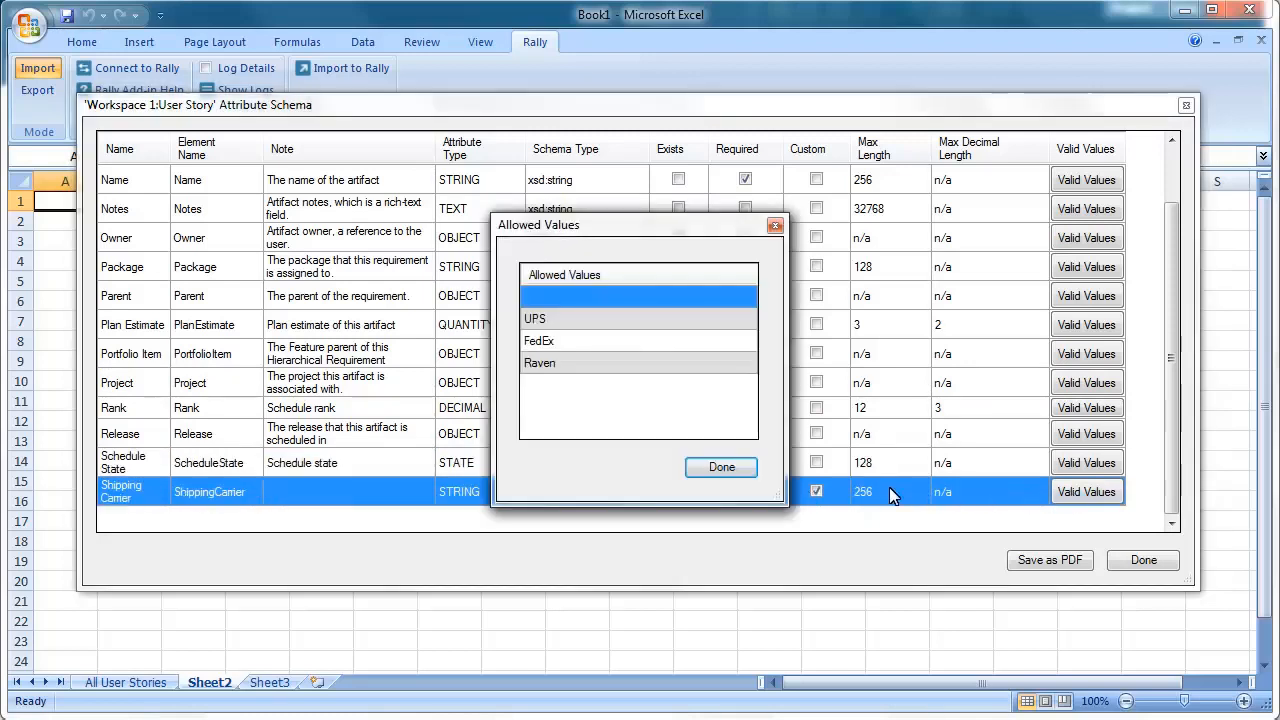
click(731, 466)
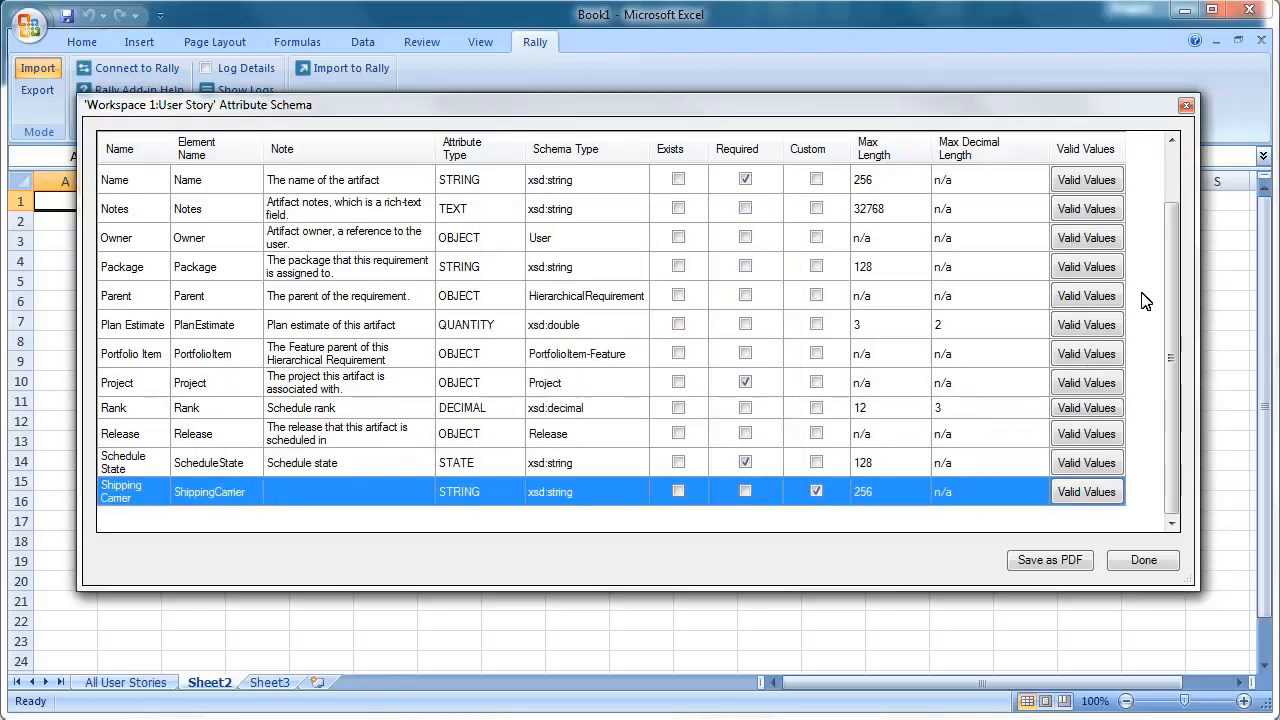
click(1170, 165)
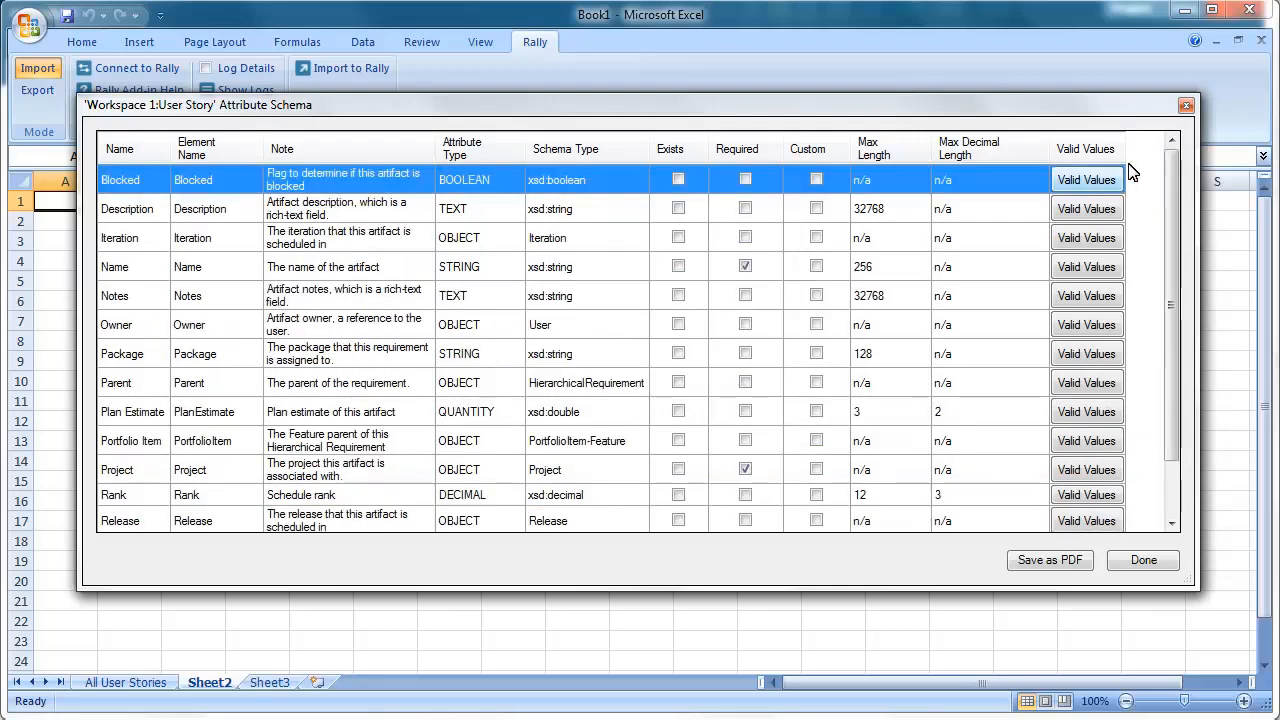
click(1082, 189)
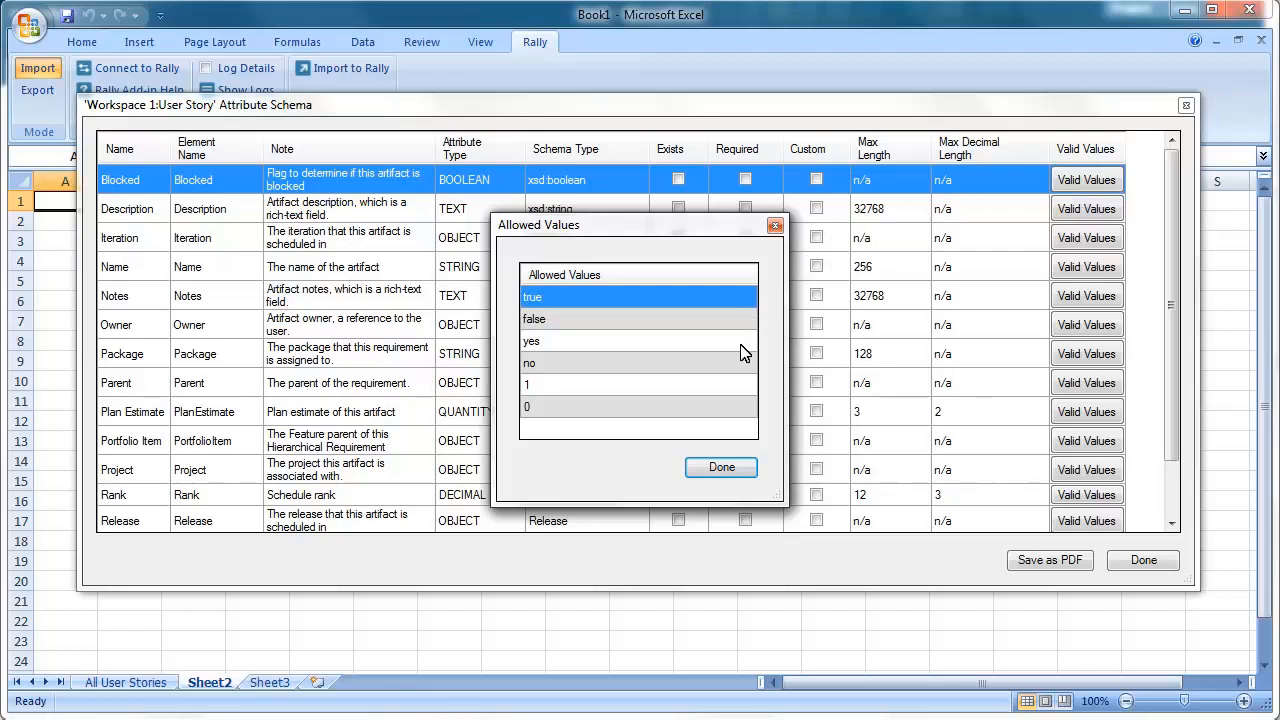
click(722, 470)
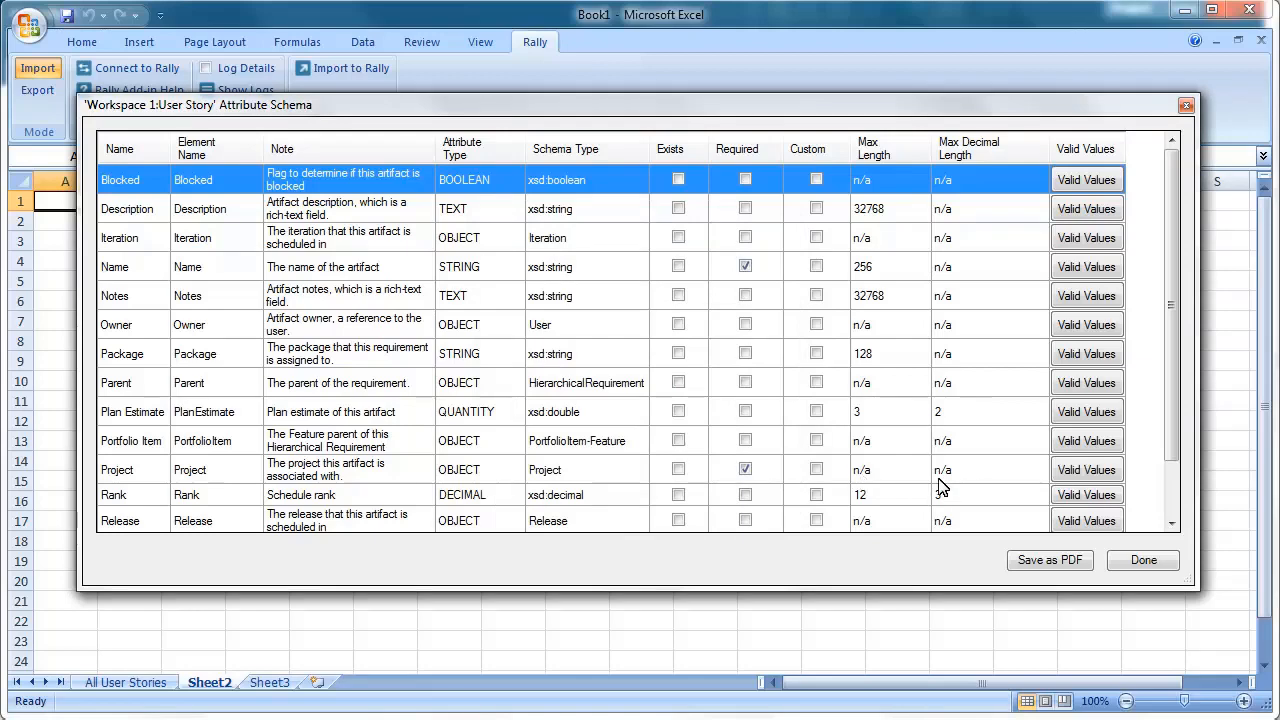
click(1143, 561)
click(786, 522)
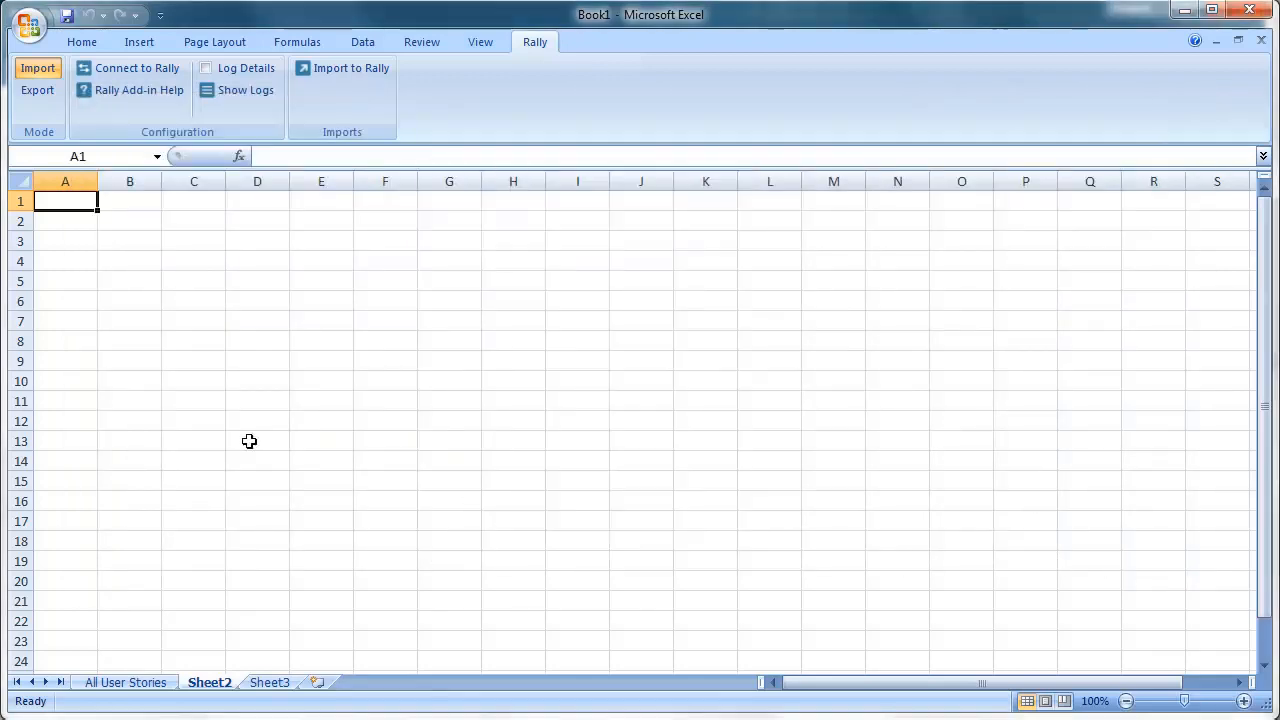
- Add Name, Project and ScheduleState headers on Sheet2 and widen column C to fit
text(Name)
key(Tab)
text(Project)
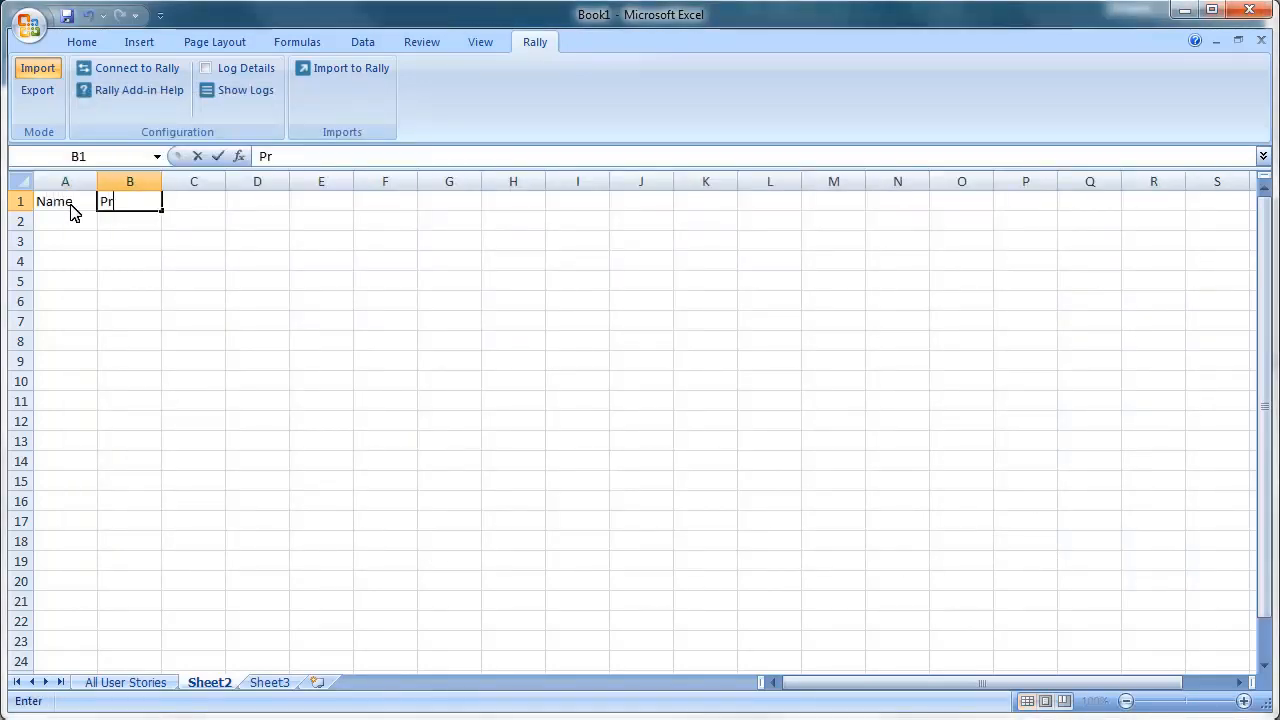
key(Tab)
text(ScheduleState)
key(Down)
key(Down)
key(Down)
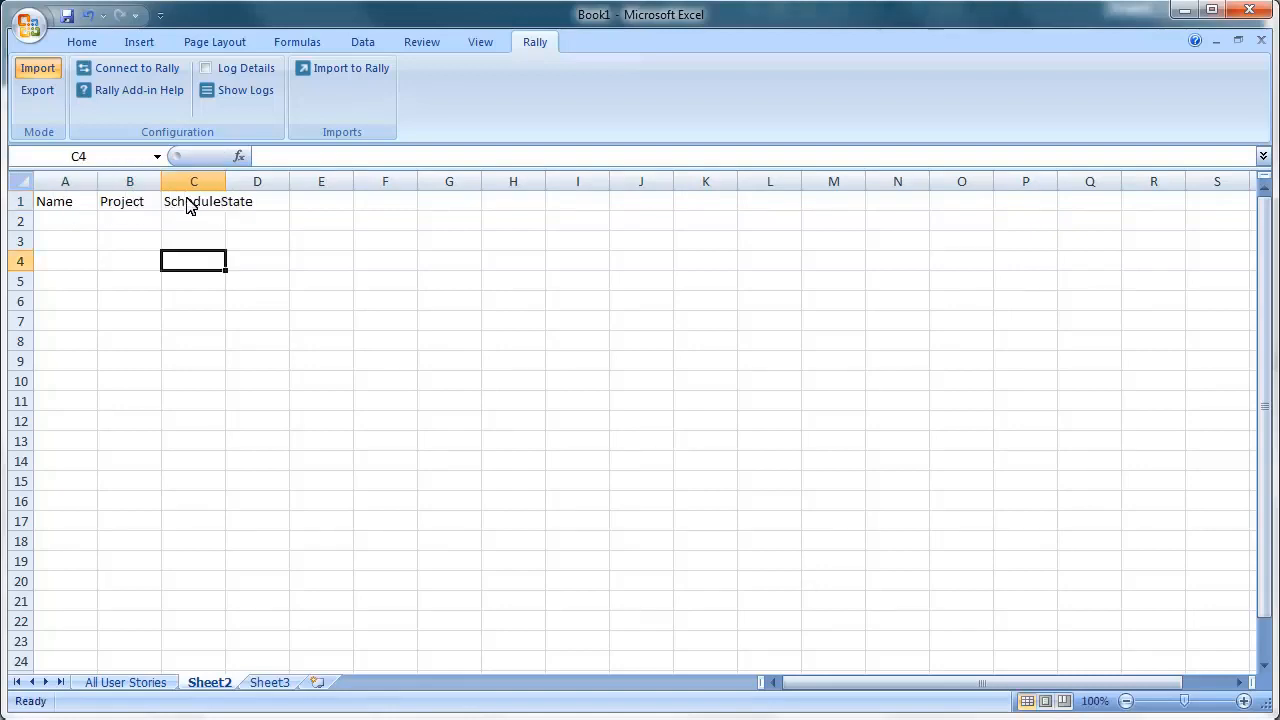
double_click(226, 182)
- Review the User Story attribute schema in the Rally import dialog, then cancel the import
click(366, 72)
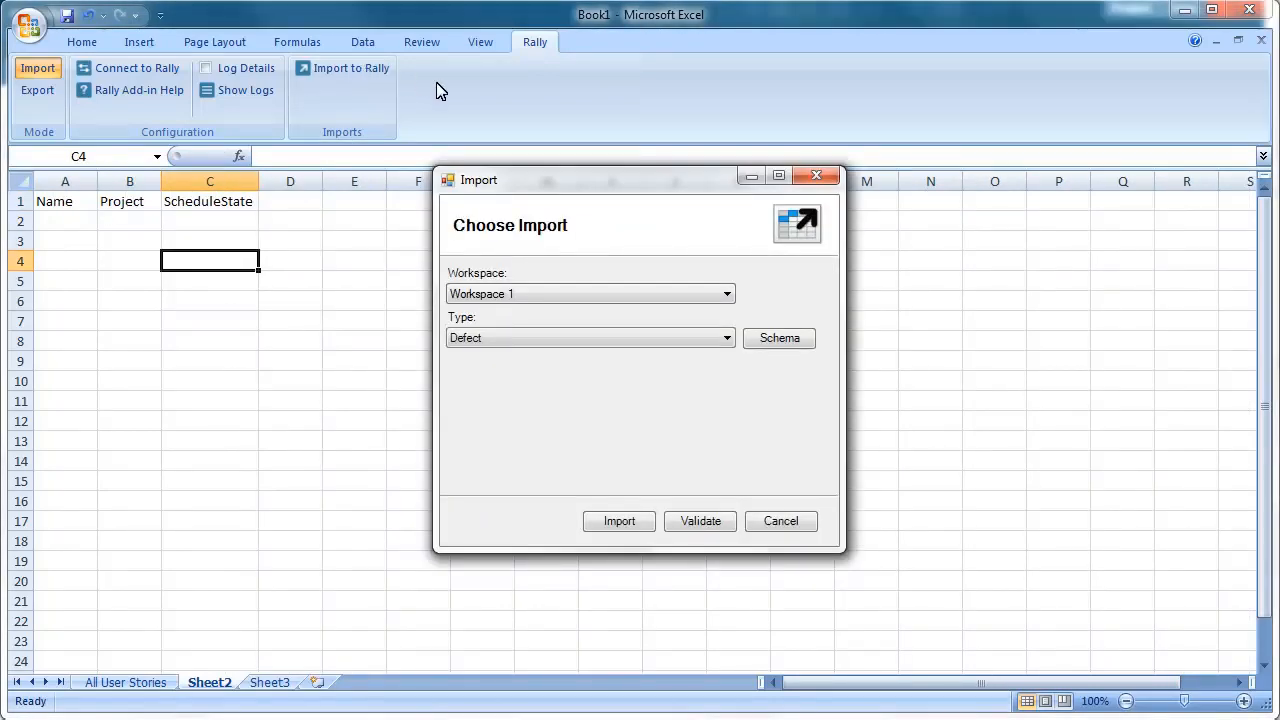
click(531, 343)
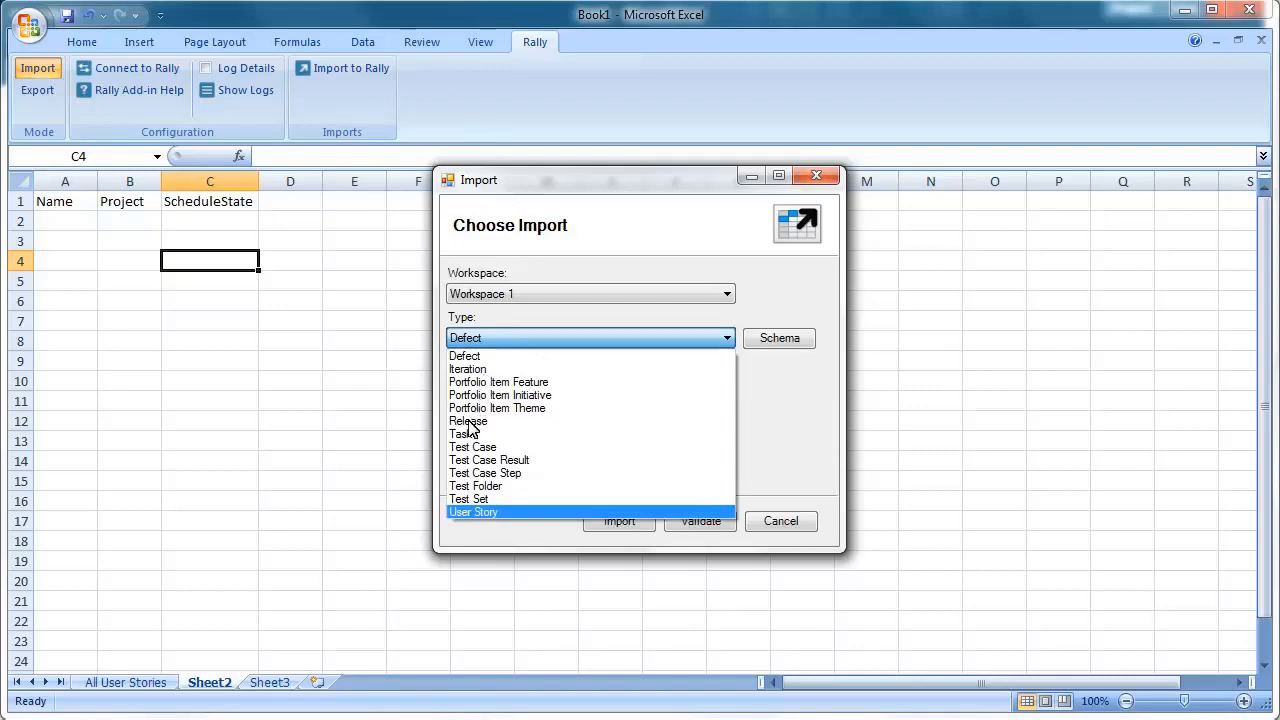
click(467, 514)
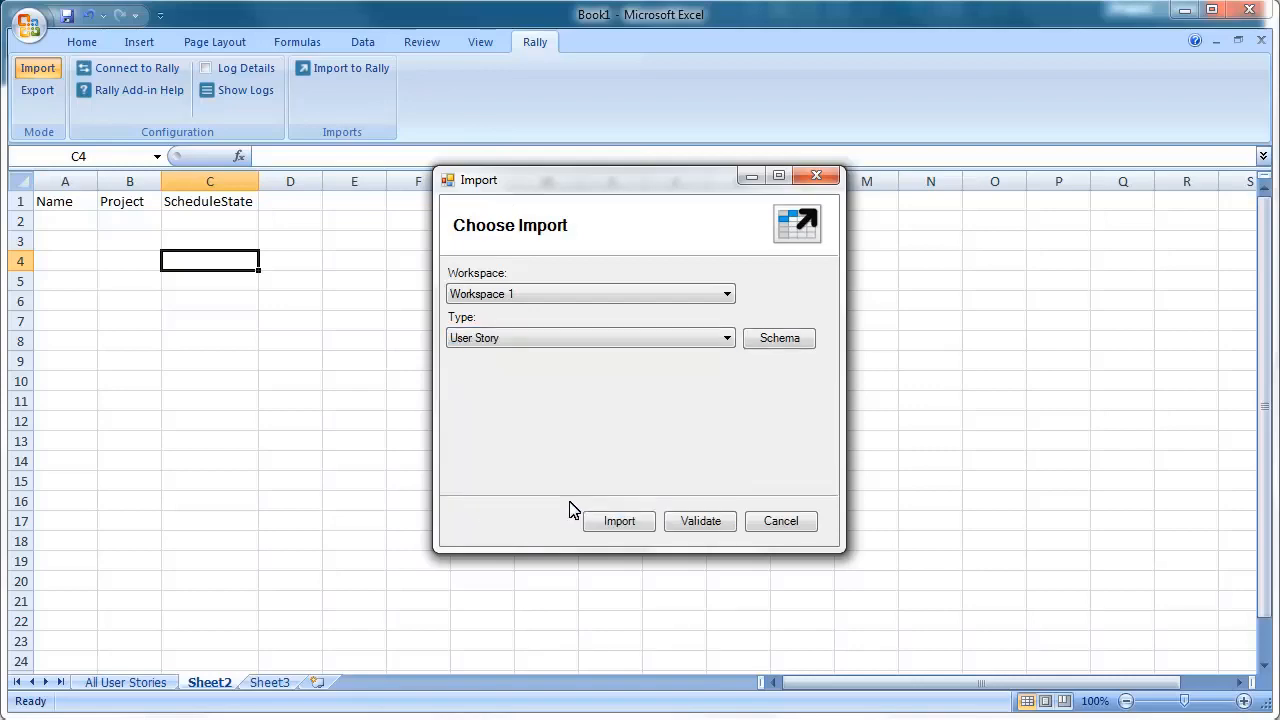
click(780, 342)
click(1138, 510)
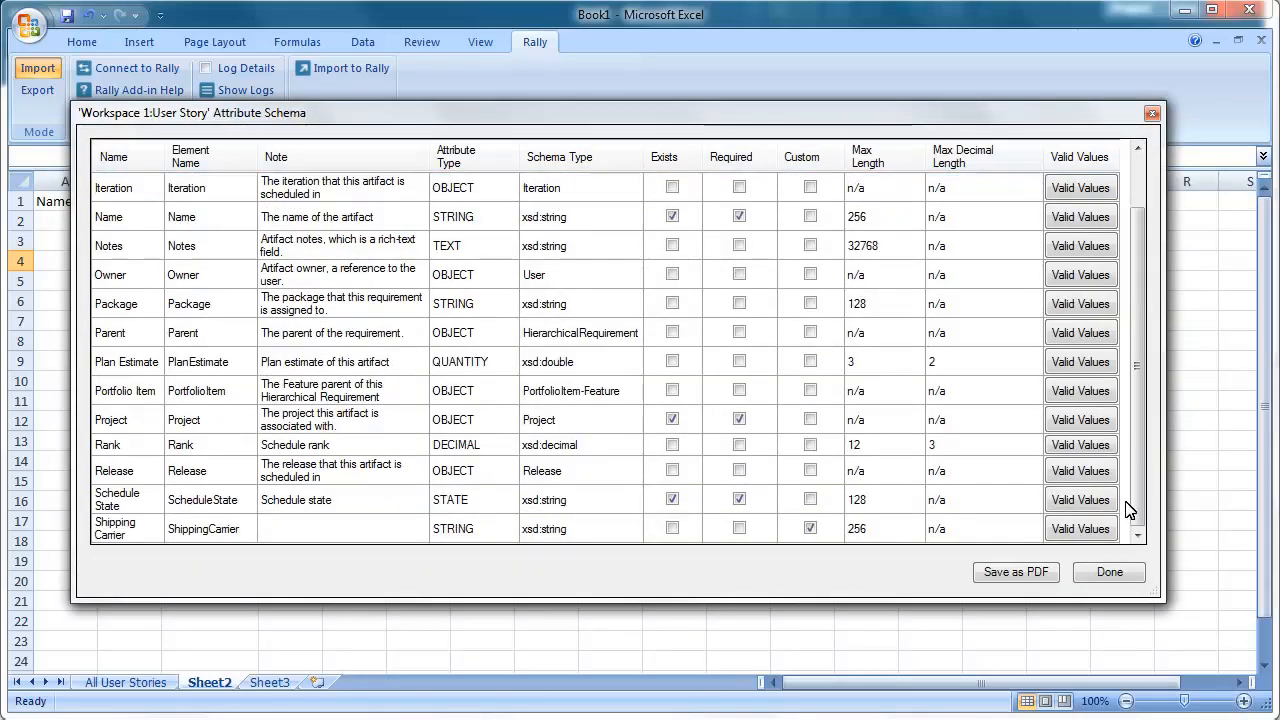
click(1103, 572)
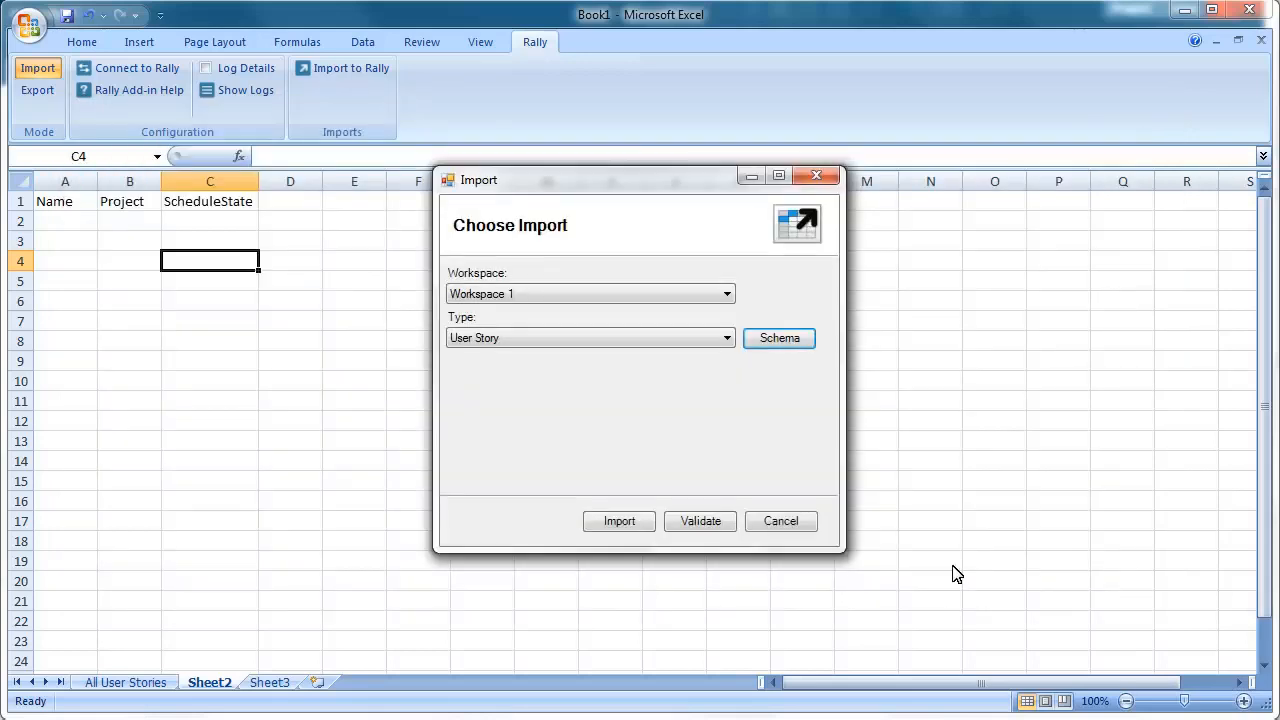
click(777, 520)
- Enter 'Imported Story' in A2, Defined in C2, a Blocked header in D1 and Nope below it
click(89, 226)
text(Imported Story)
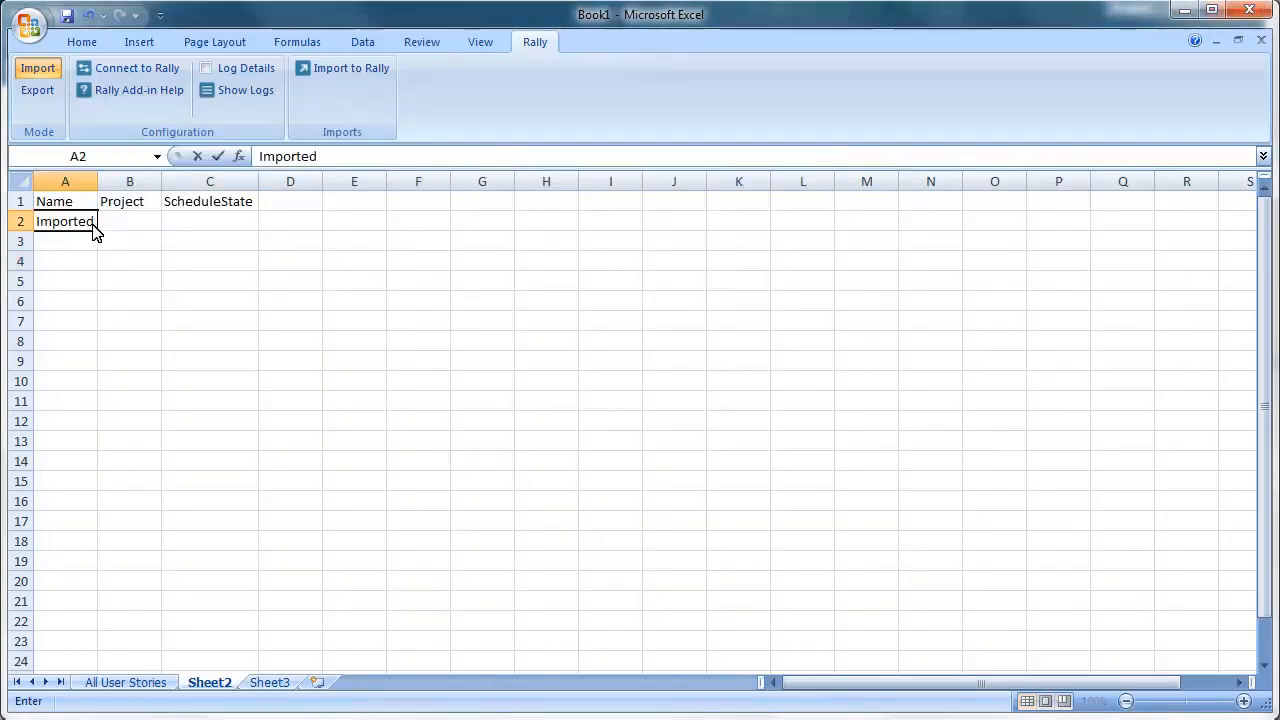
key(Tab)
double_click(97, 188)
click(240, 224)
text(Defined)
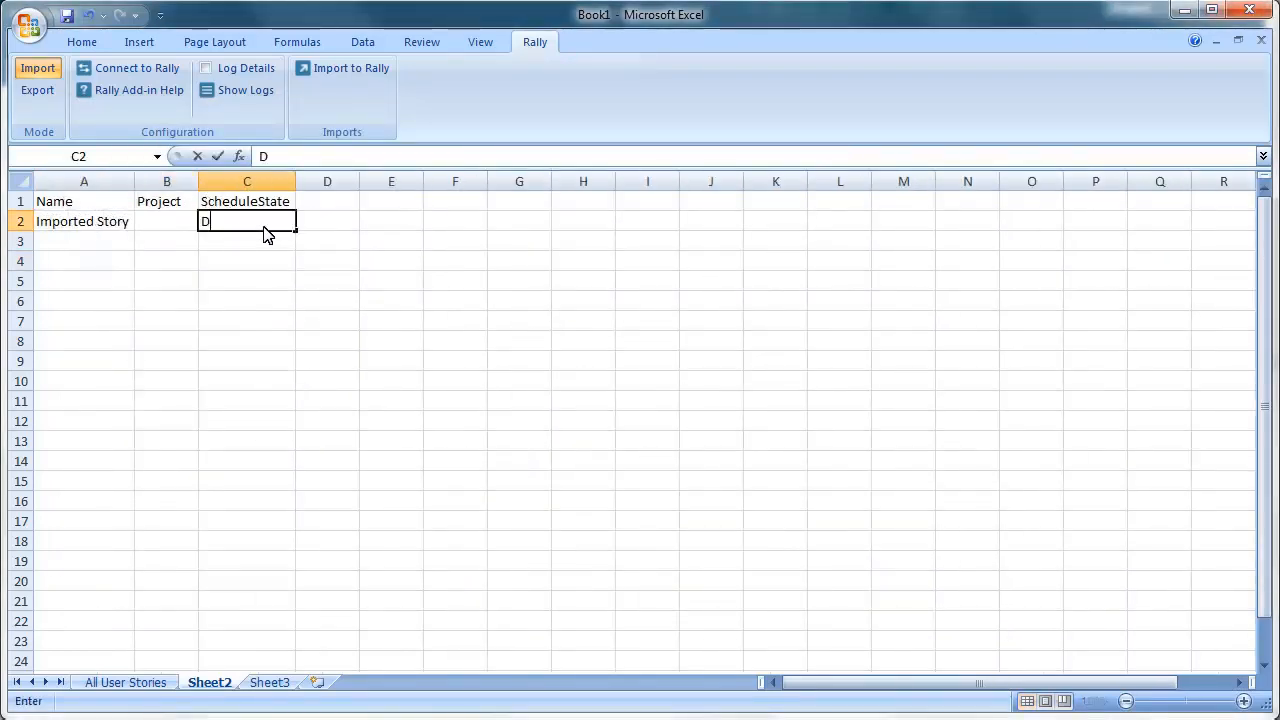
click(340, 205)
text(Blocked)
key(Return)
text(Nope)
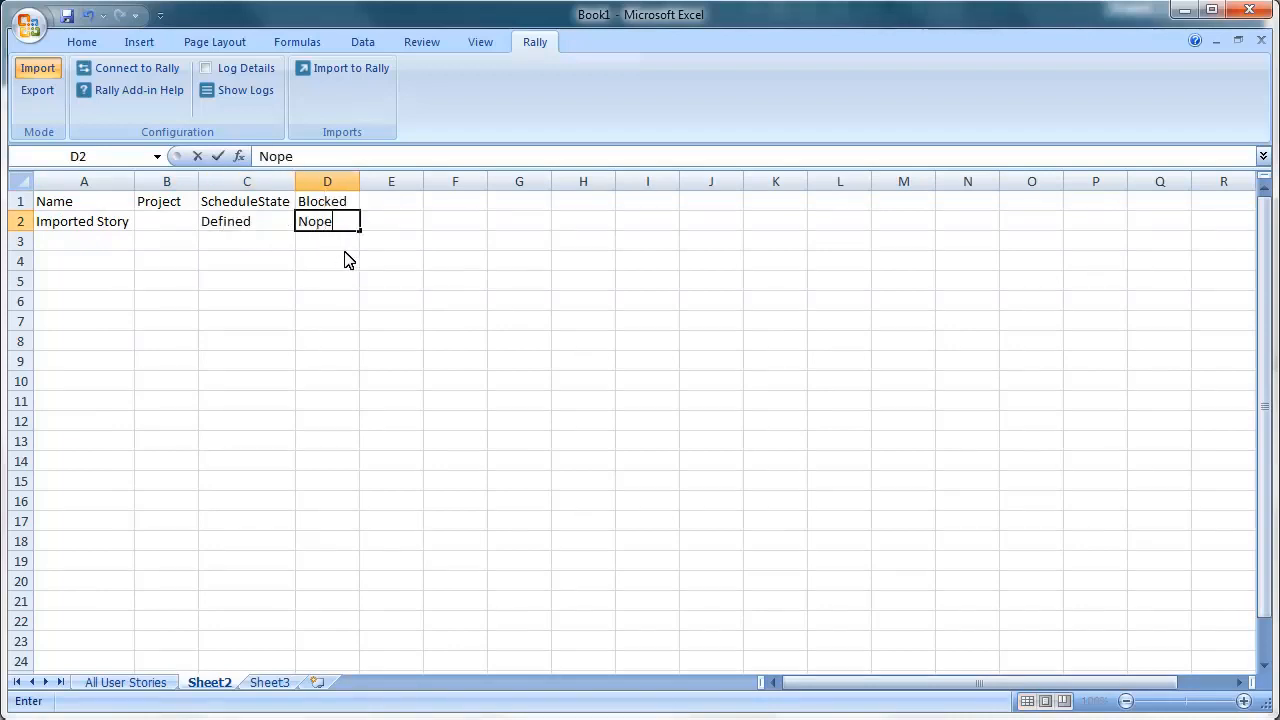
click(347, 71)
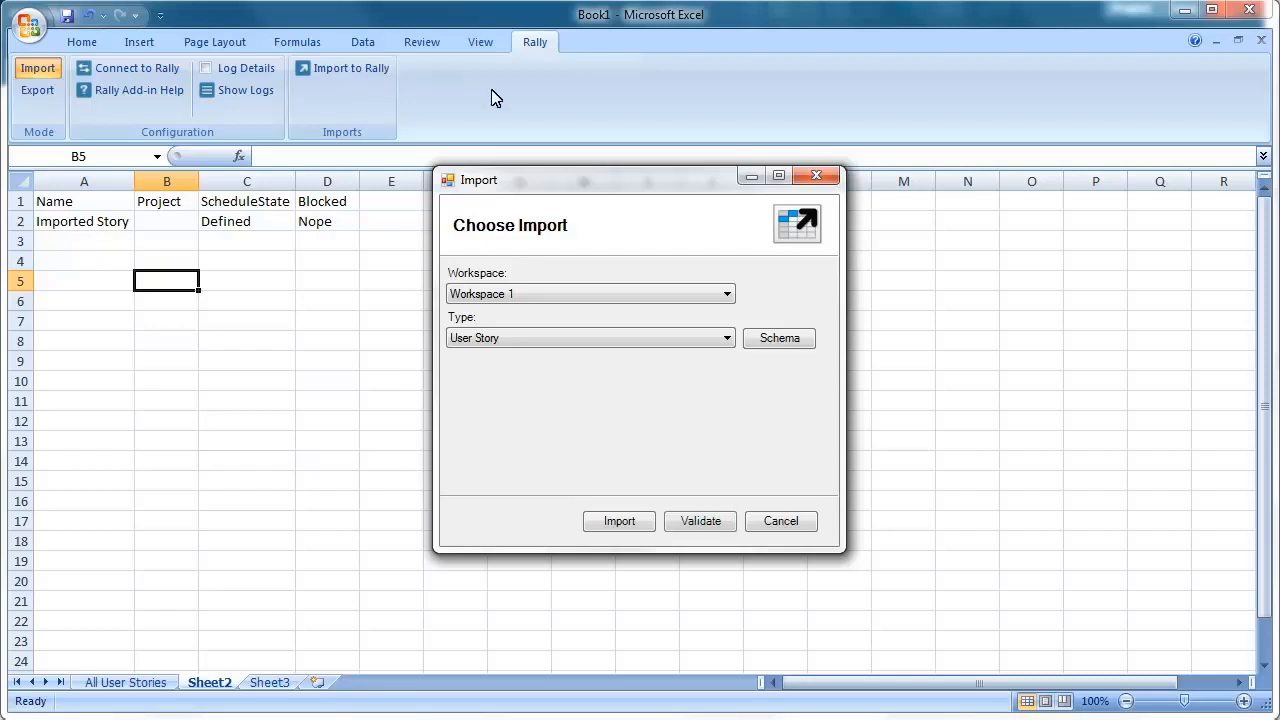
- After validation flags errors, enter Sample Project in B2 and set Blocked to No
click(701, 525)
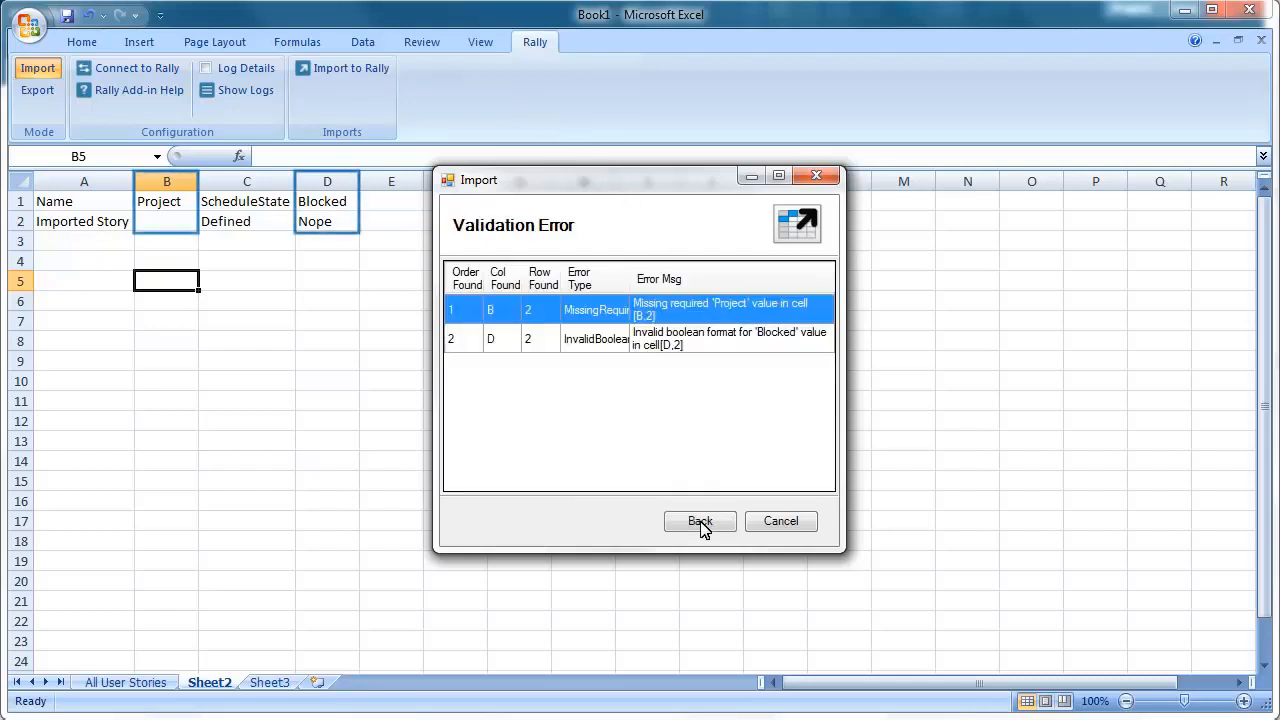
click(780, 521)
click(168, 225)
text(Sample Proj)
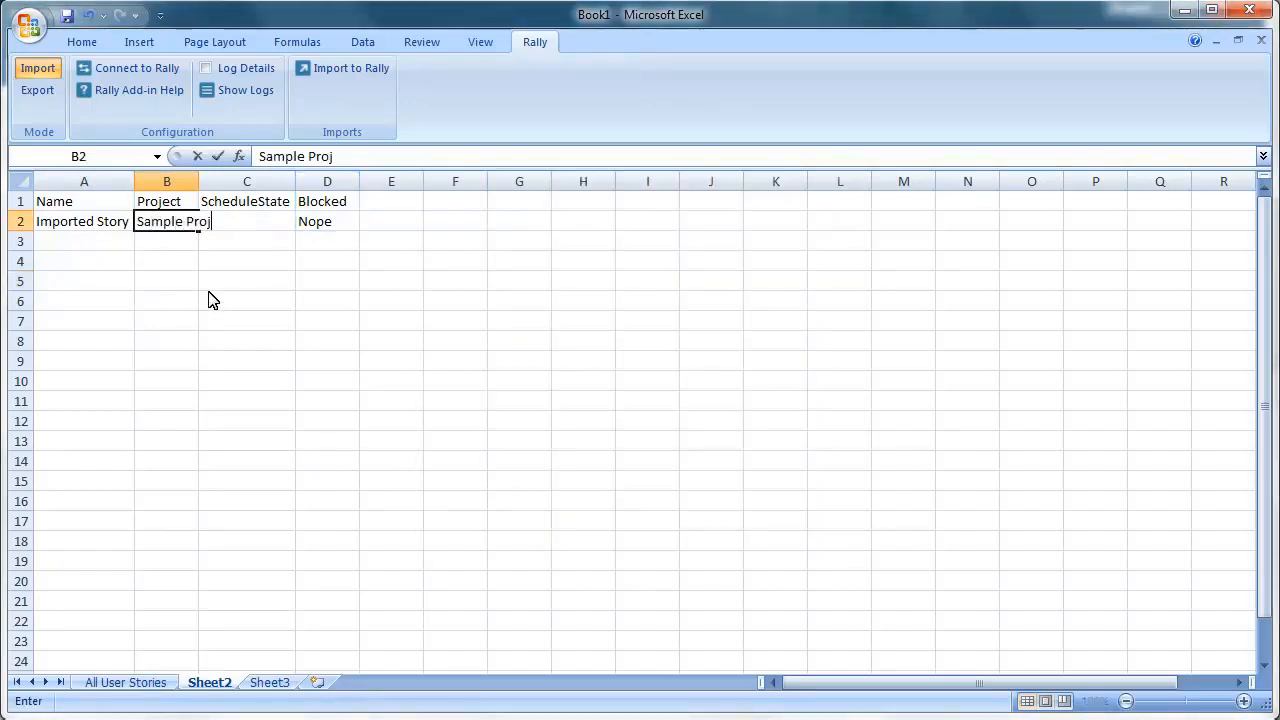
key(Tab)
key(Tab)
text(No)
key(Tab)
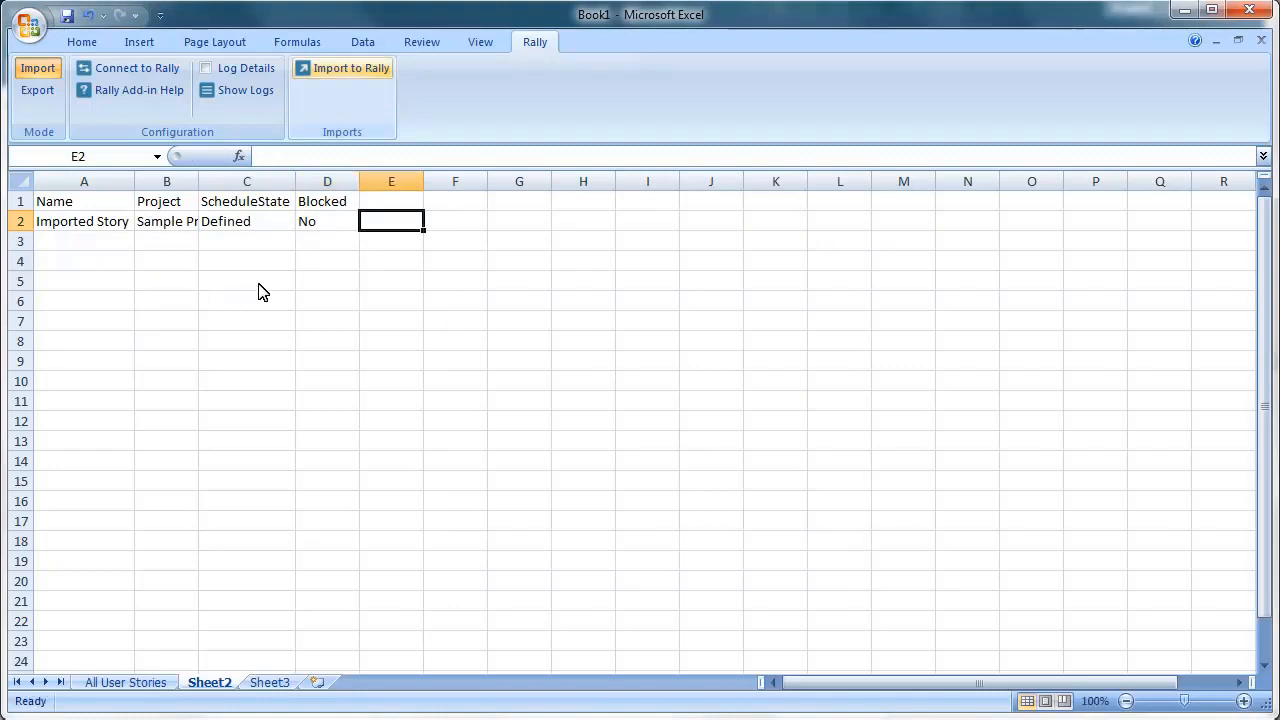
- Validate the corrected row and import it into Rally as user story US9
click(362, 69)
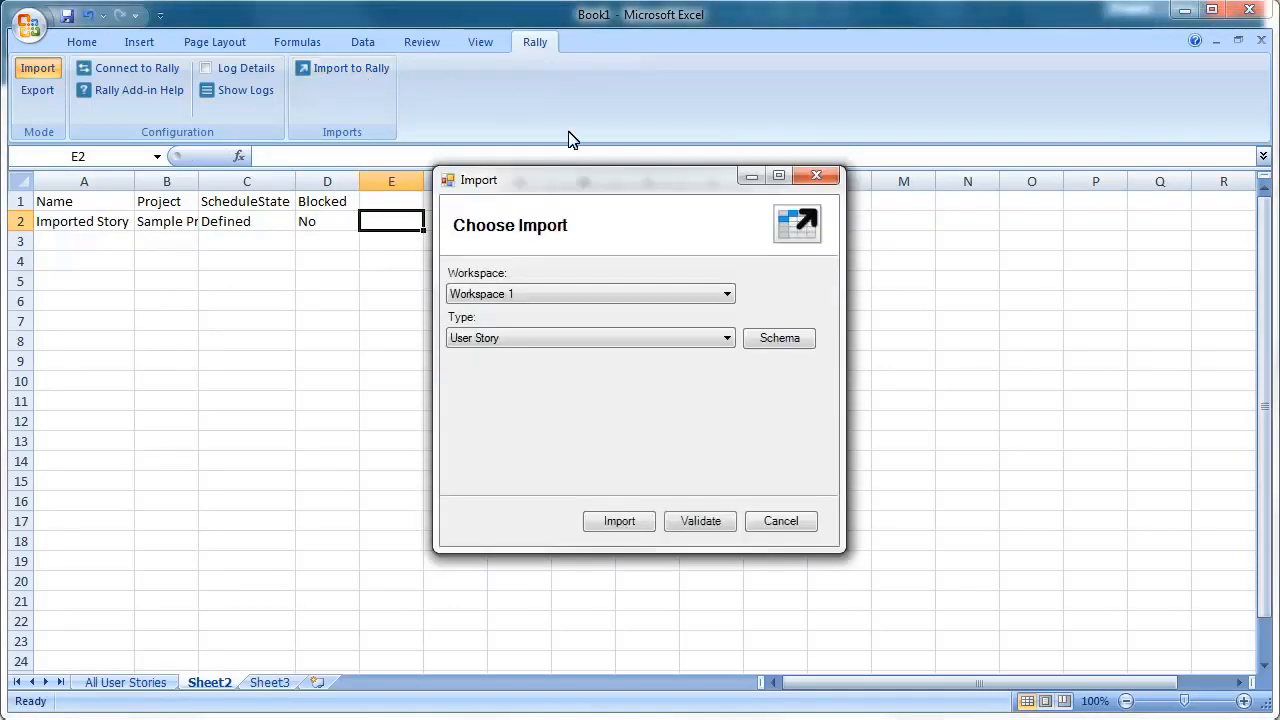
click(703, 521)
click(666, 405)
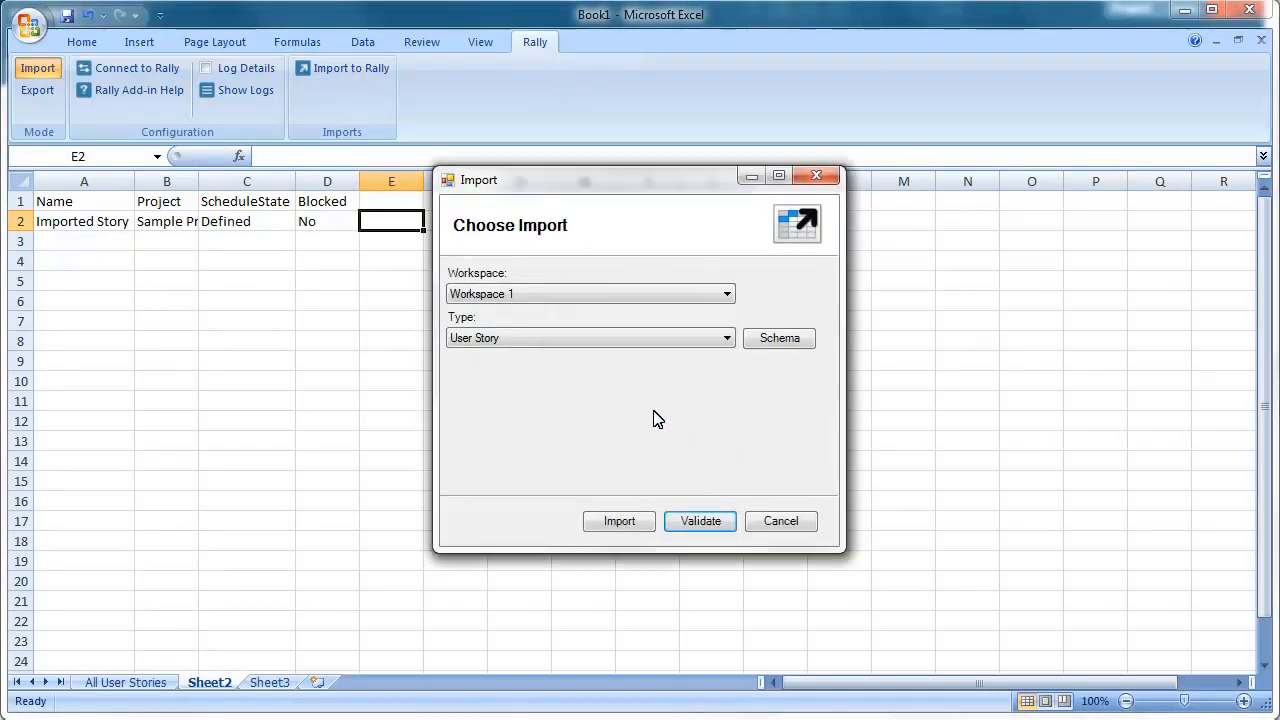
click(621, 523)
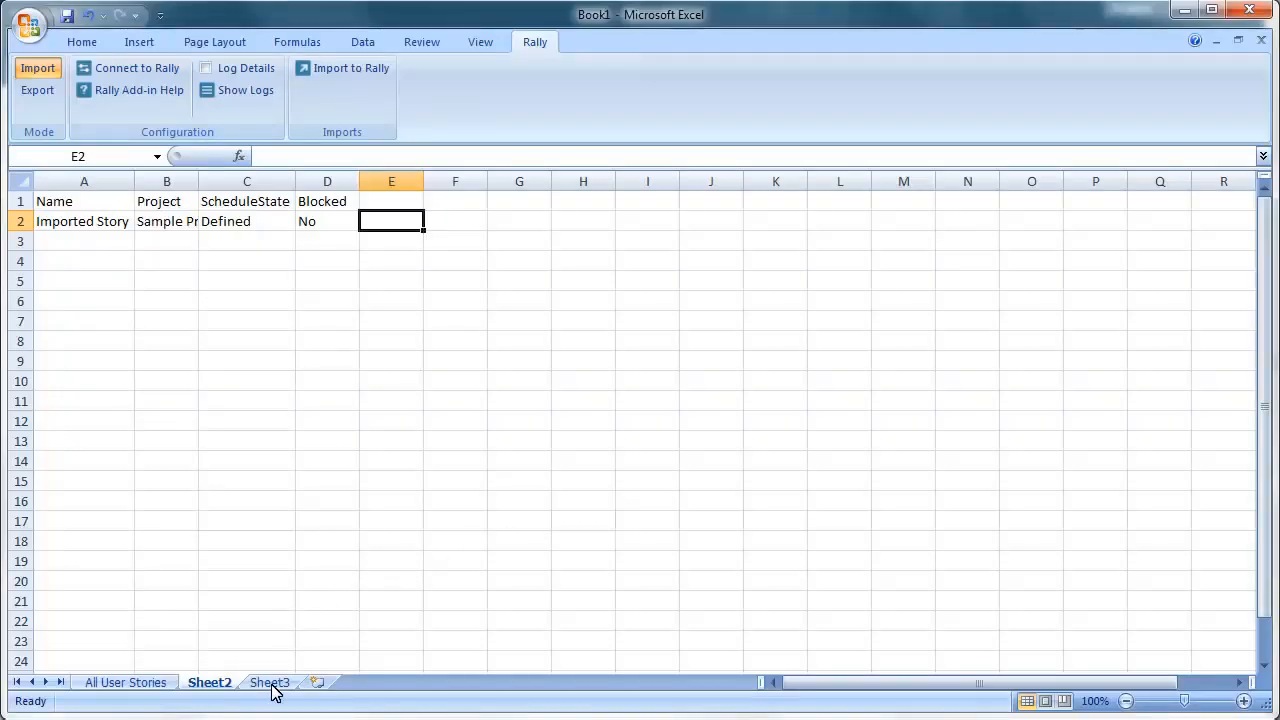
click(271, 684)
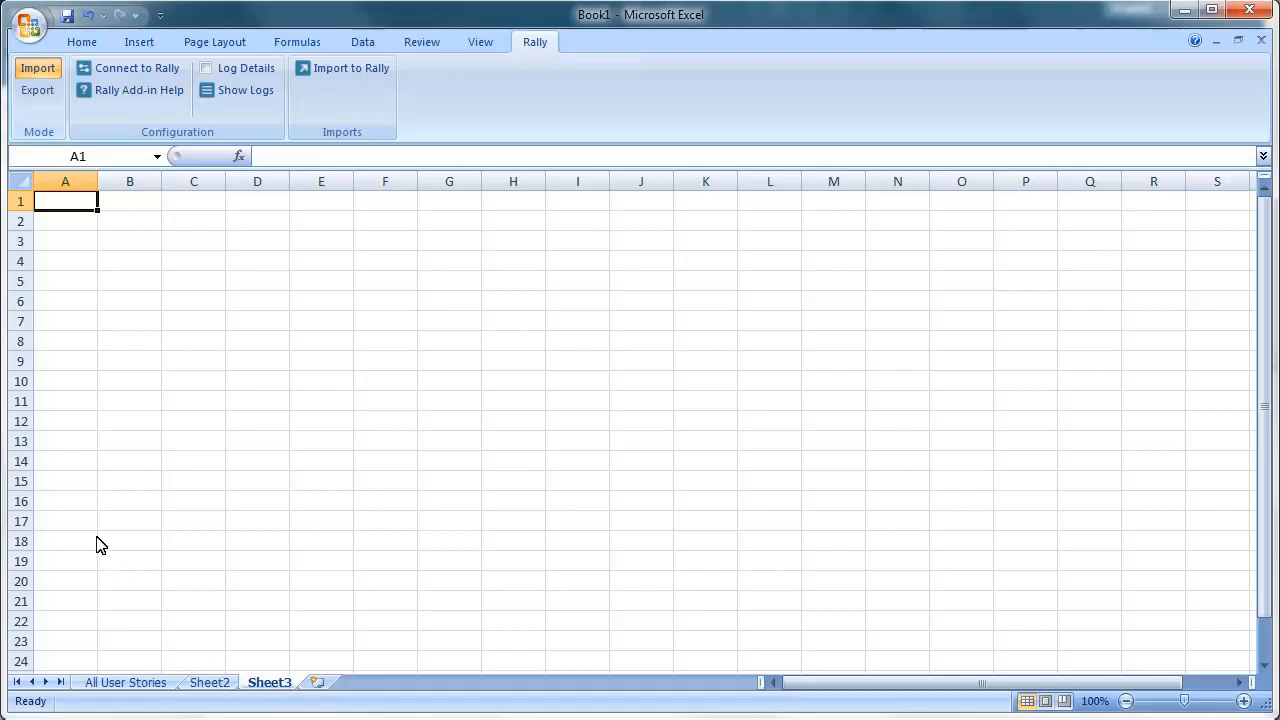
- Export Rally's All User Stories query into Sheet3
click(38, 92)
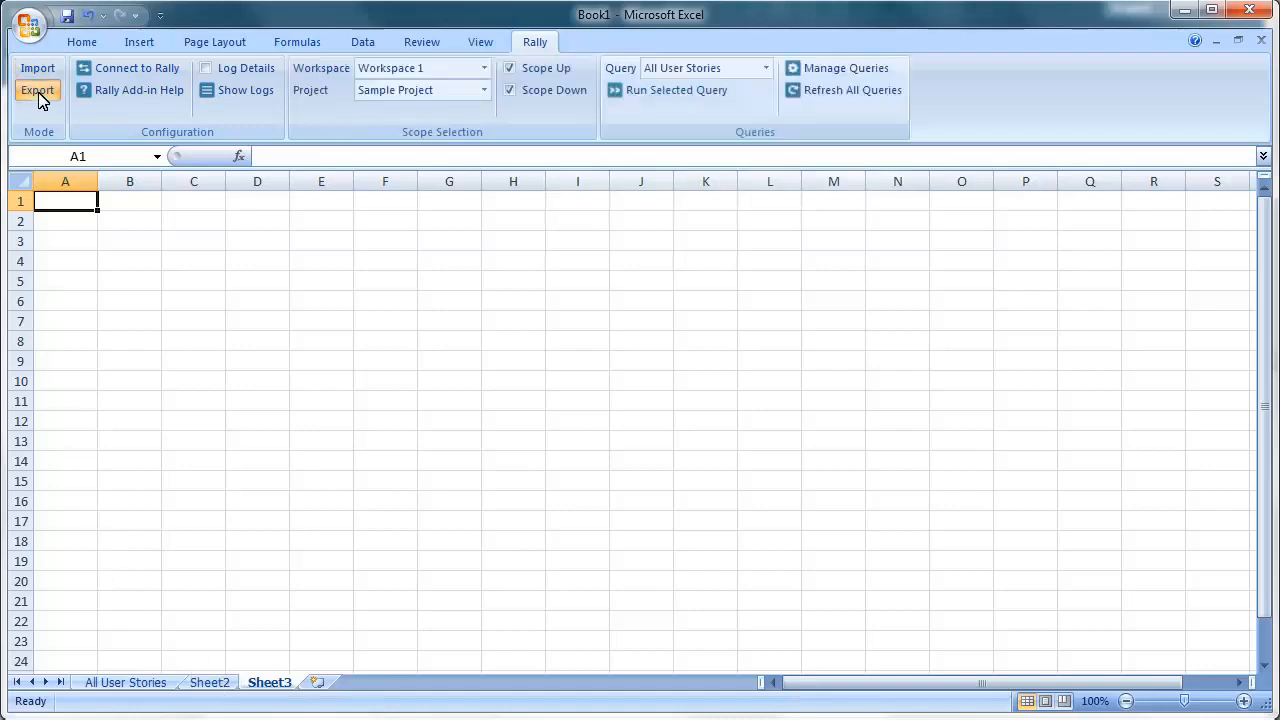
click(637, 94)
click(535, 43)
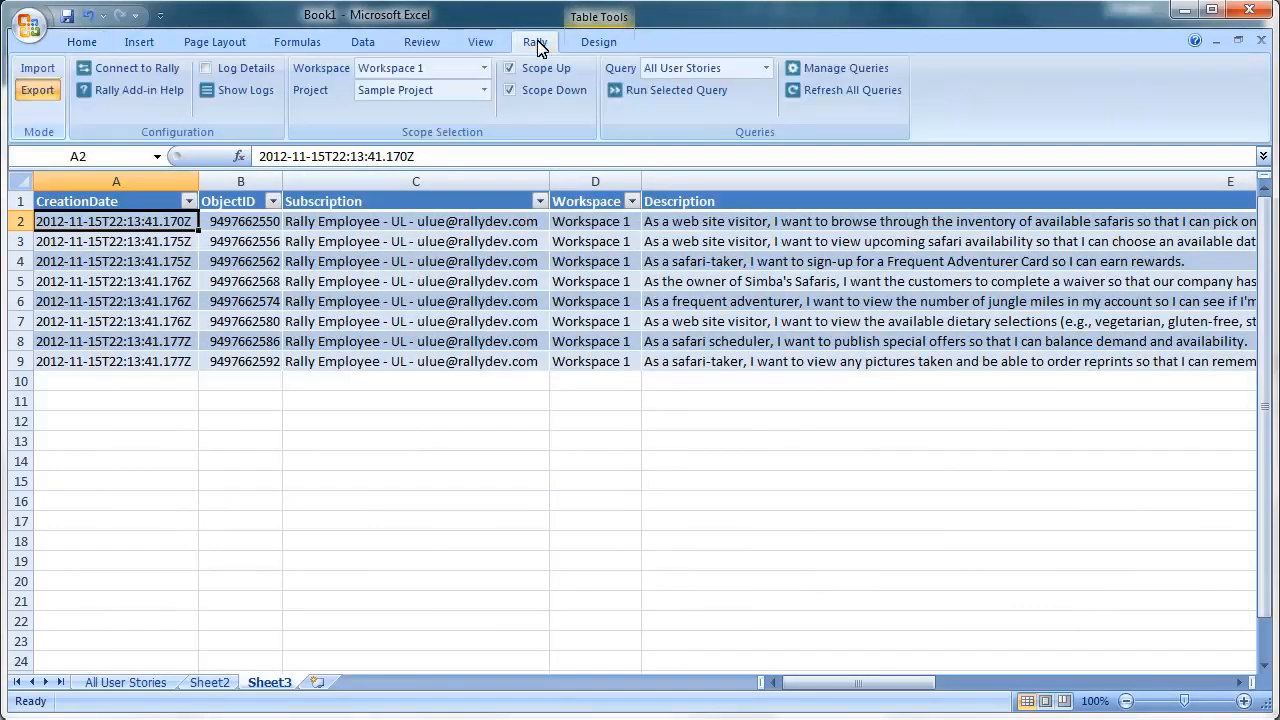
- Validate the exported stories for import, then cancel on the read-only field errors
click(38, 68)
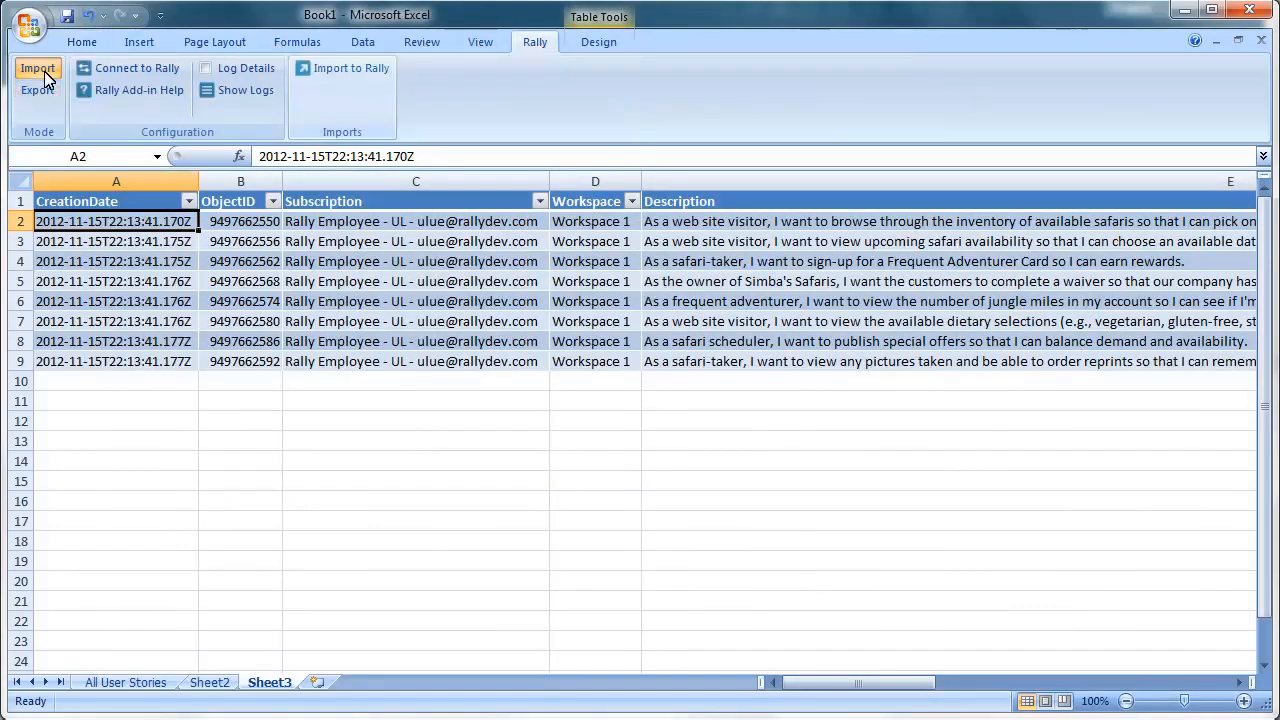
click(345, 78)
click(715, 522)
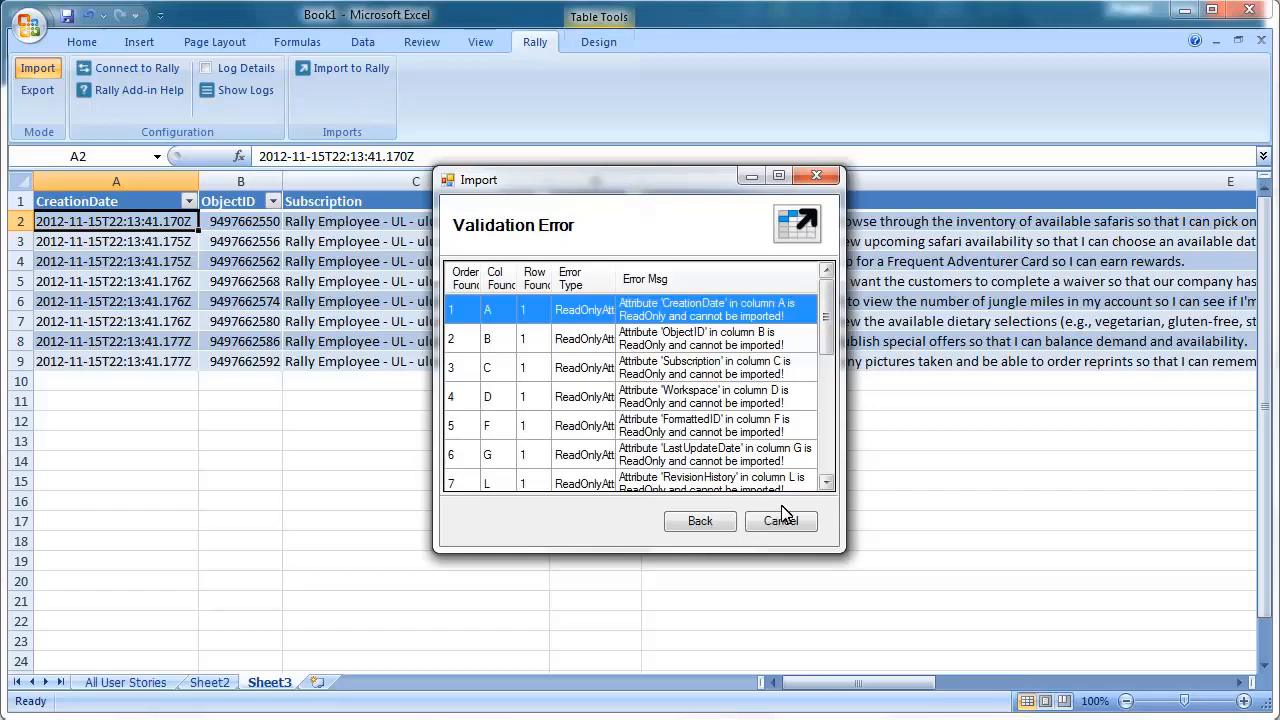
scroll(836, 460, down, 2)
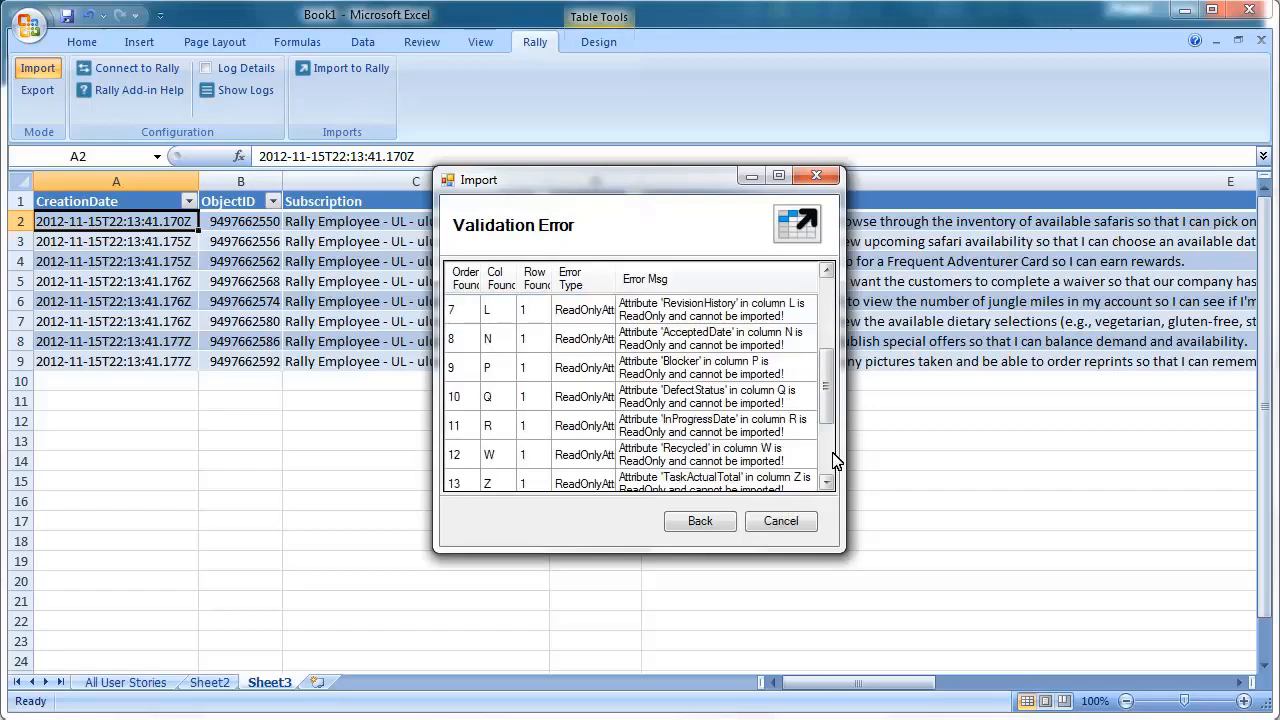
scroll(836, 460, down, 2)
click(781, 521)
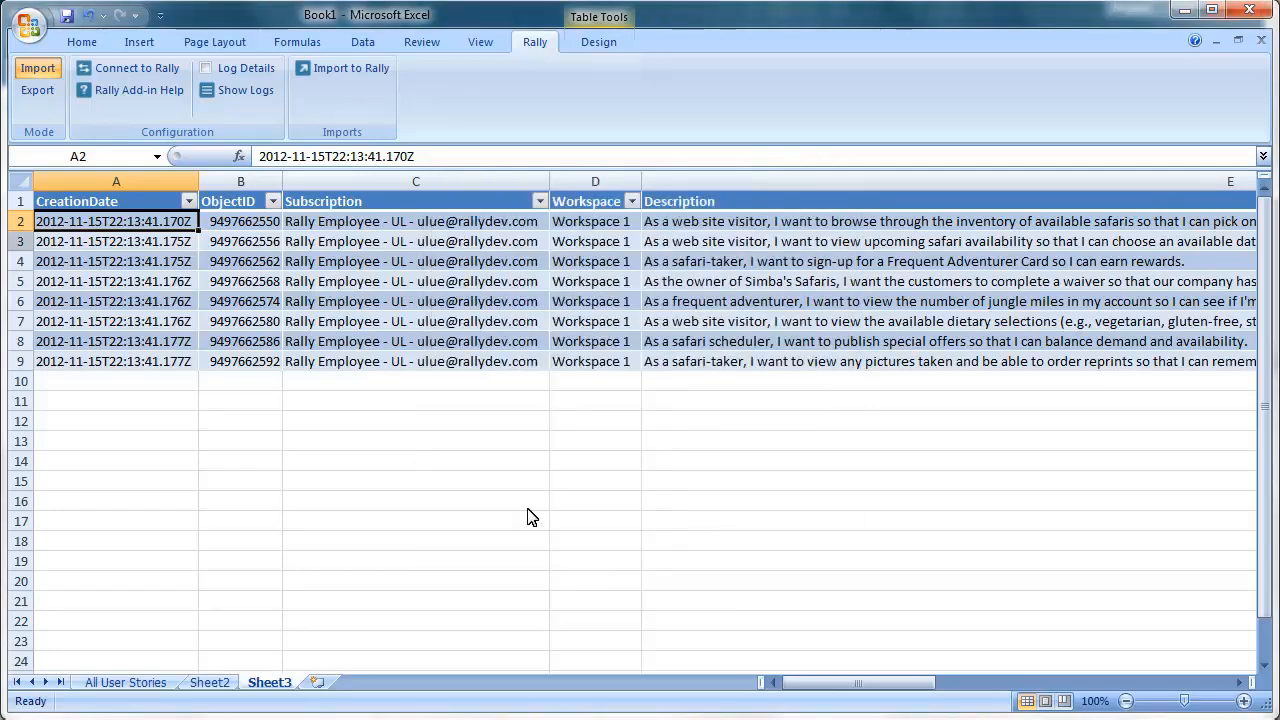
- Delete story rows 3 to 9 so only one story row remains
click(24, 243)
key(ctrl+shift+Down)
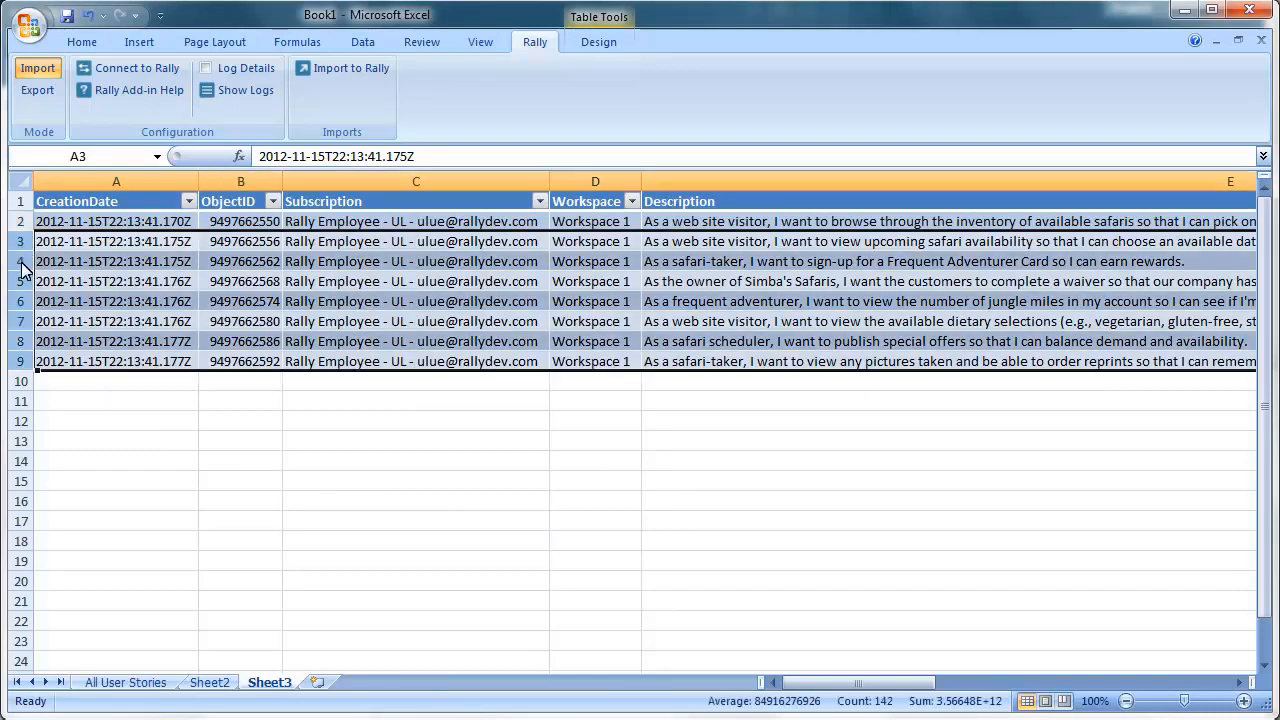
right_click(106, 332)
click(158, 463)
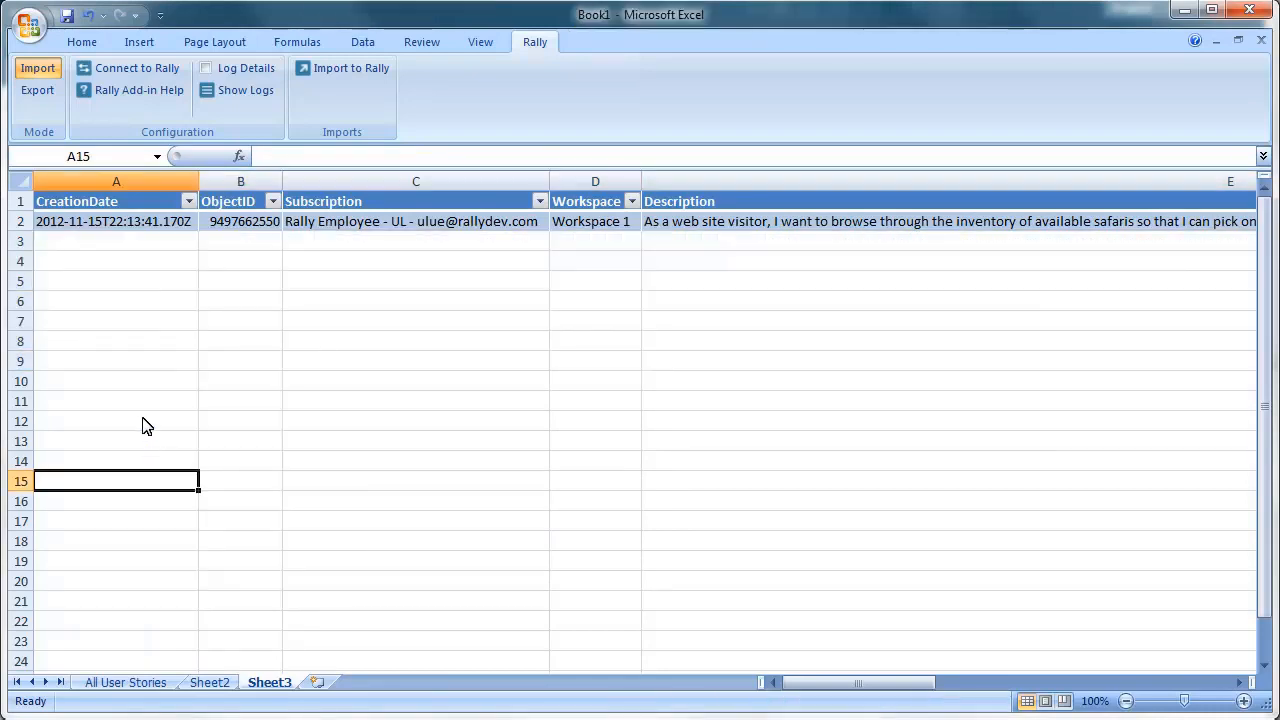
- Delete the CreationDate, ObjectID, Subscription and Workspace columns and enter 'New story description' in A2
click(132, 176)
right_click(172, 186)
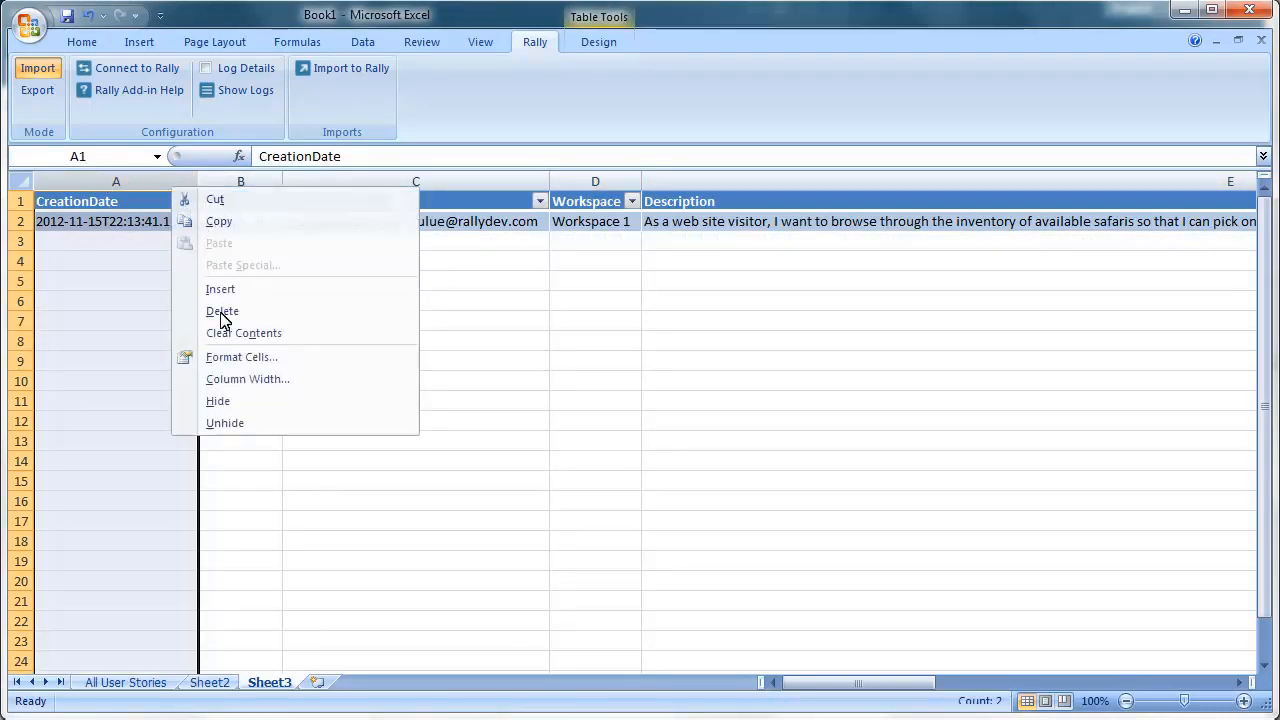
click(222, 311)
right_click(115, 190)
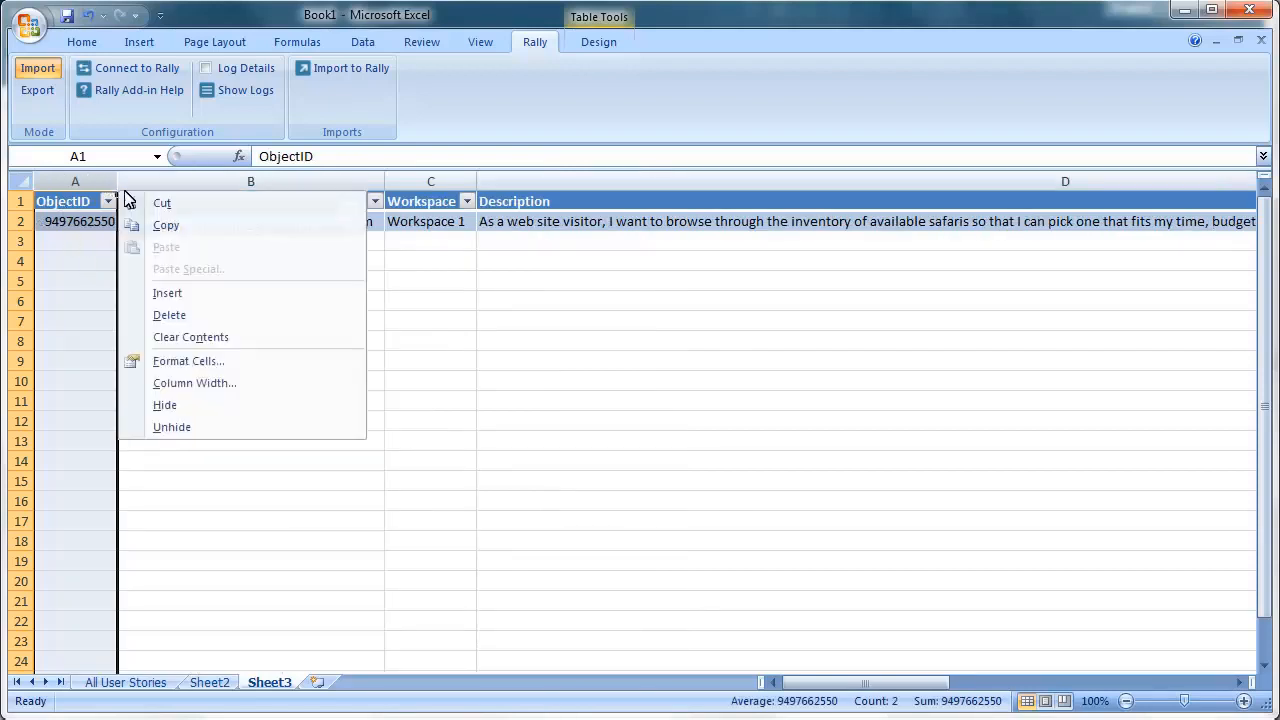
click(166, 318)
right_click(300, 186)
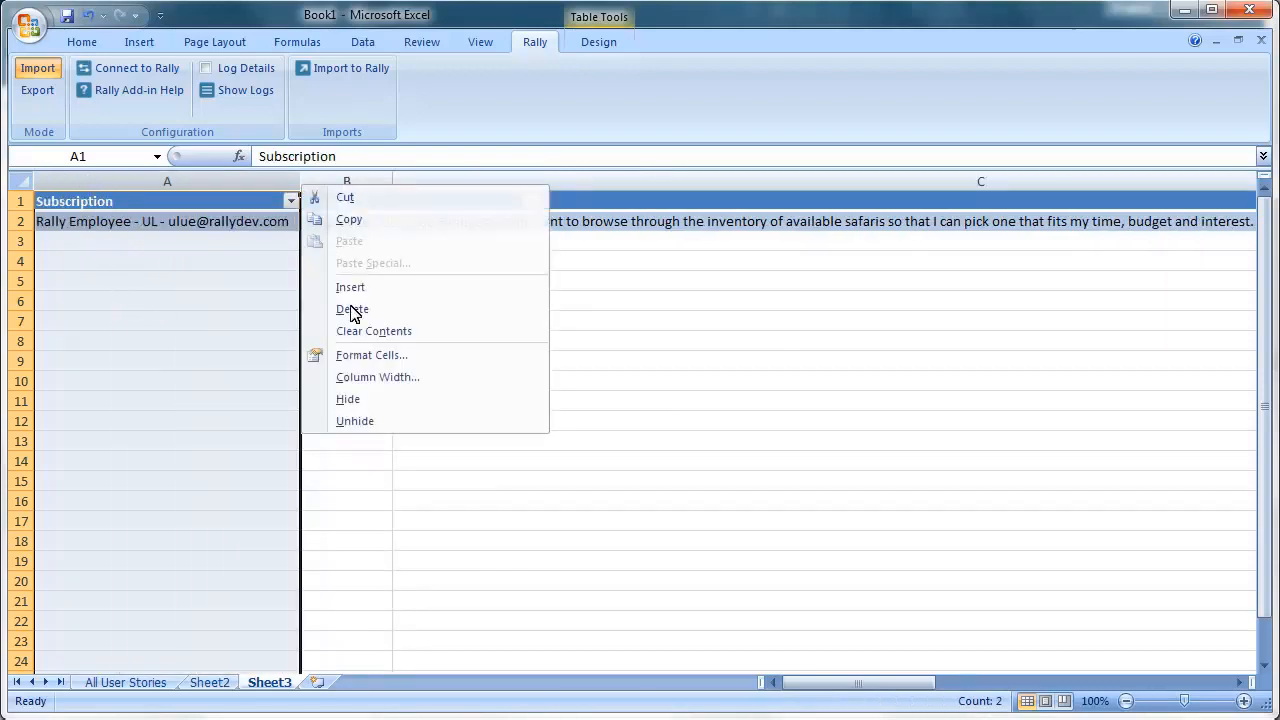
click(352, 311)
right_click(126, 187)
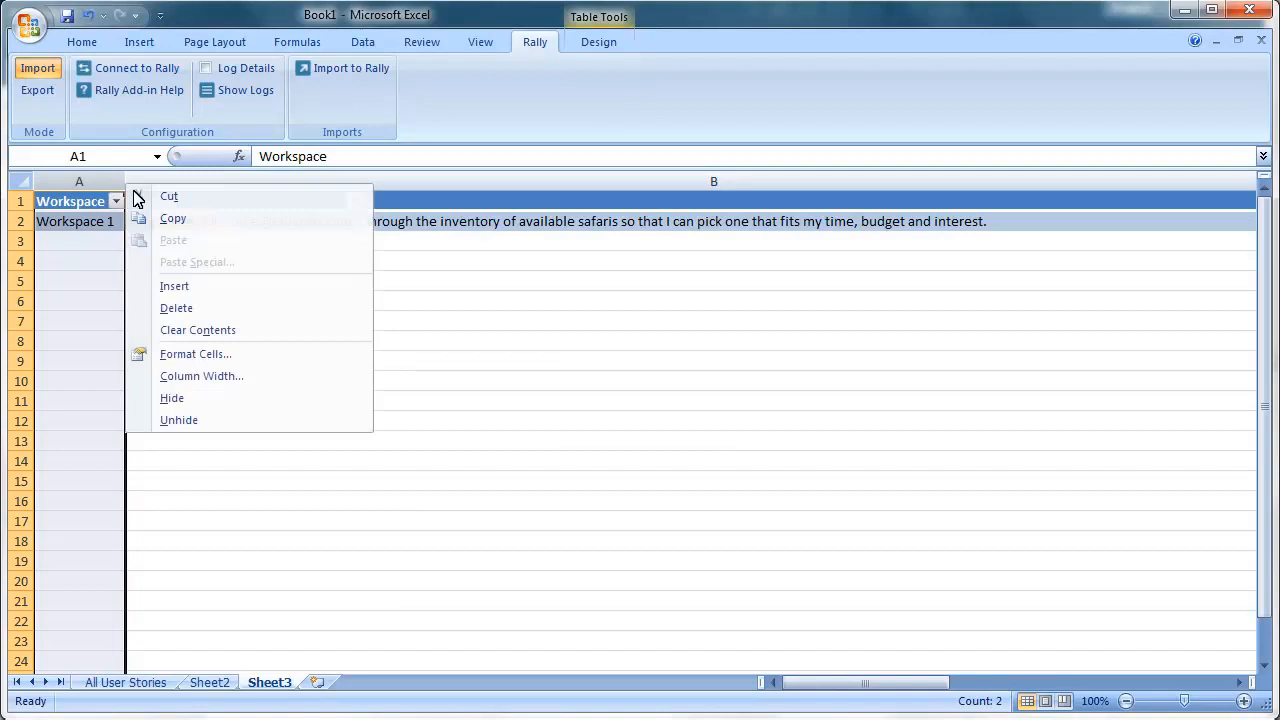
click(175, 308)
click(104, 226)
text(New sto)
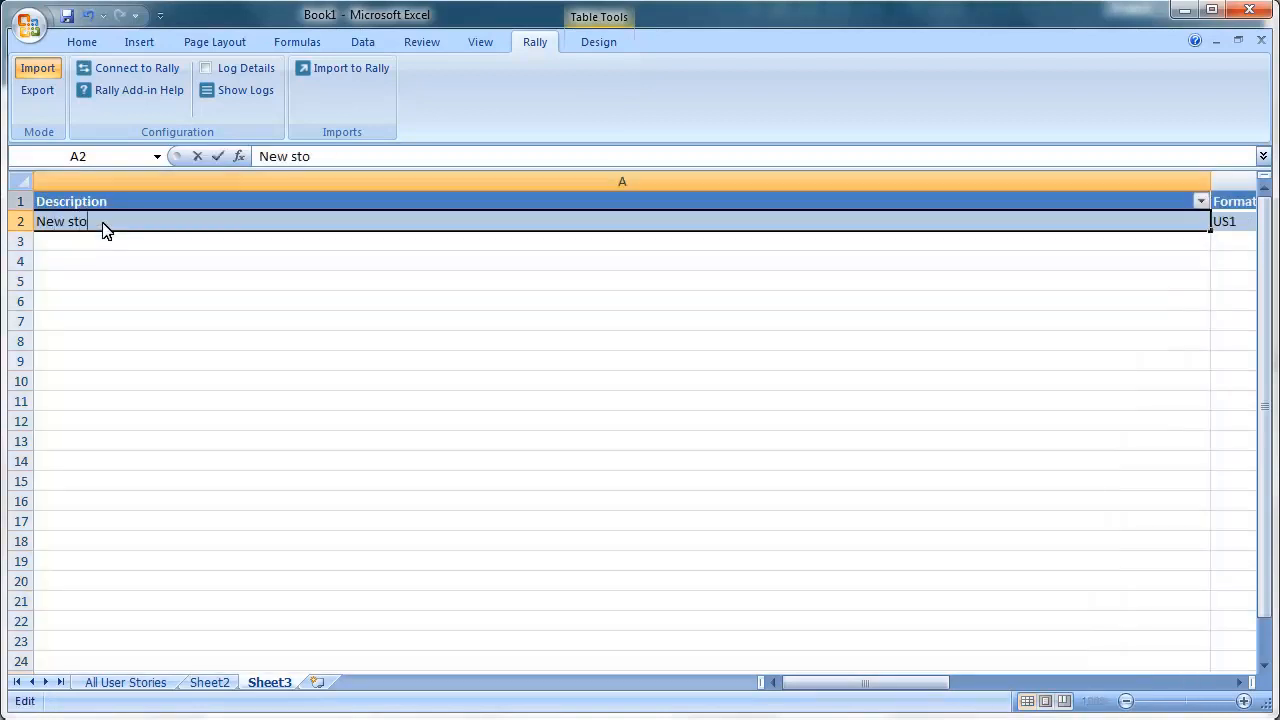
text(ry description)
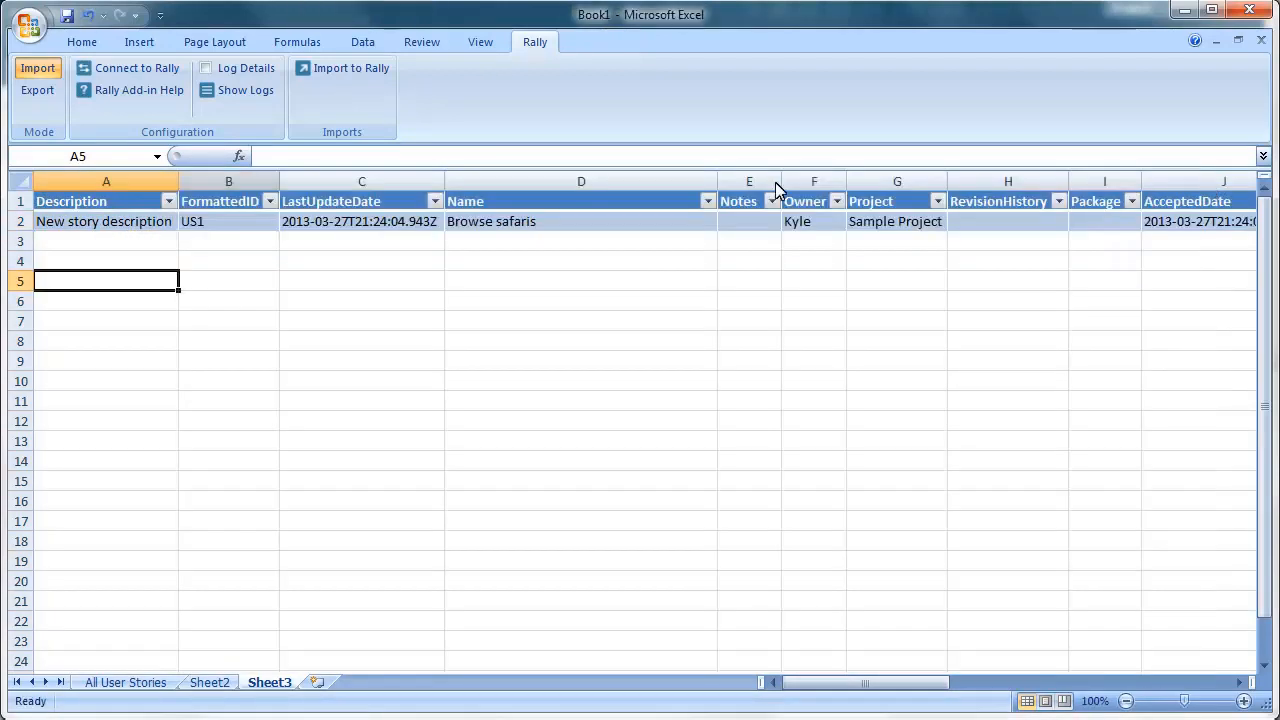
- Delete the FormattedID and LastUpdateDate columns and rename the story to 'Import from template'
right_click(276, 182)
click(352, 308)
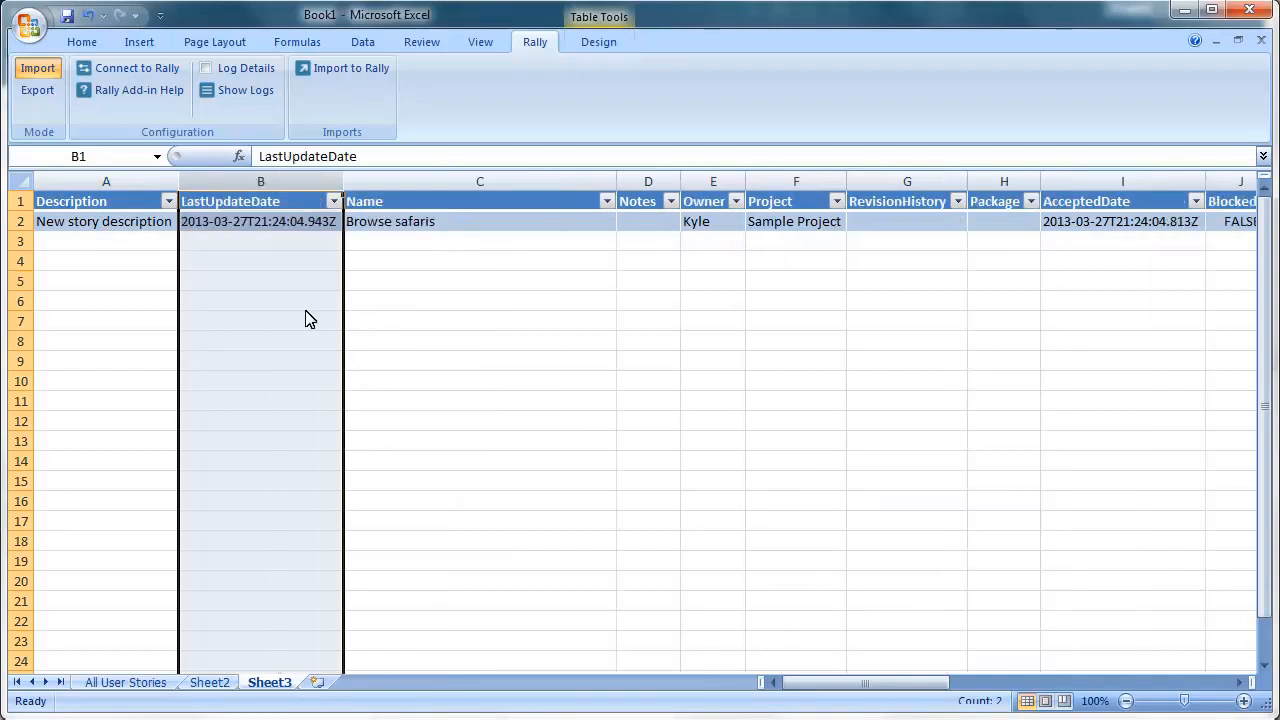
right_click(239, 181)
click(356, 311)
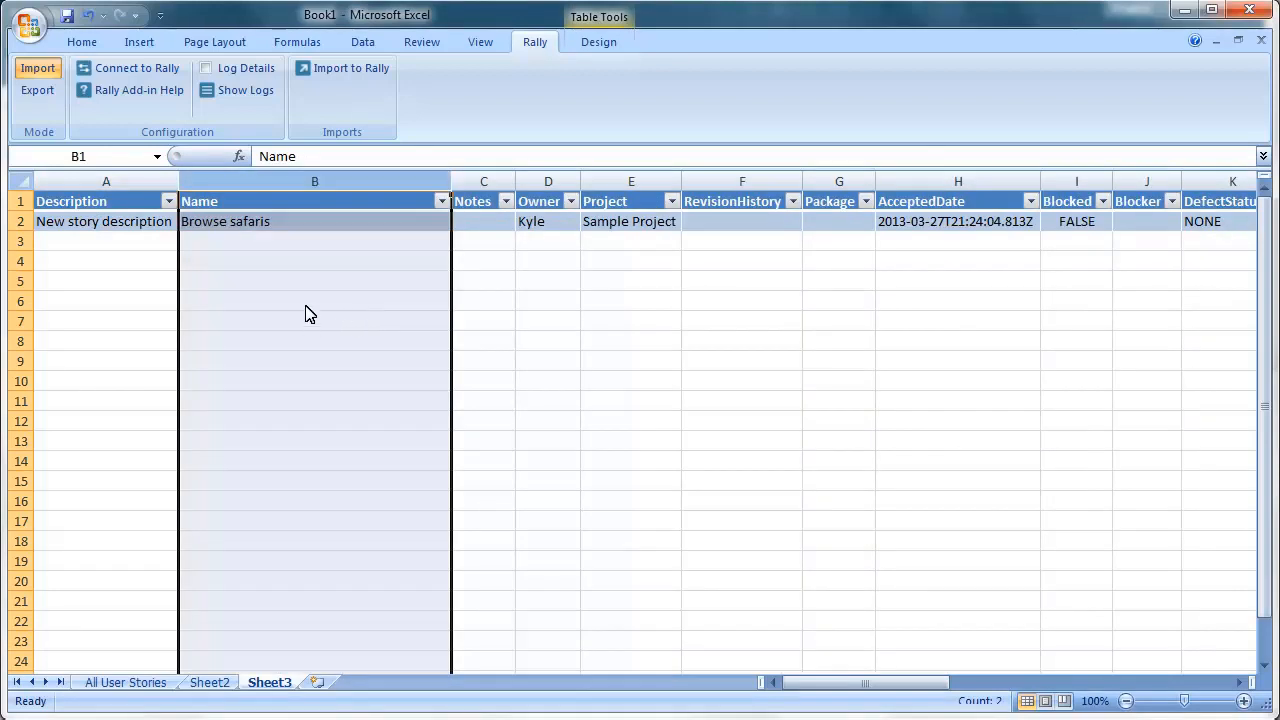
click(240, 233)
text(Import from template)
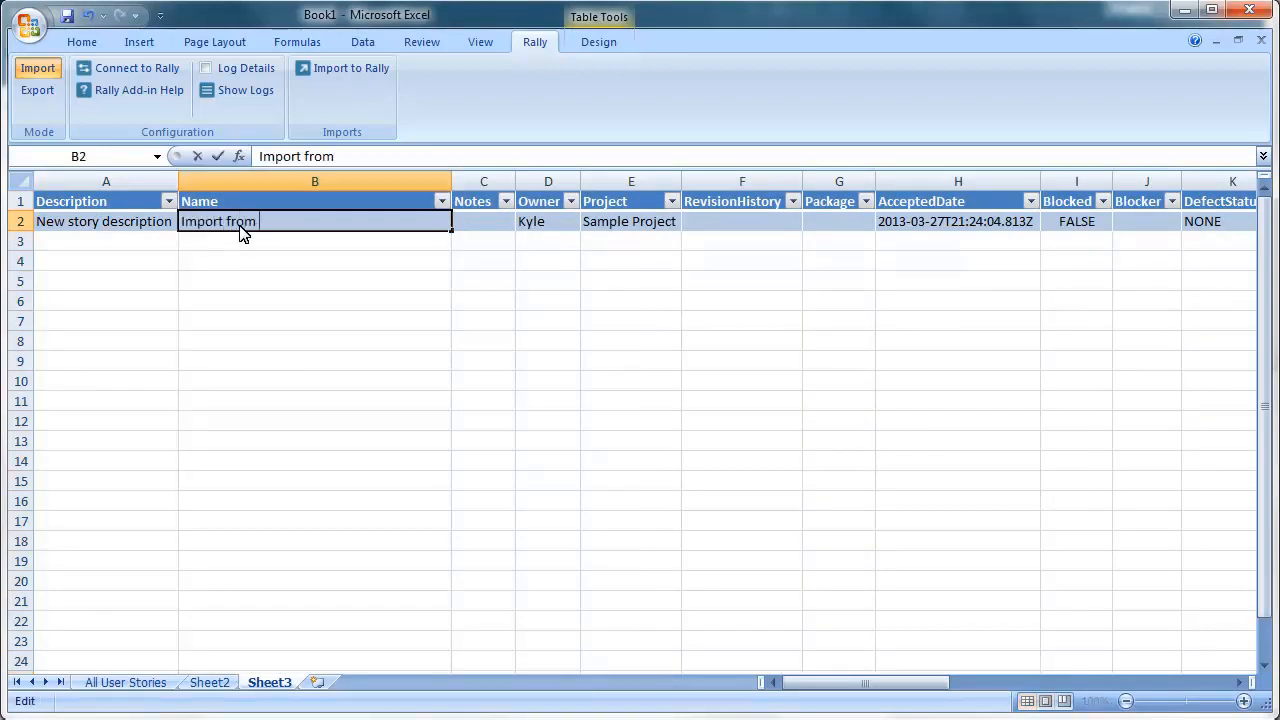
click(554, 229)
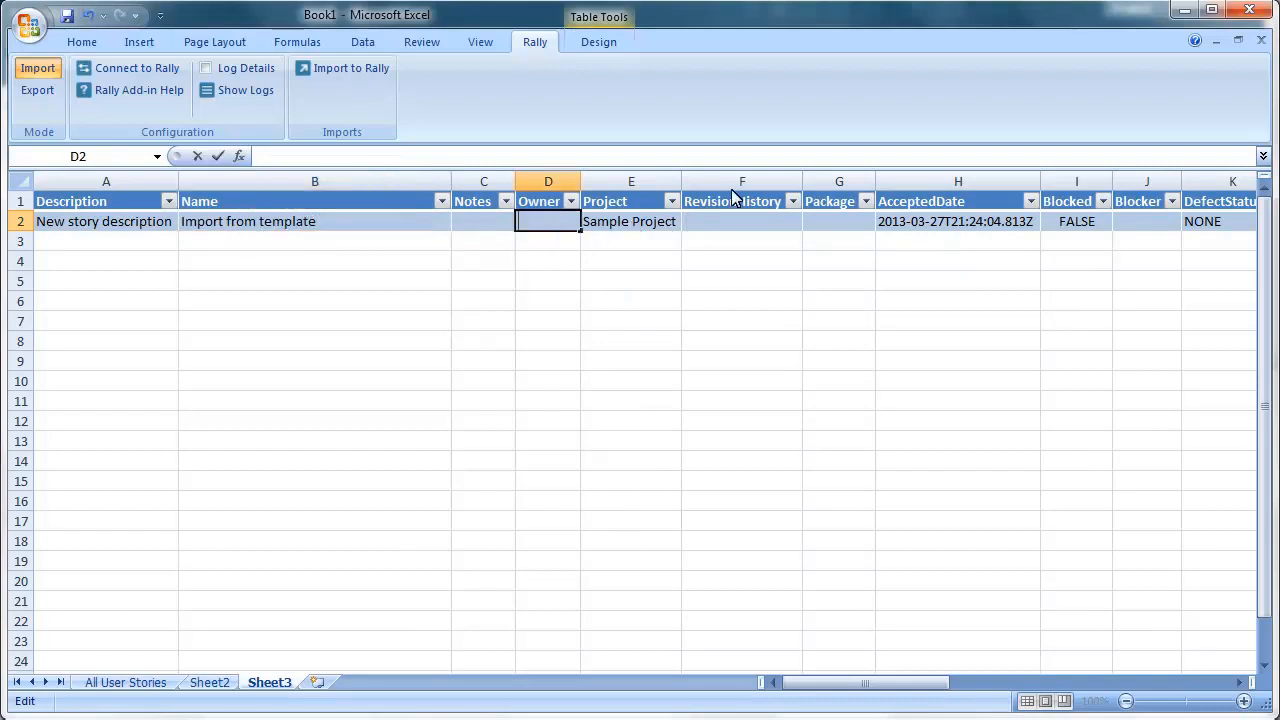
- Delete the RevisionHistory, AcceptedDate, Blocker, DefectStatus, InProgressDate, Rank and Recycled columns
right_click(790, 185)
click(860, 307)
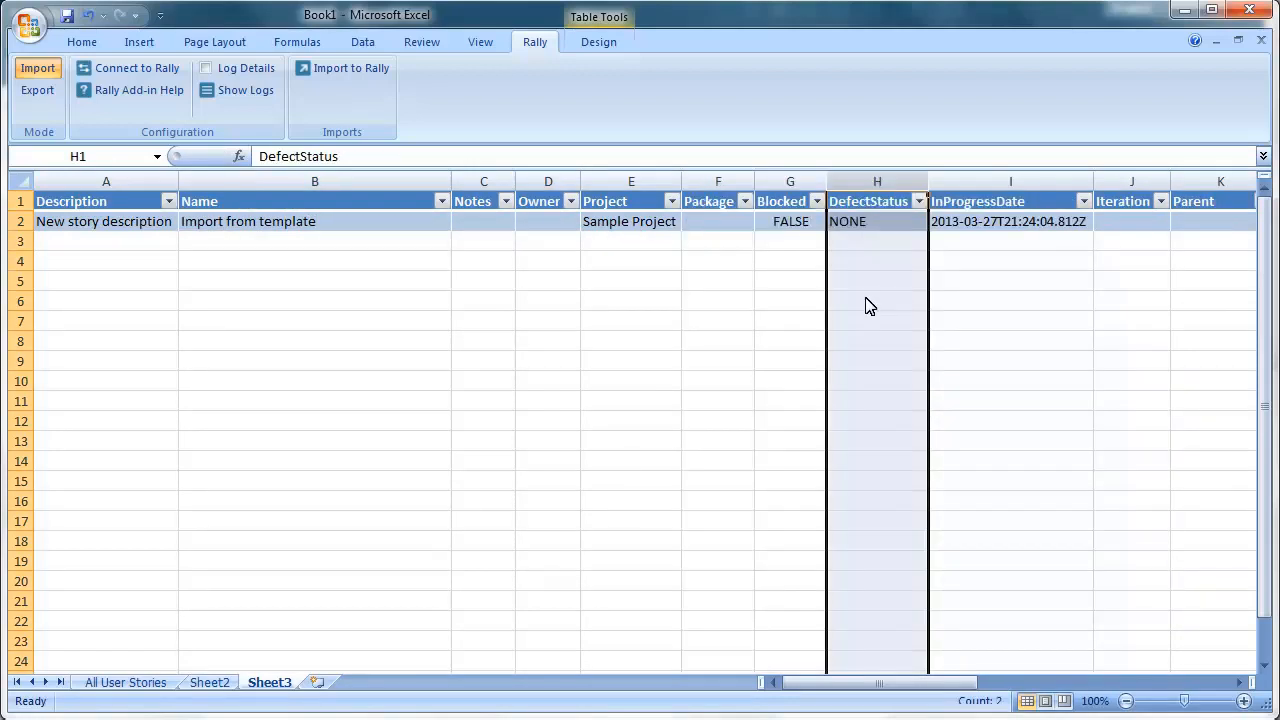
right_click(873, 186)
click(626, 309)
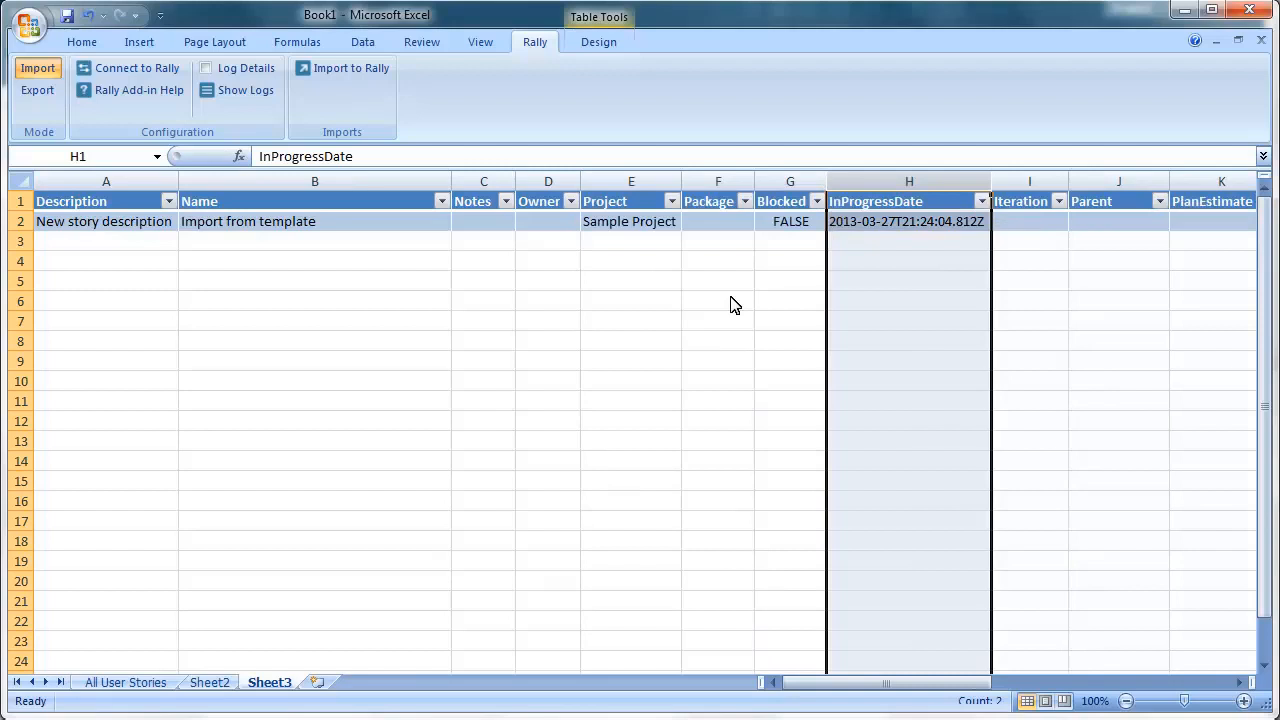
right_click(872, 186)
click(634, 309)
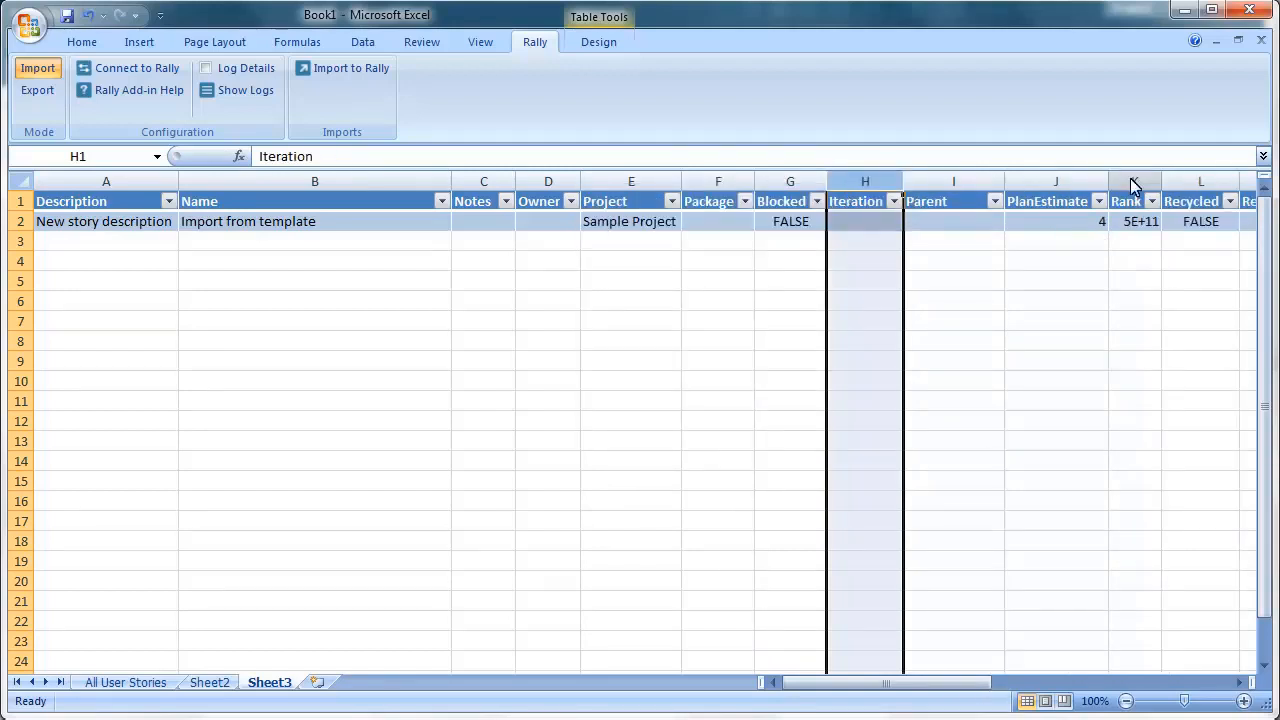
right_click(1133, 186)
click(1188, 312)
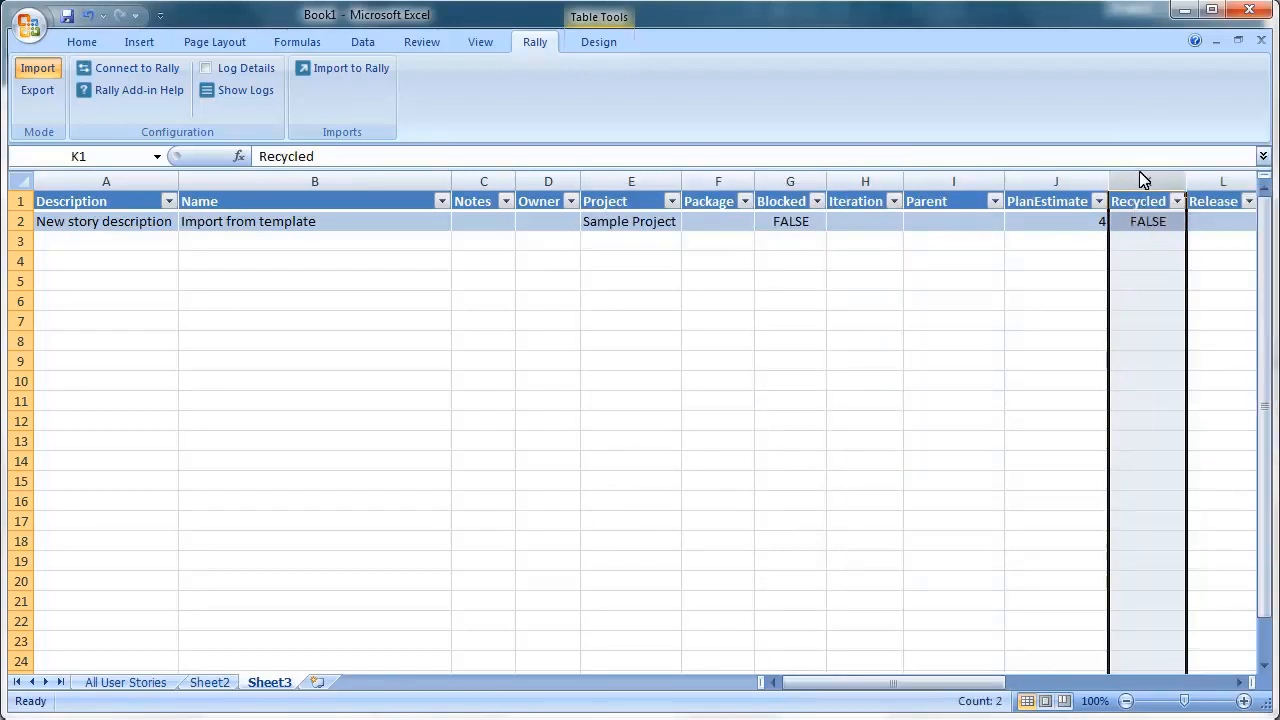
right_click(1144, 182)
click(1188, 314)
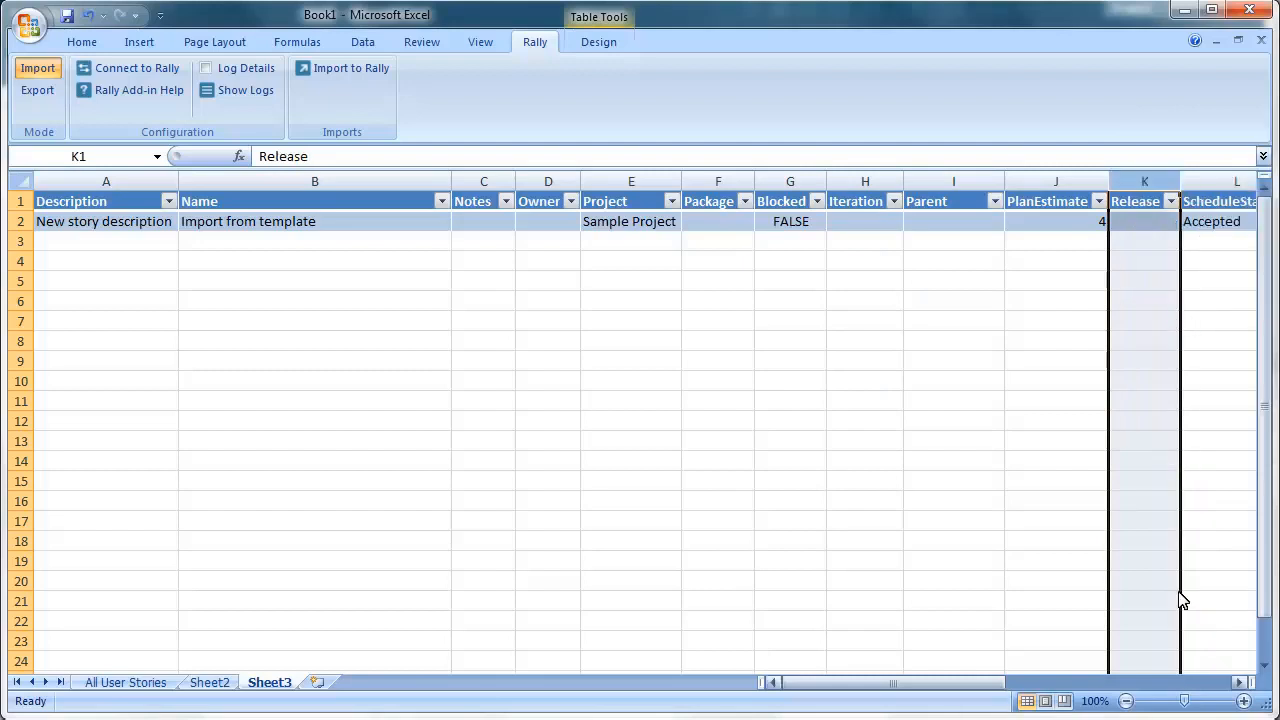
click(1179, 681)
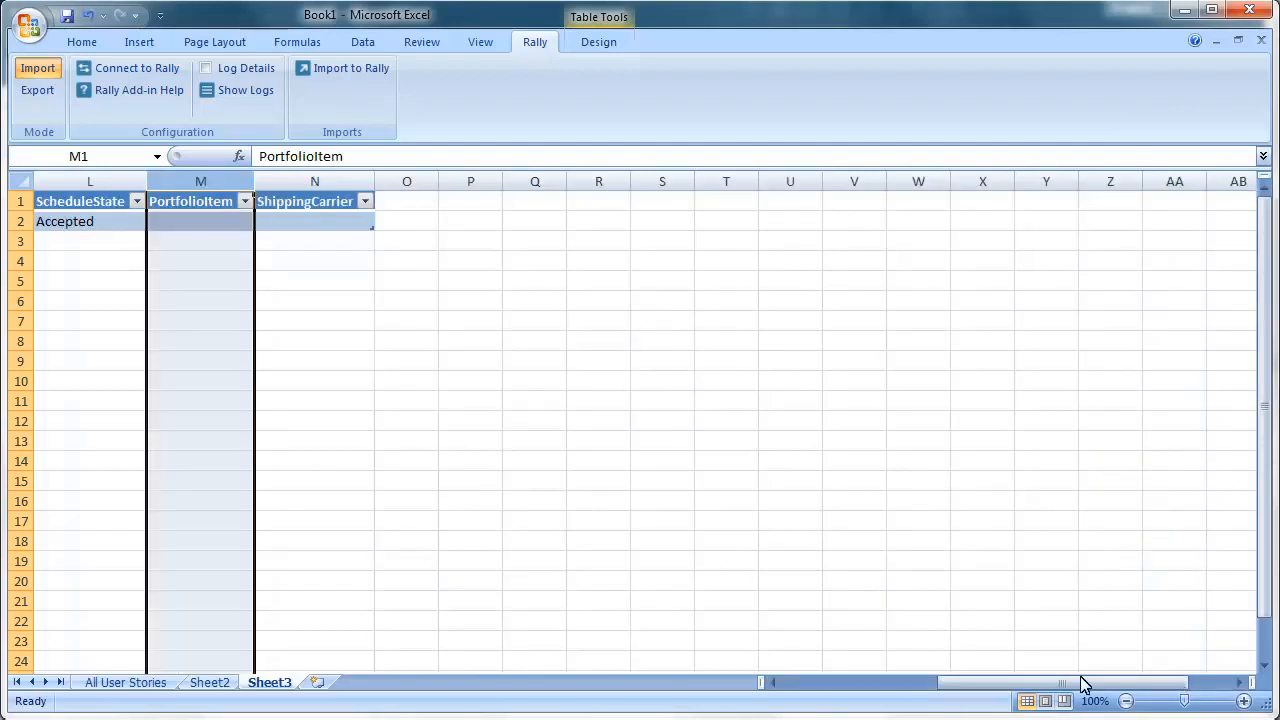
- Set the ShippingCarrier cell N2 to UPS
click(330, 224)
text(UPS)
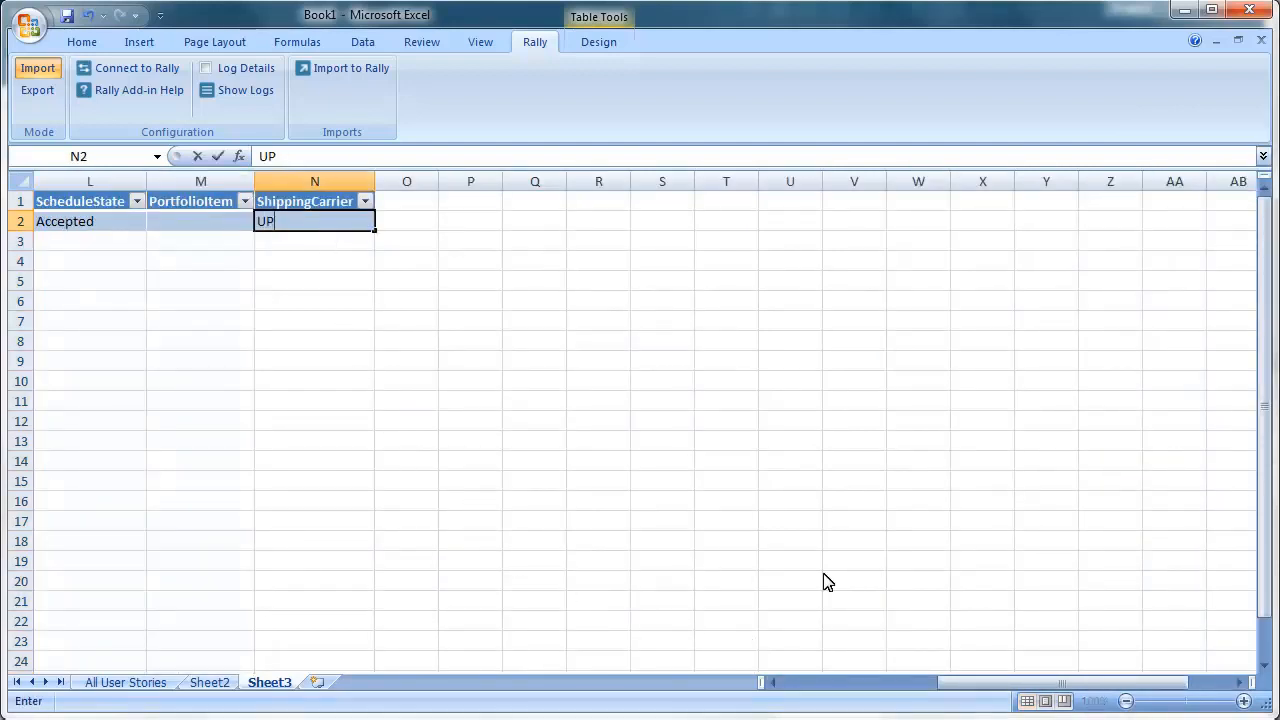
click(834, 686)
- Validate and import the 'Import from template' story into Rally as US9
click(340, 70)
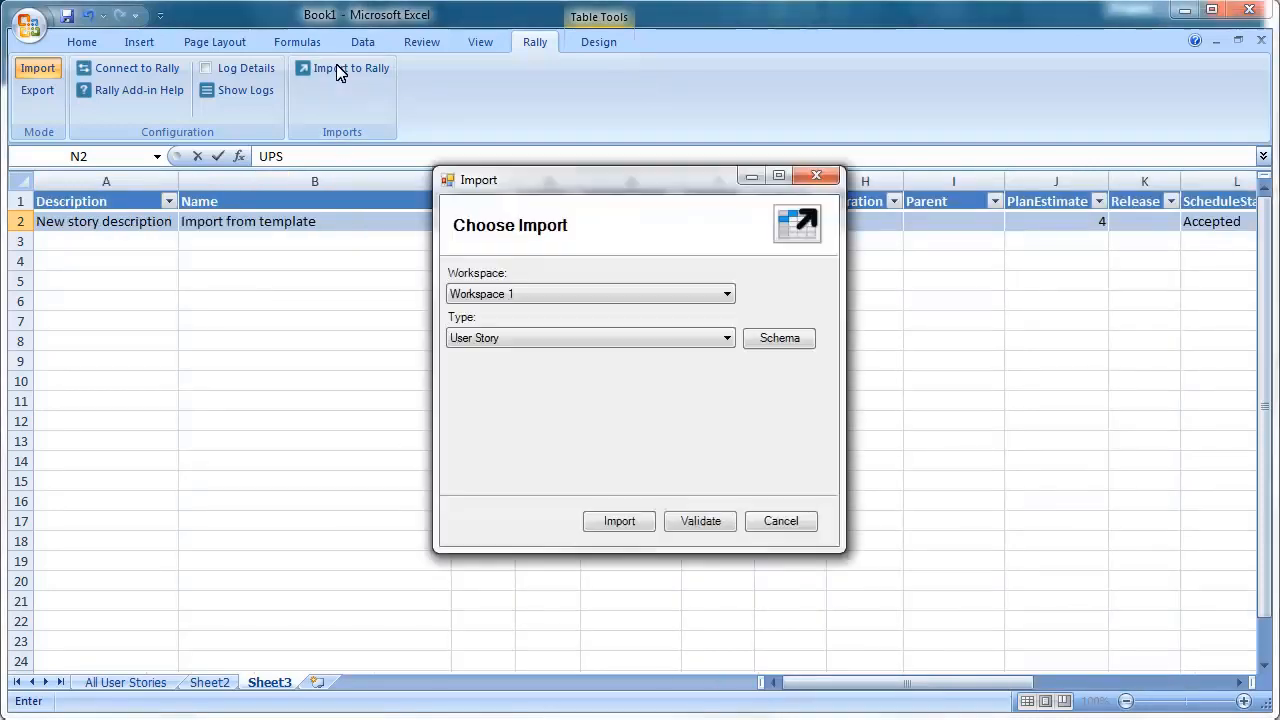
click(699, 524)
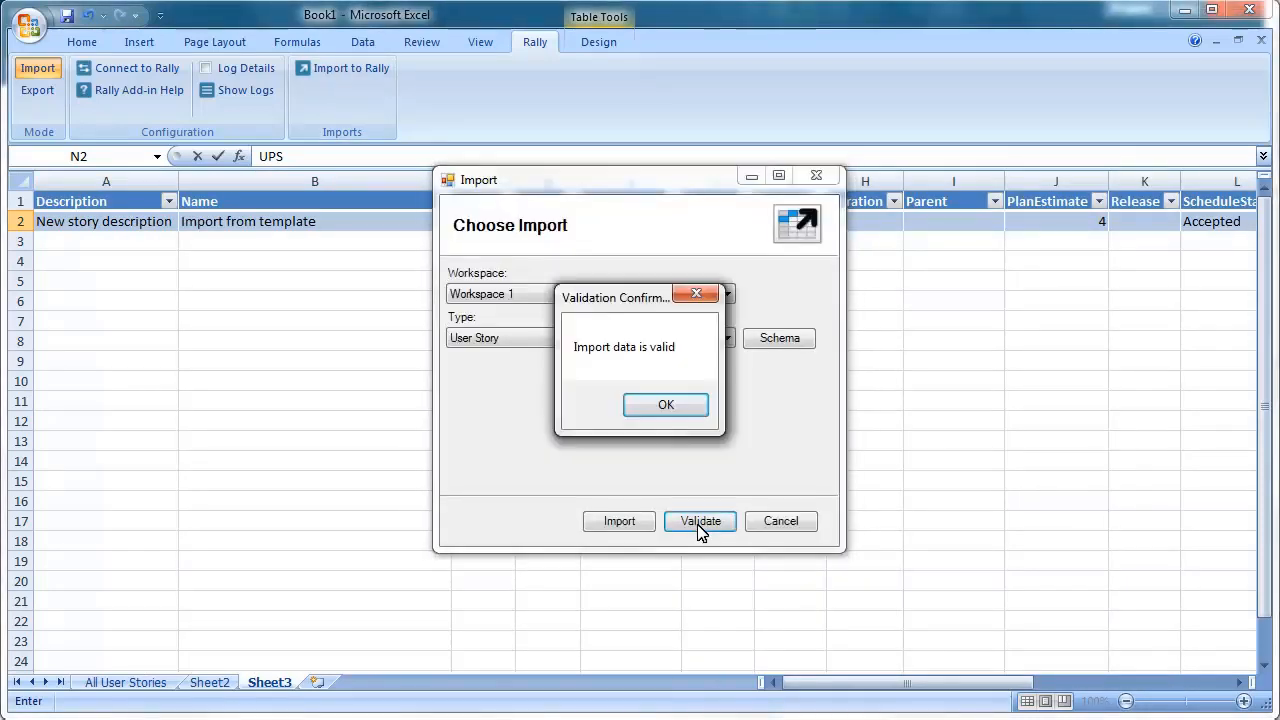
click(667, 404)
click(617, 520)
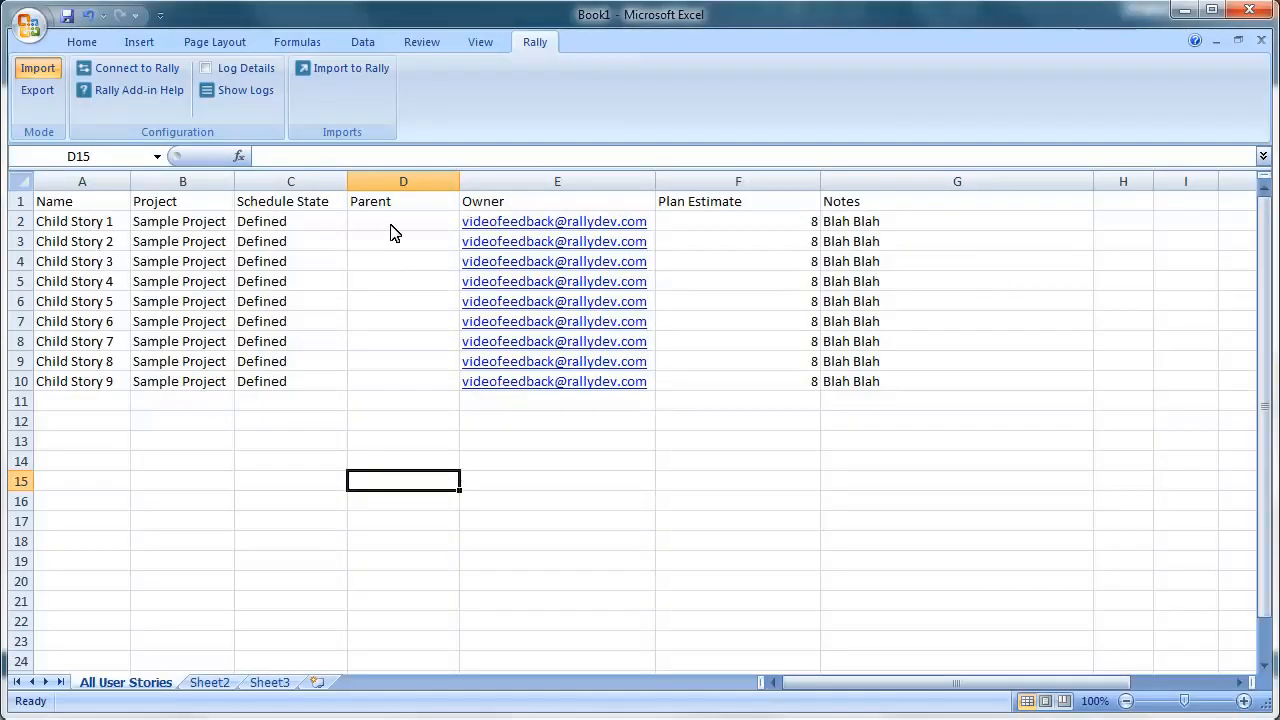
click(392, 228)
- Set Parent to US9 in D2:D10 for all nine child stories and import them into Rally
text(U)
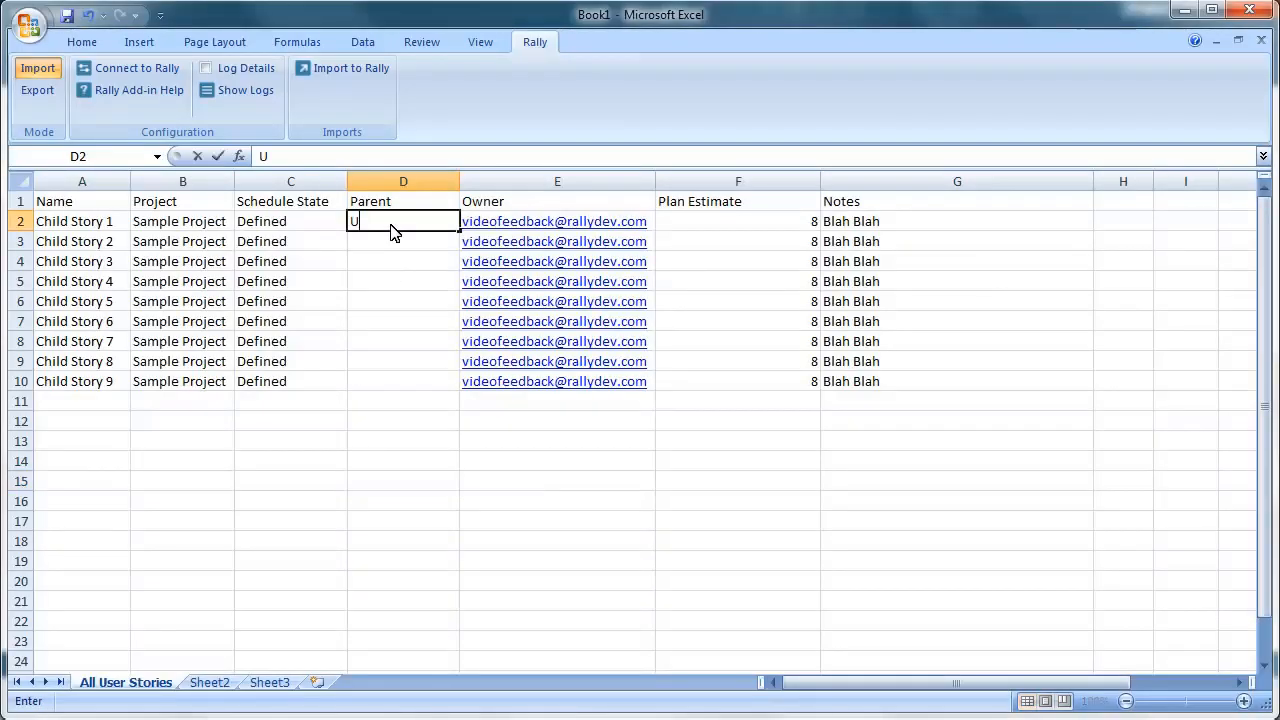
text(S9)
key(ctrl+Return)
key(ctrl+c)
drag(391, 241, 391, 381)
key(Return)
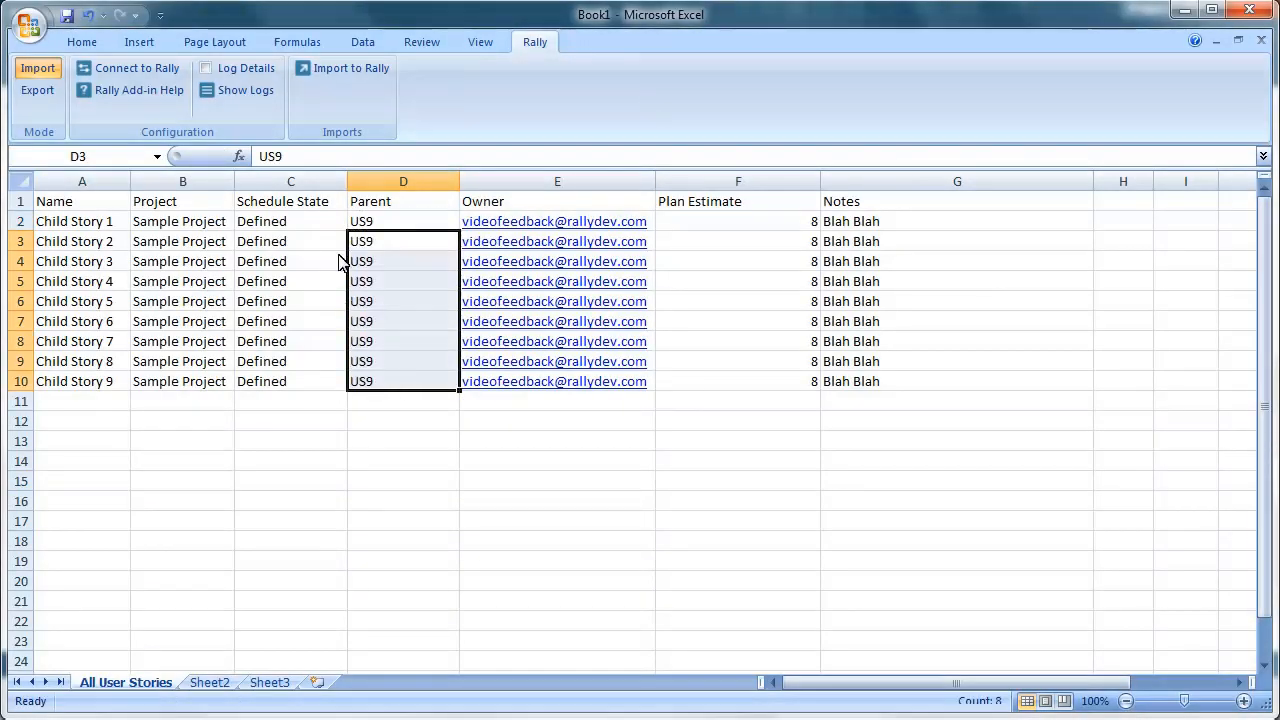
click(323, 68)
click(627, 527)
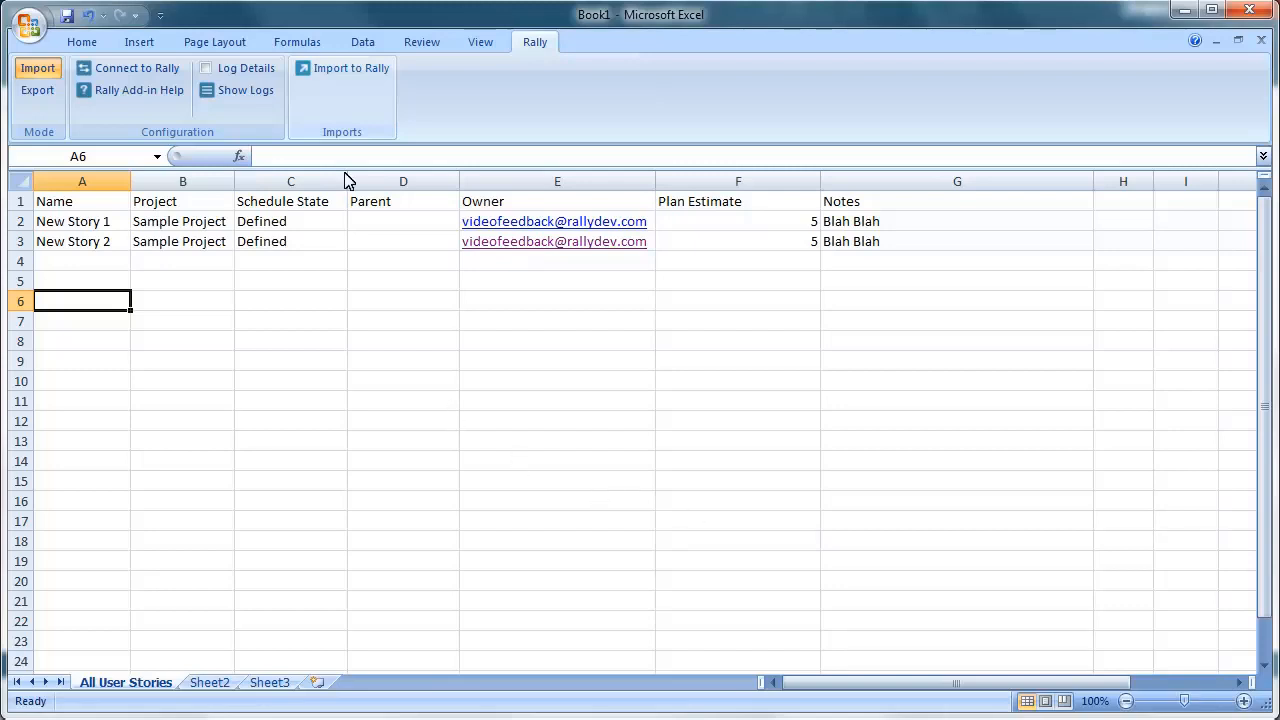
- Import New Story 1 and New Story 2 into Rally as US20 and US21
click(341, 69)
click(619, 520)
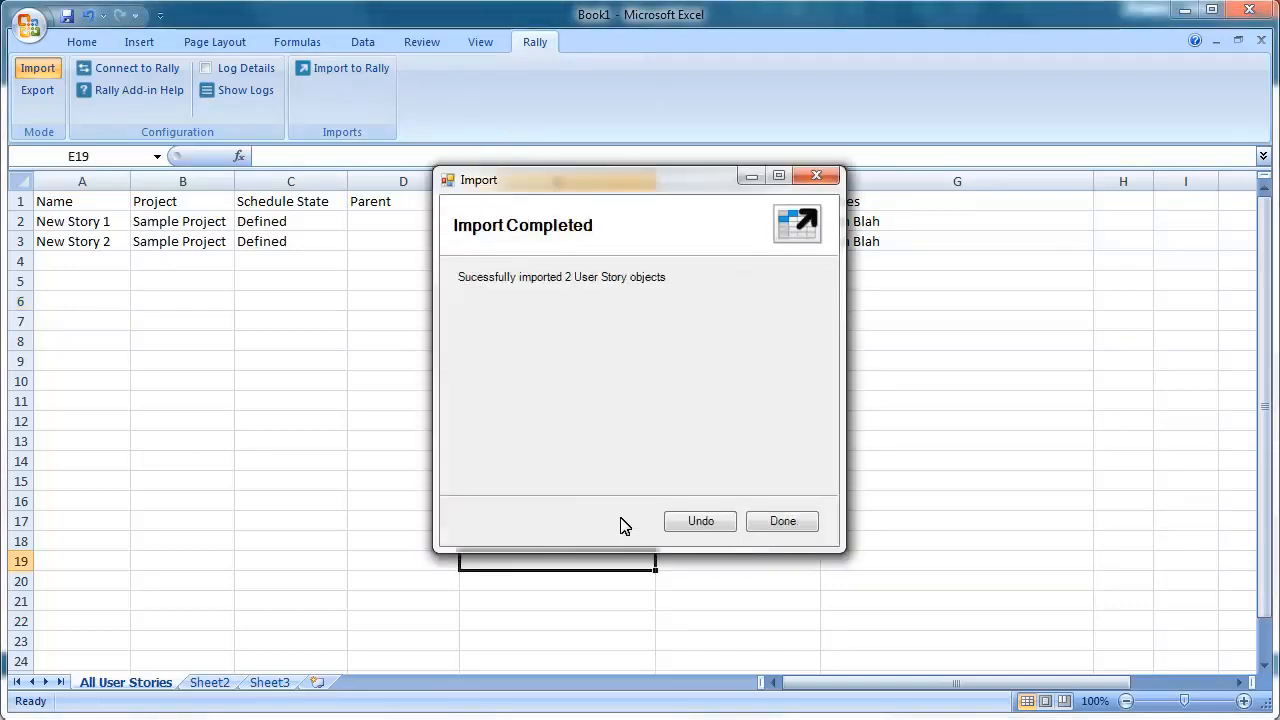
click(783, 521)
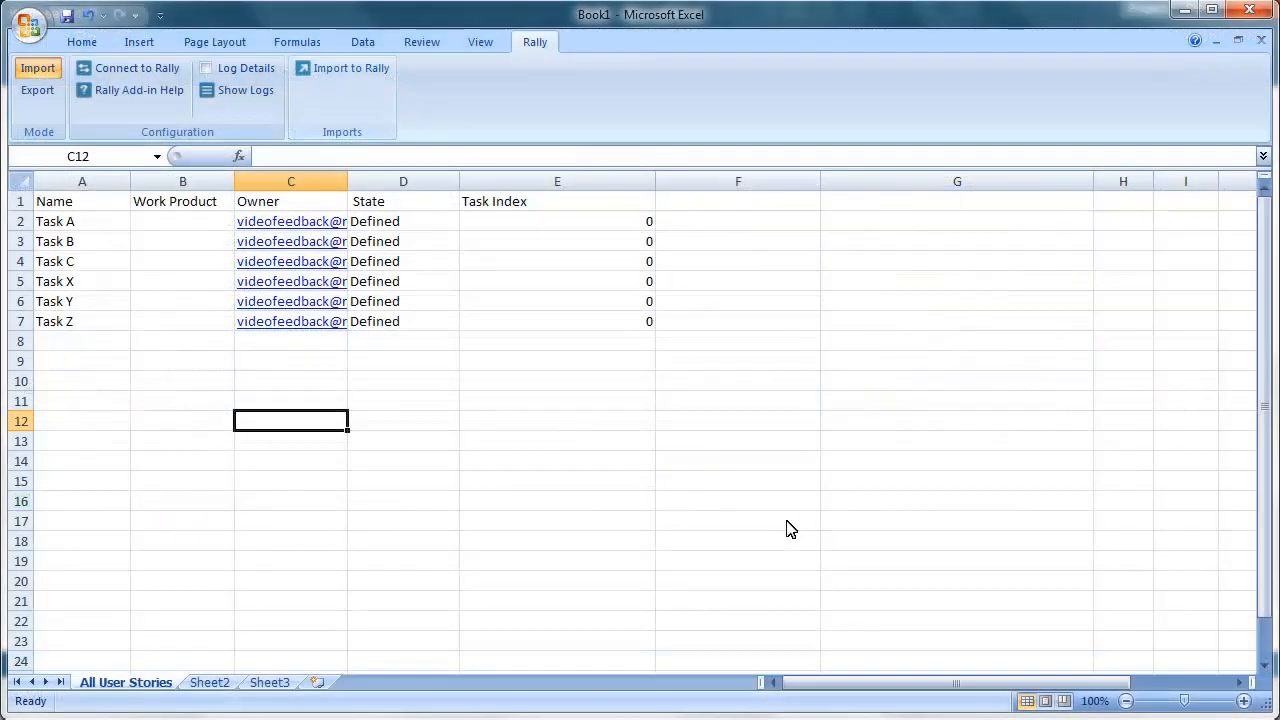
- Validate the task sheet as a Task import, which fails for missing work products
click(322, 72)
click(725, 339)
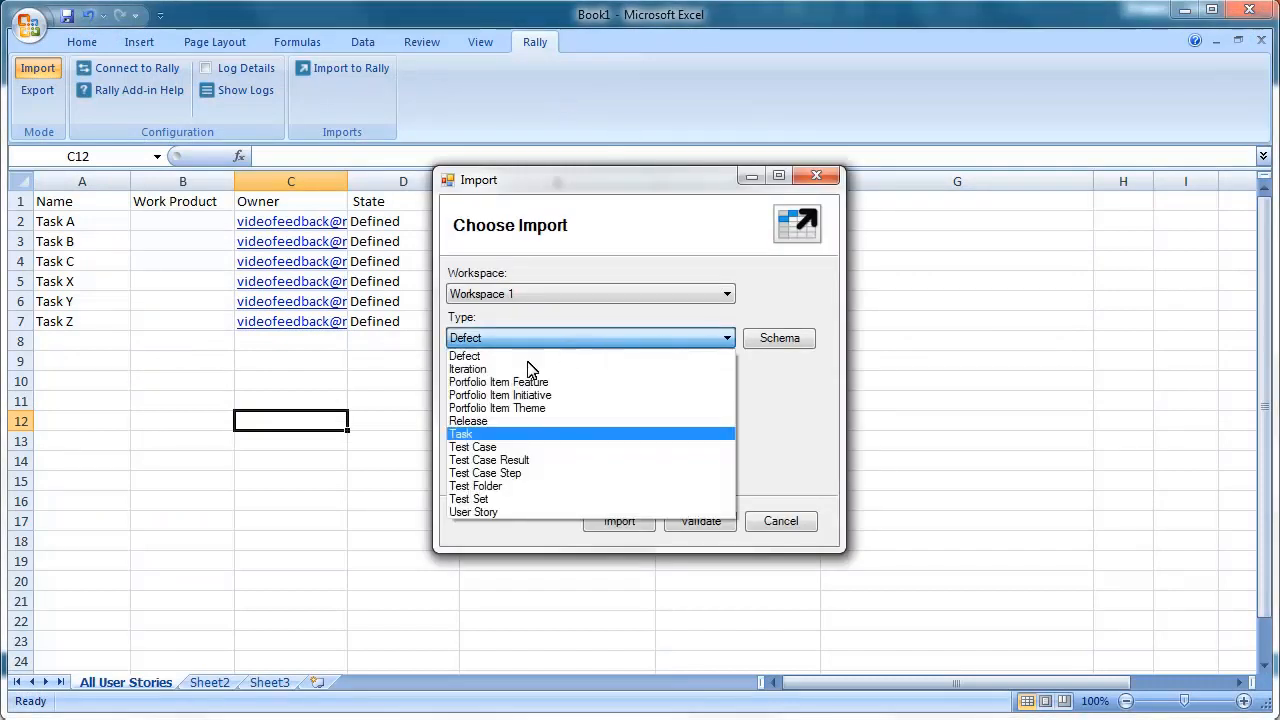
click(465, 436)
click(709, 522)
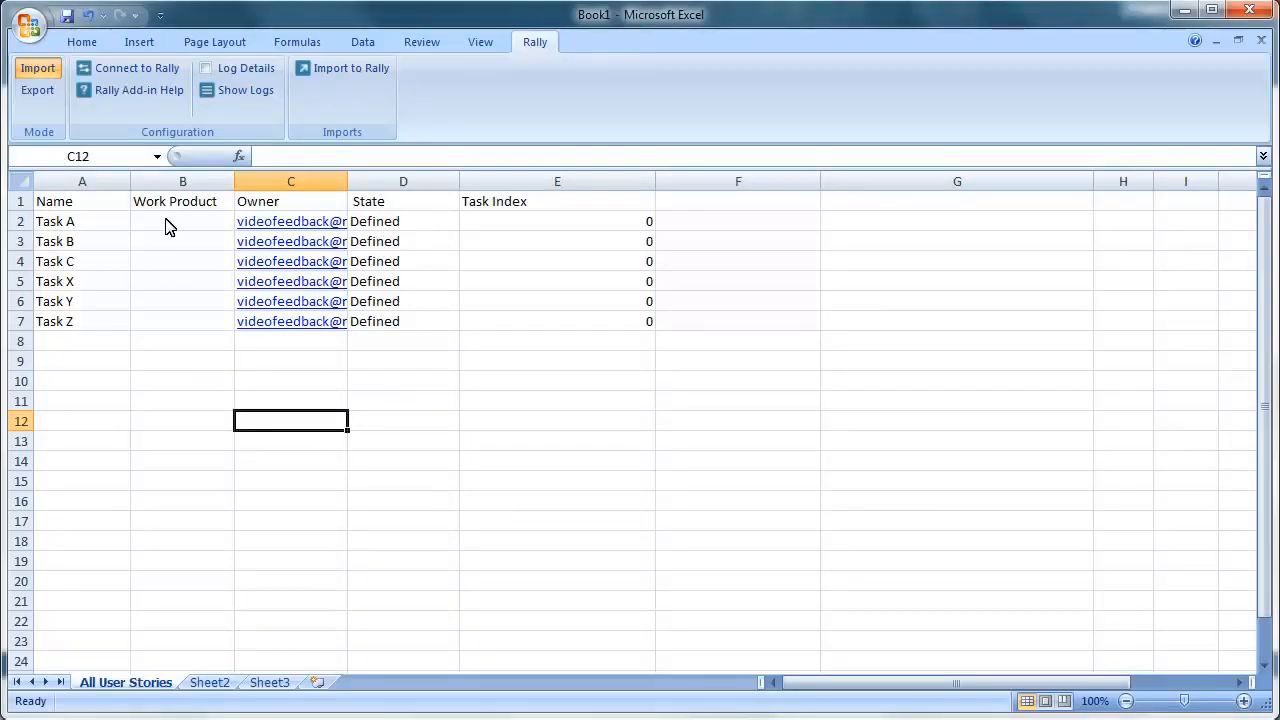
- Set Work Product to US20 for Tasks A–C and US21 for Tasks X–Z
click(176, 223)
text(U)
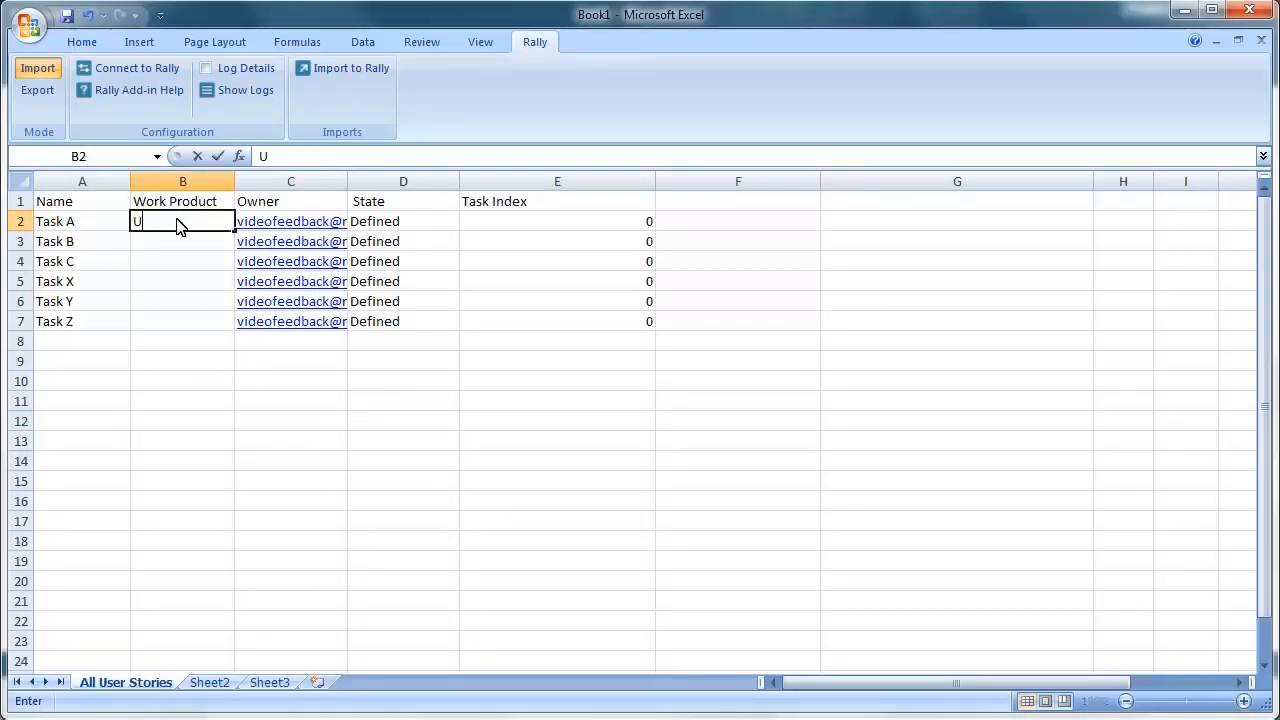
text(S20)
key(ctrl+Return)
key(ctrl+c)
drag(185, 243, 185, 254)
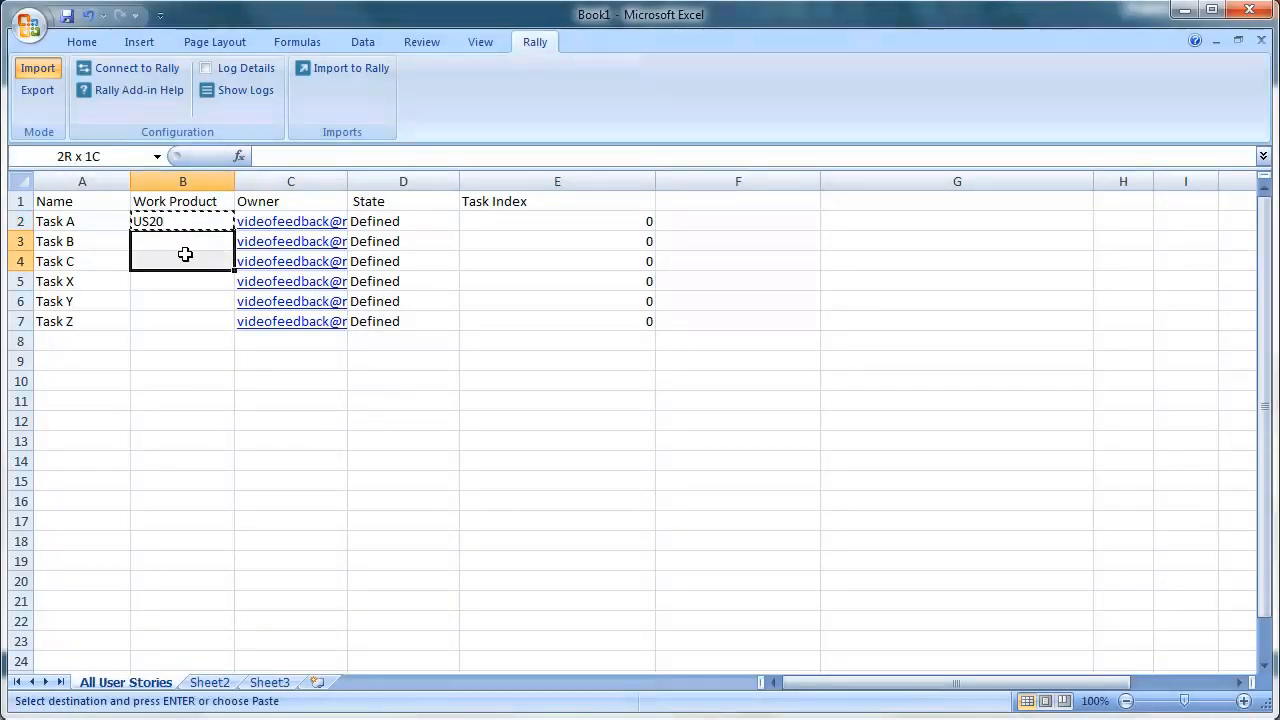
key(Return)
click(185, 281)
text(US21)
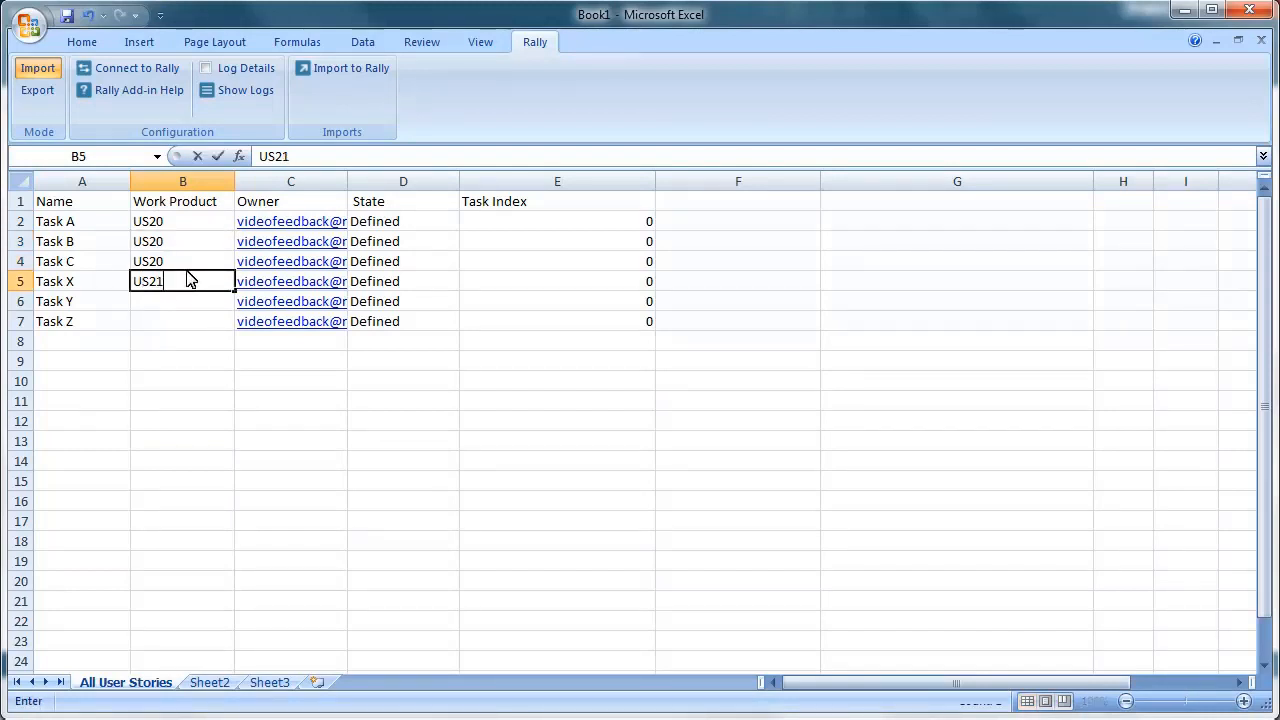
key(ctrl+Return)
key(ctrl+c)
drag(190, 307, 186, 317)
key(Return)
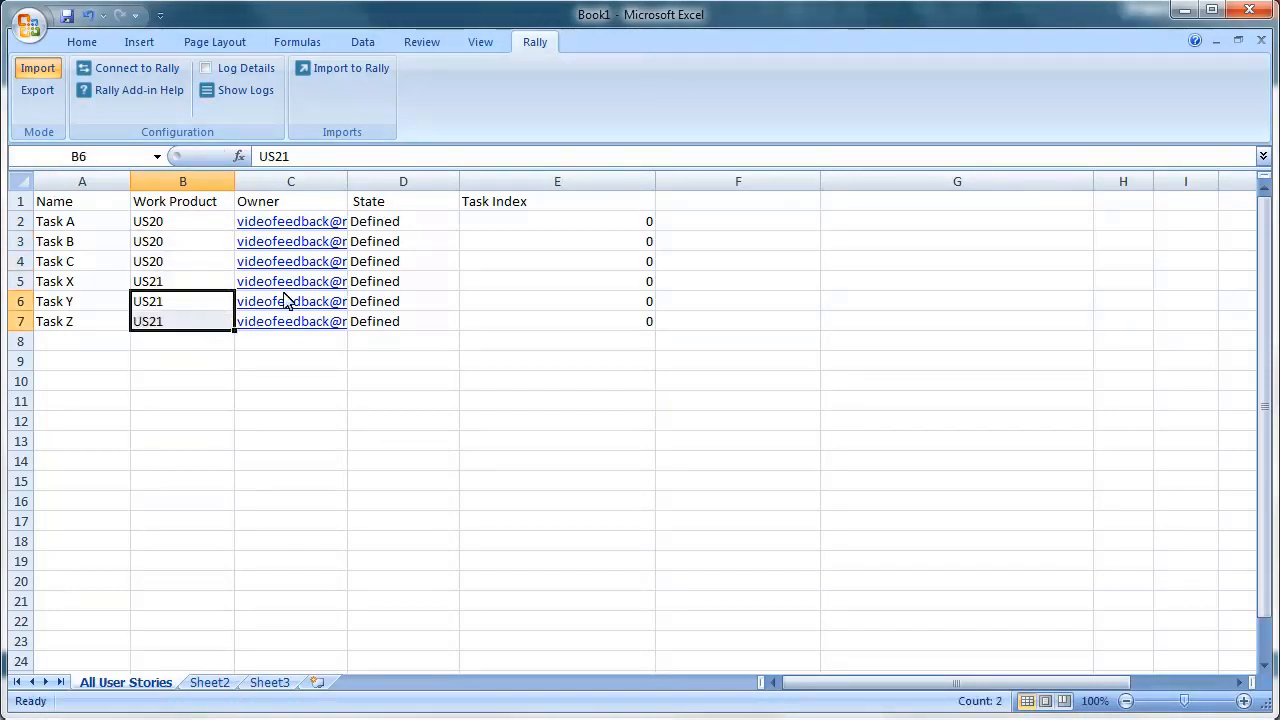
- Import the six tasks into Rally as TA1–TA6
click(372, 68)
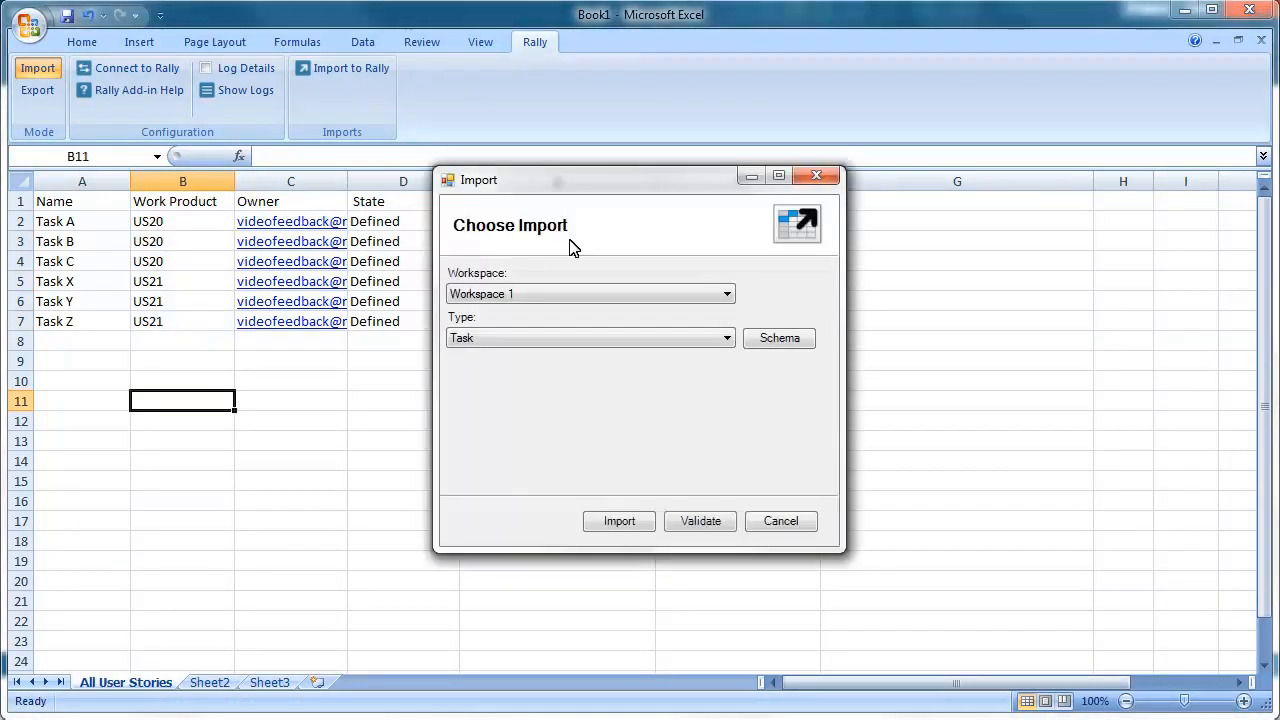
click(606, 523)
click(771, 525)
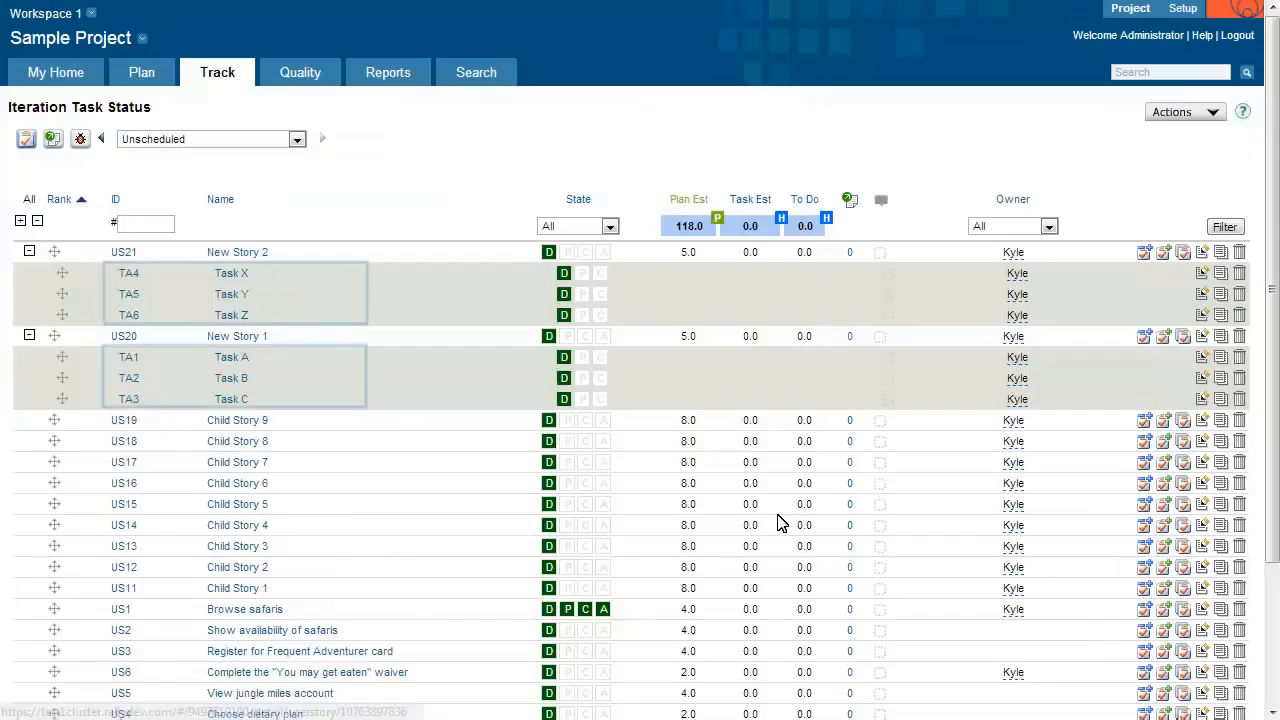